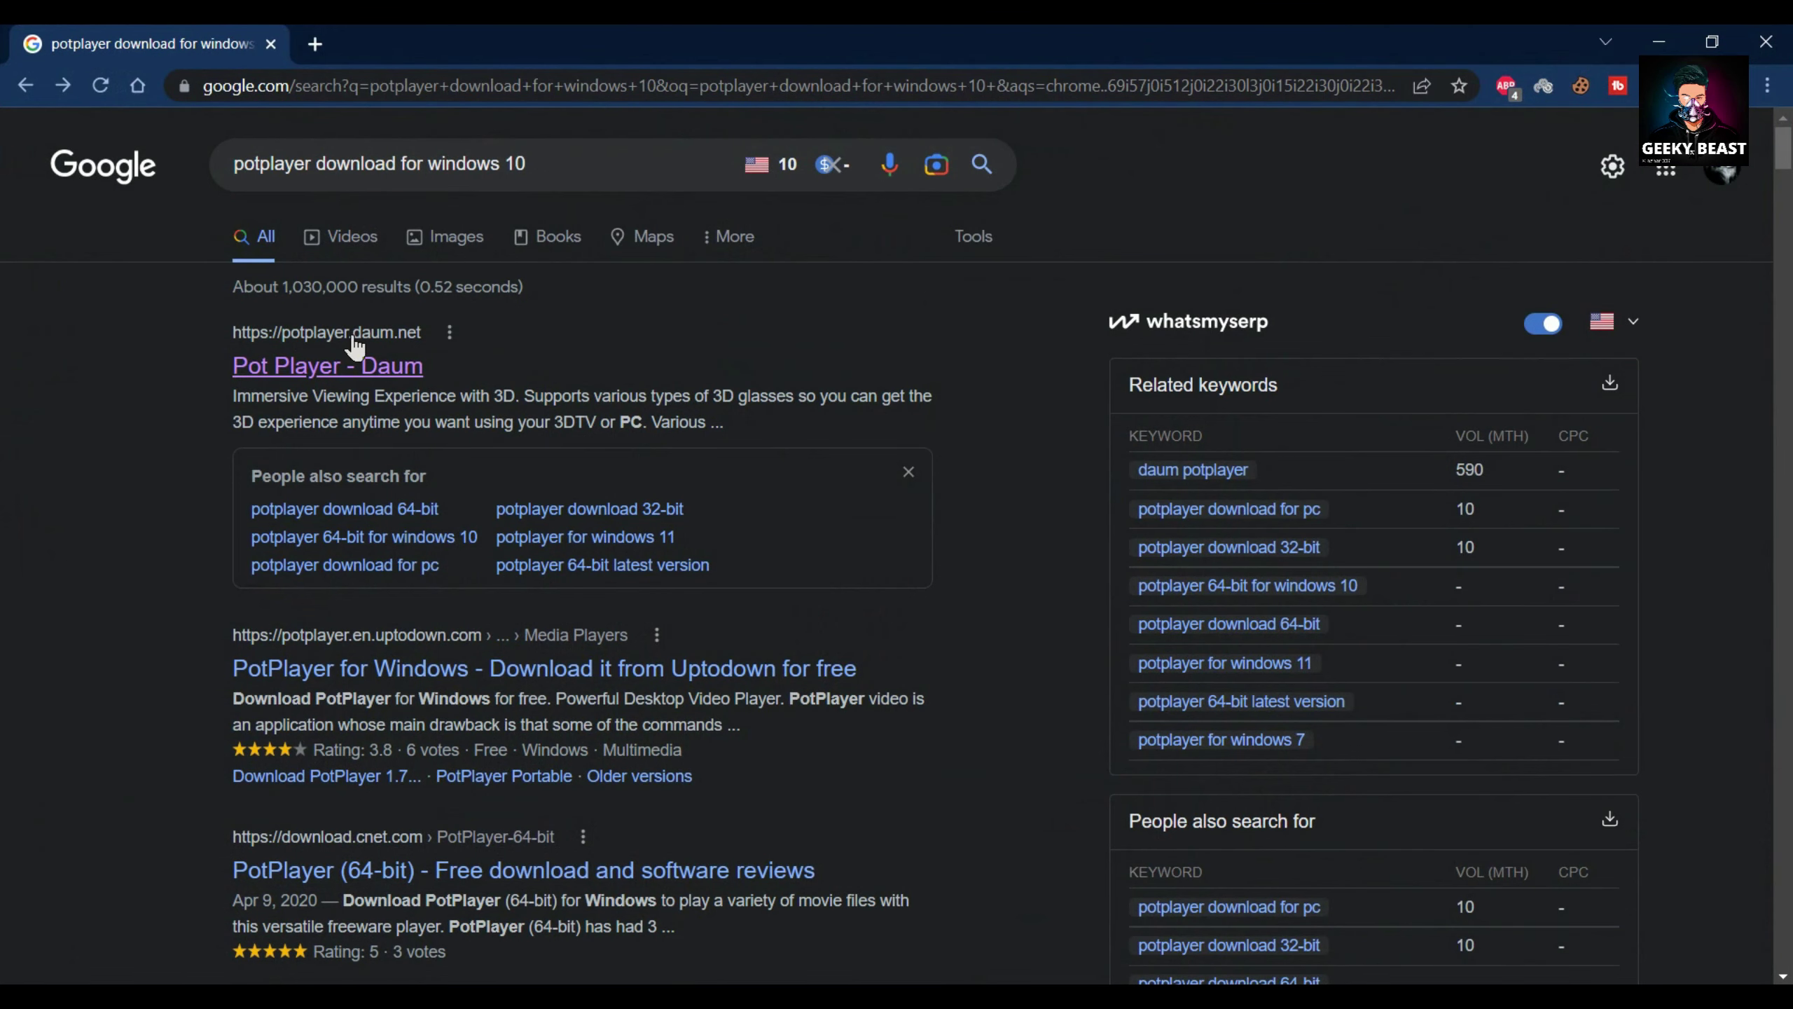
Open the official PotPlayer website on potplayer.daum.net from the search results
{"action": "left_click", "coordinate": [355, 368]}
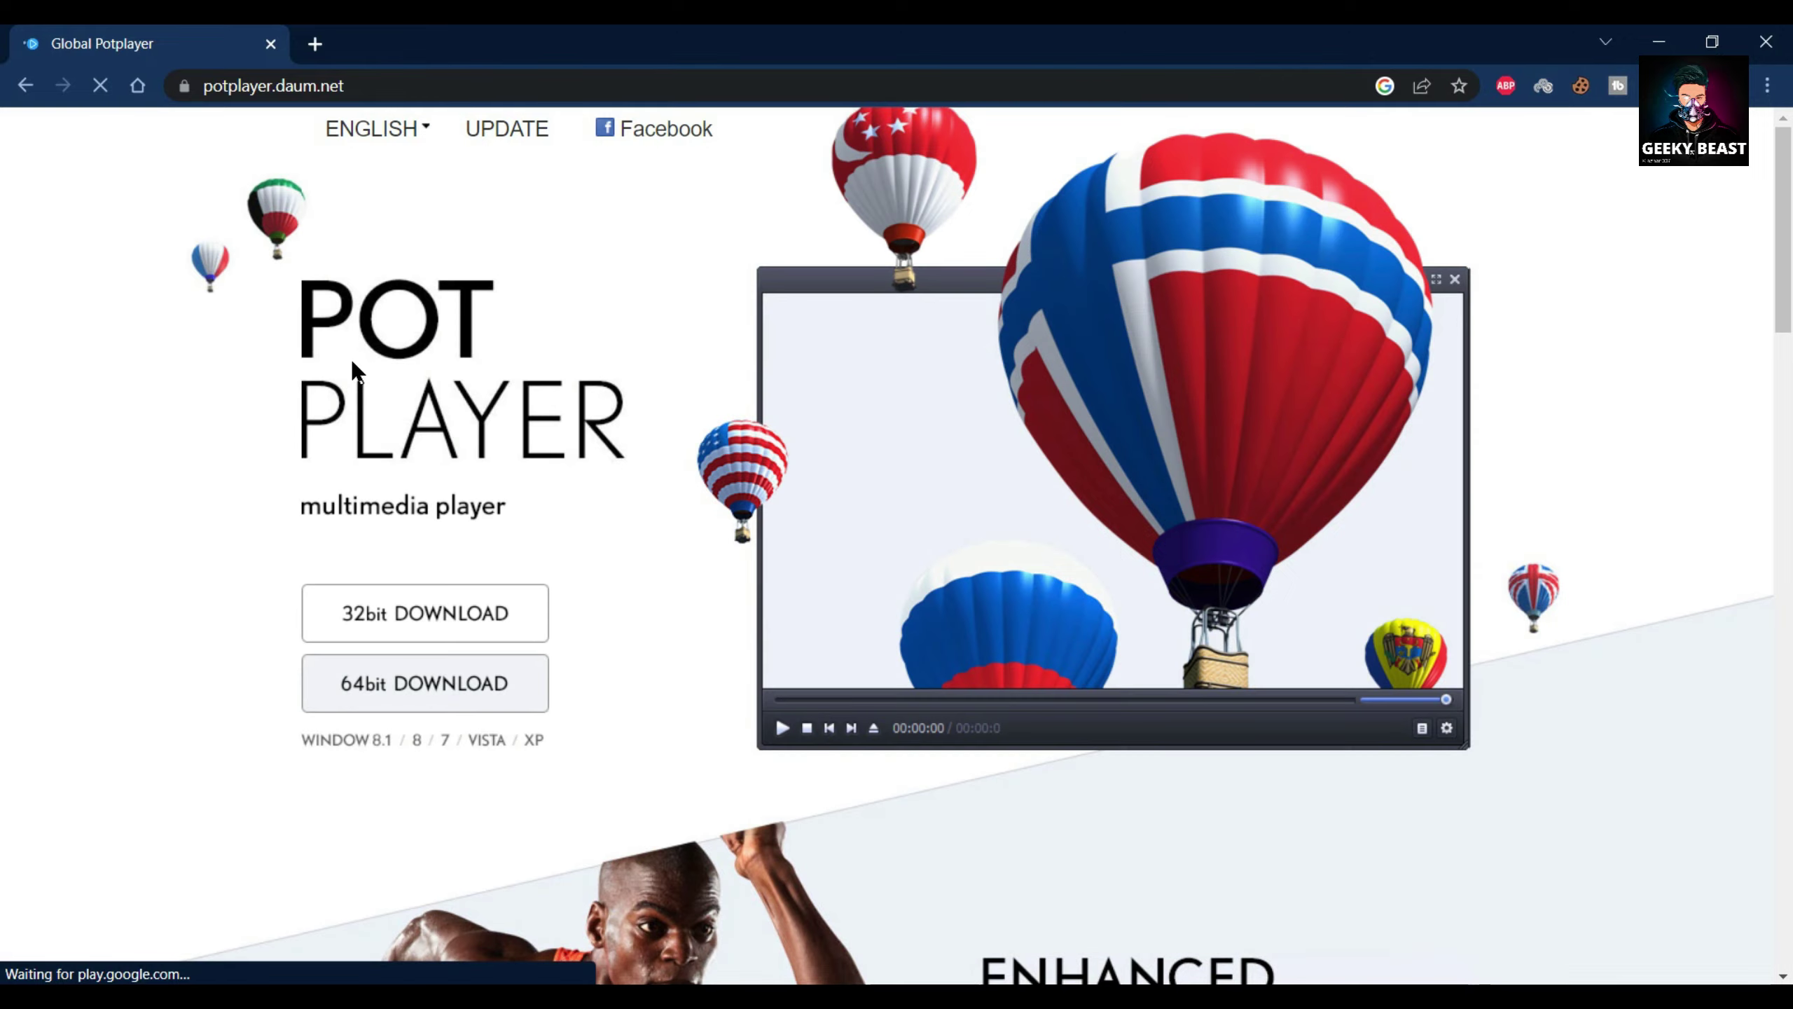
{"action": "scroll", "coordinate": [510, 438], "scroll_direction": "up", "scroll_amount": 1}
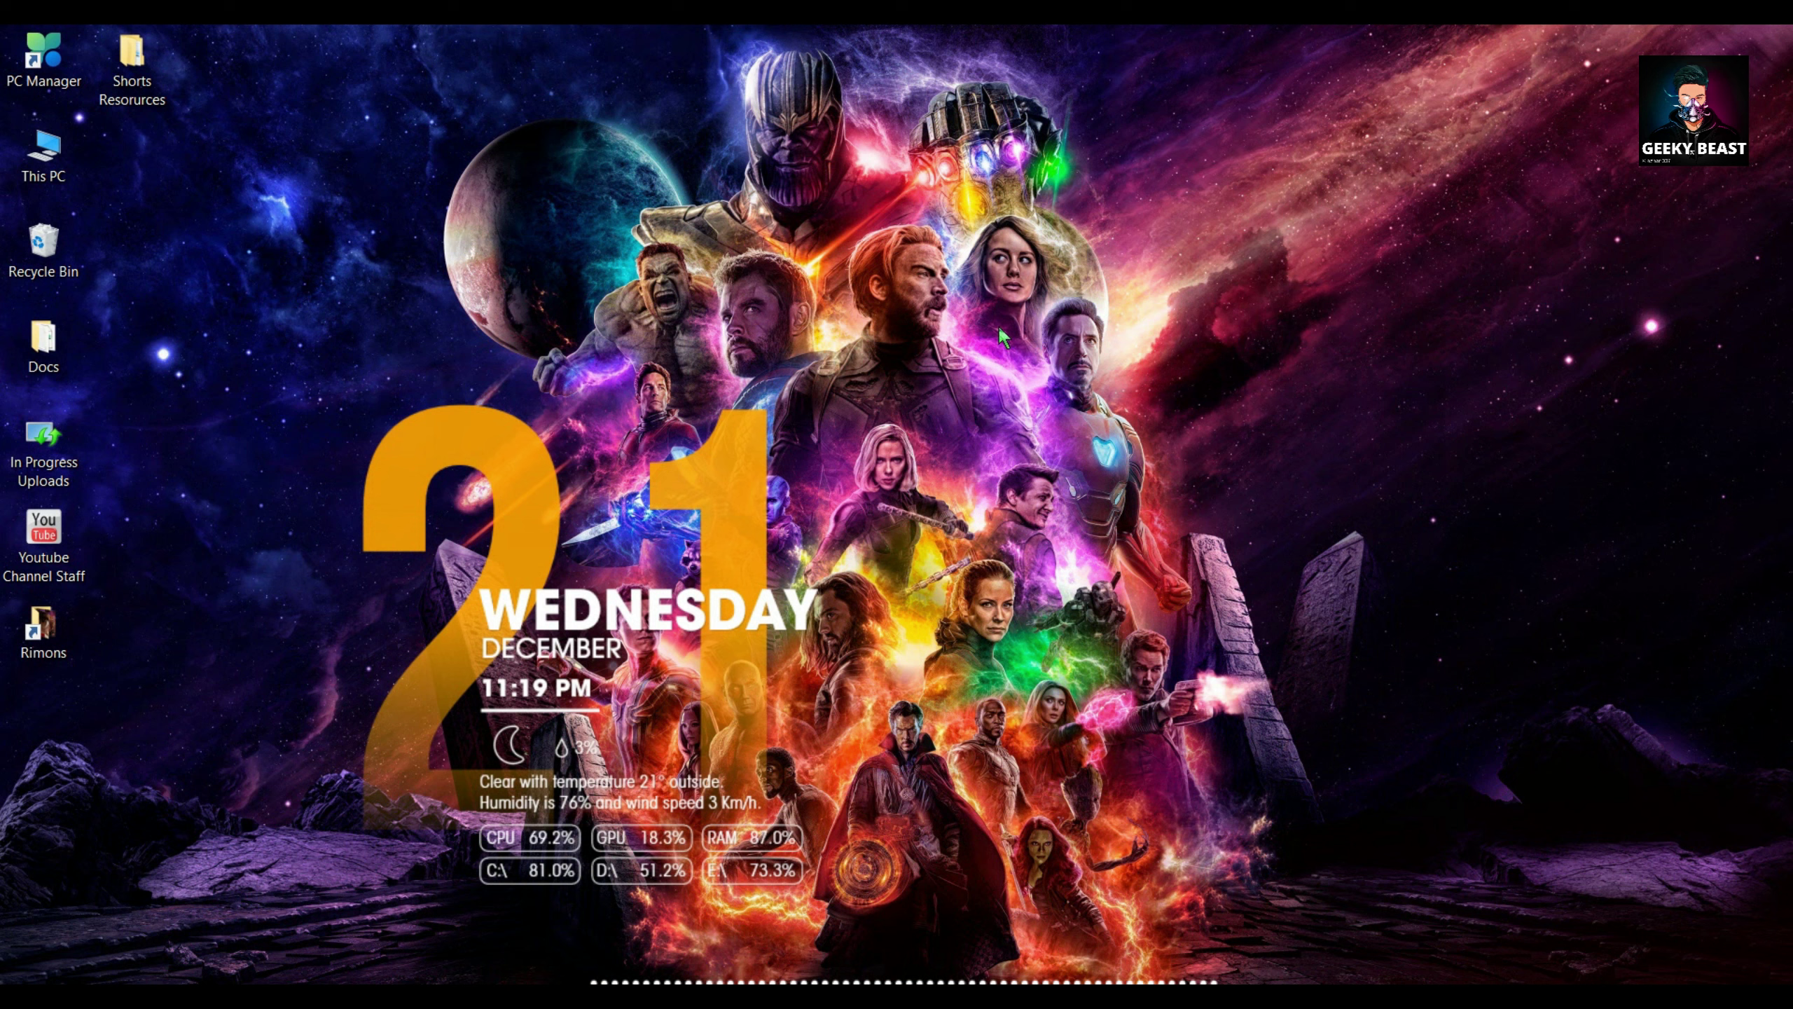
Search the computer for "pot", launch PotPlayer 64 bit and reposition its window on the desktop
{"action": "key", "text": "super"}
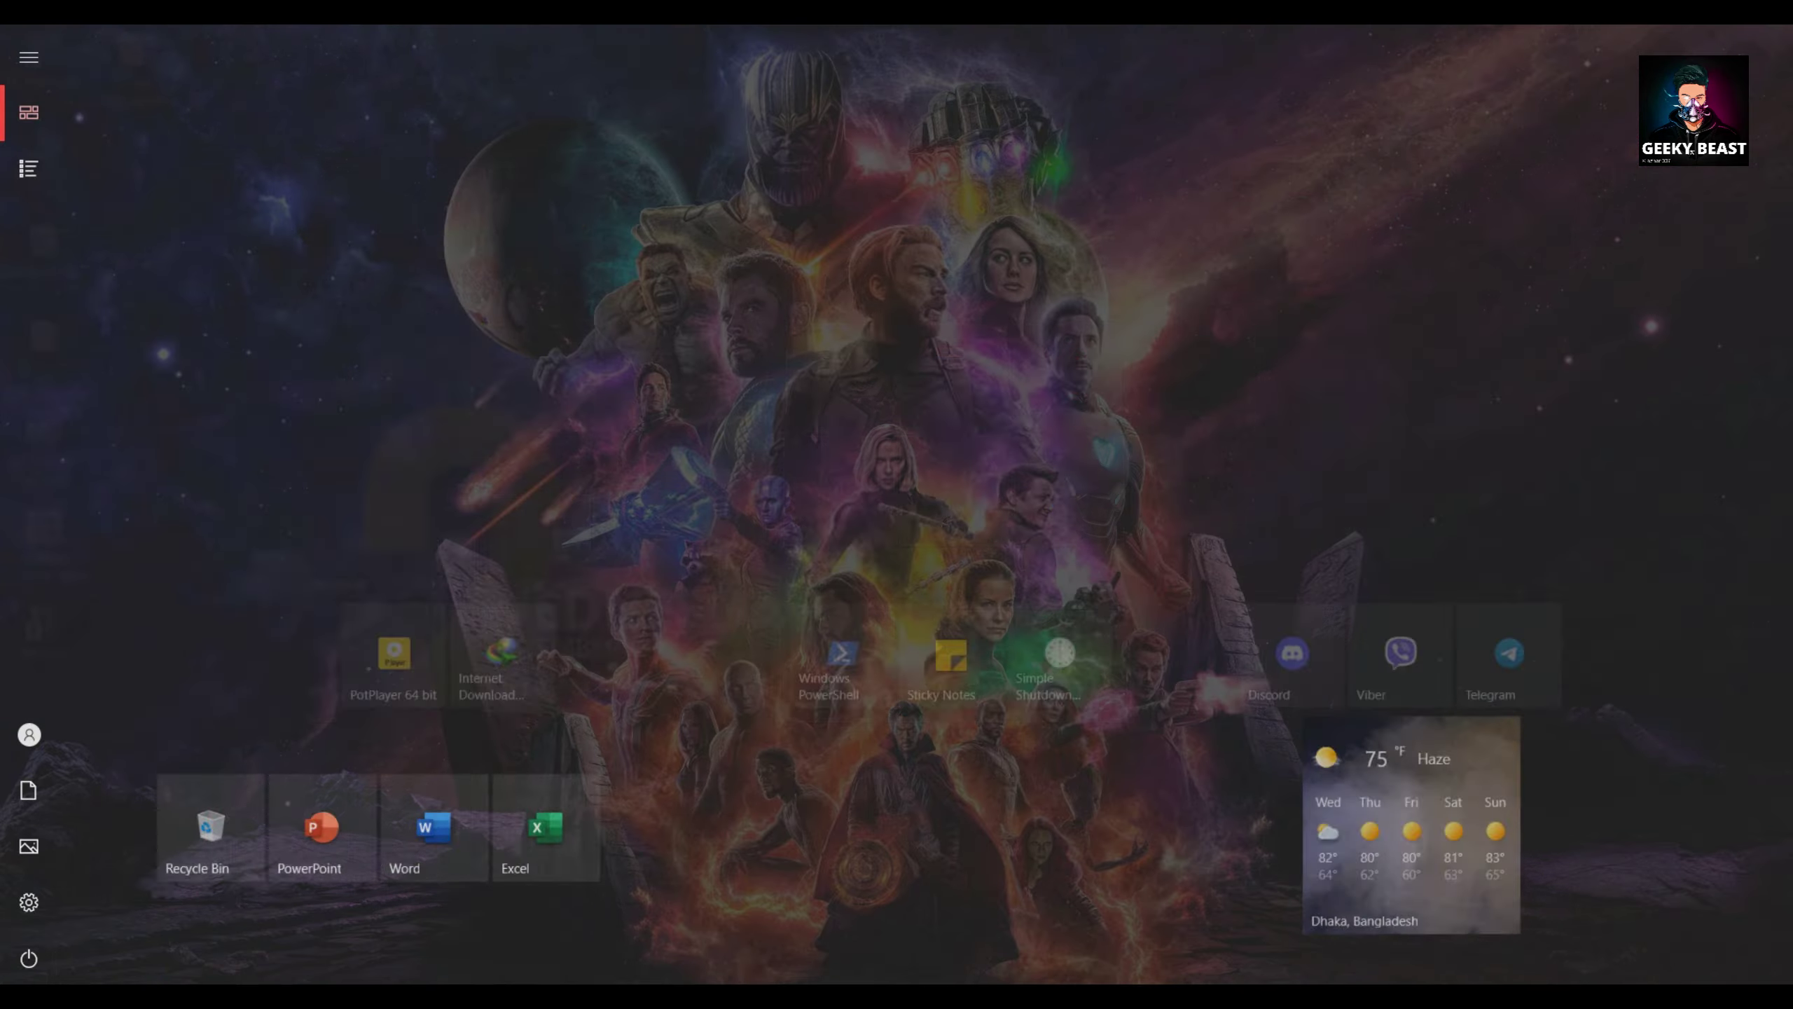
{"action": "type", "text": "[pt"}
{"action": "key", "text": "BackSpace"}
{"action": "key", "text": "BackSpace"}
{"action": "key", "text": "BackSpace"}
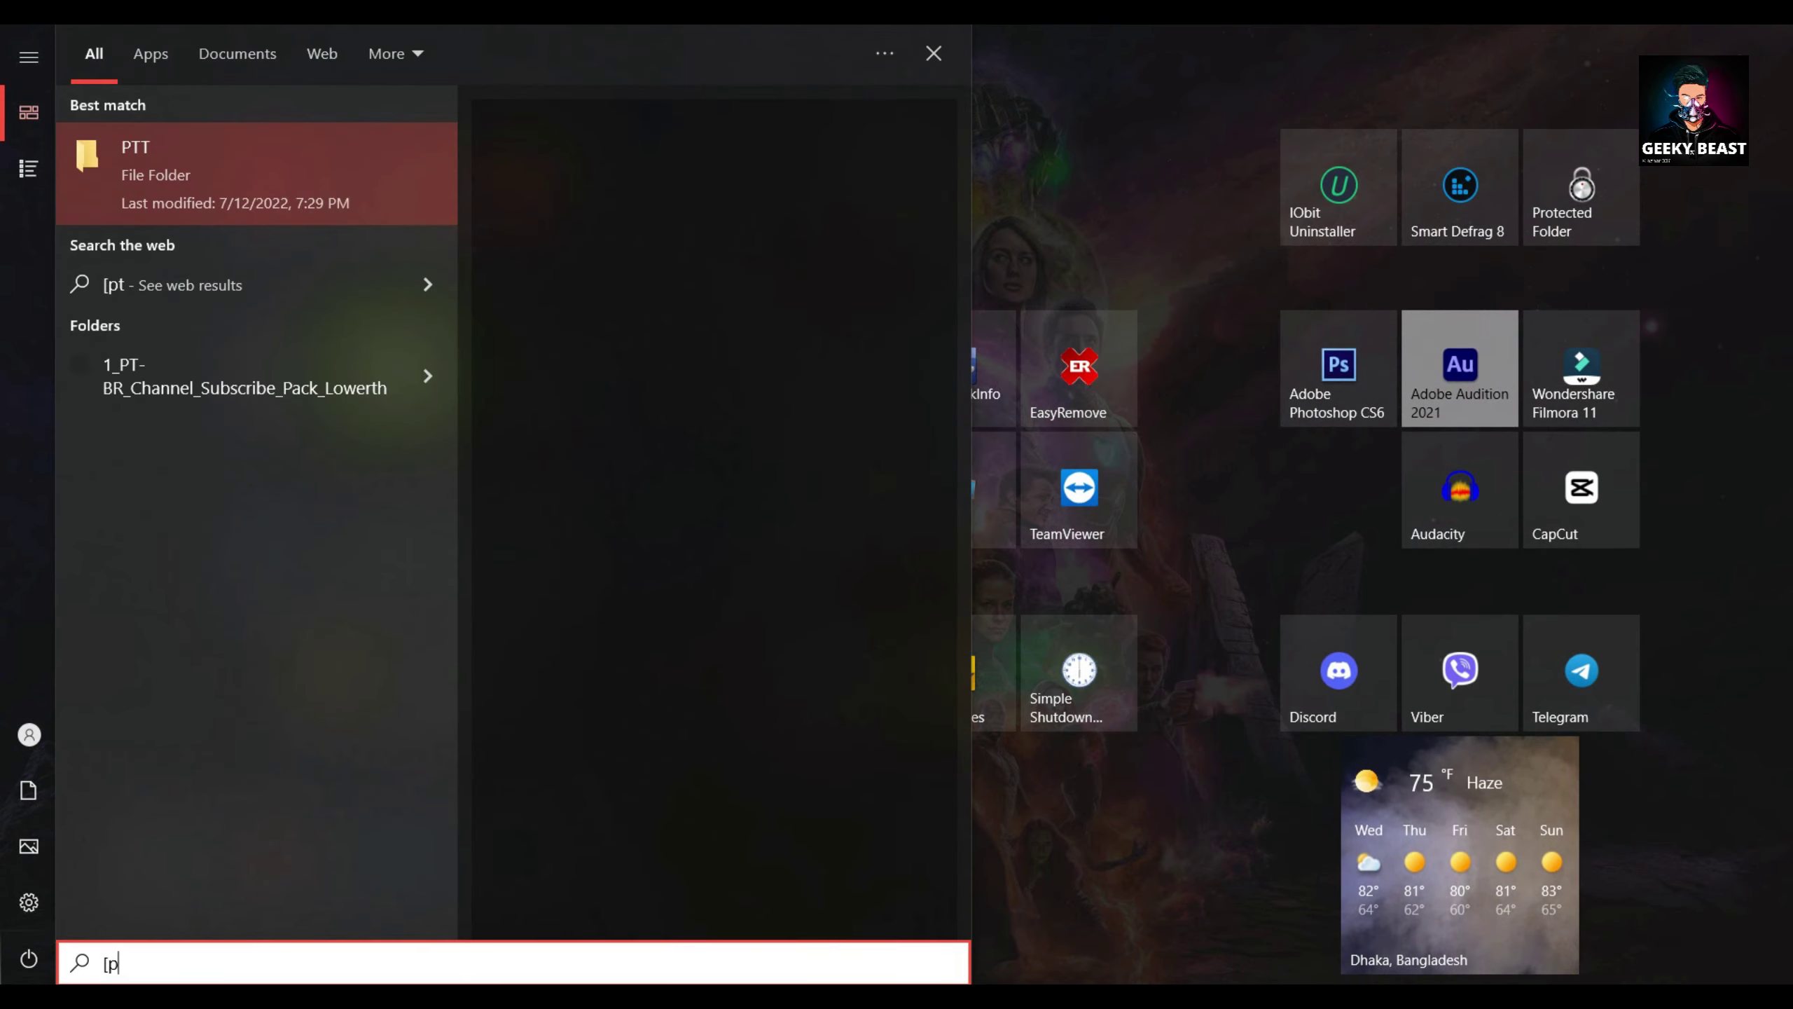
{"action": "type", "text": "pot"}
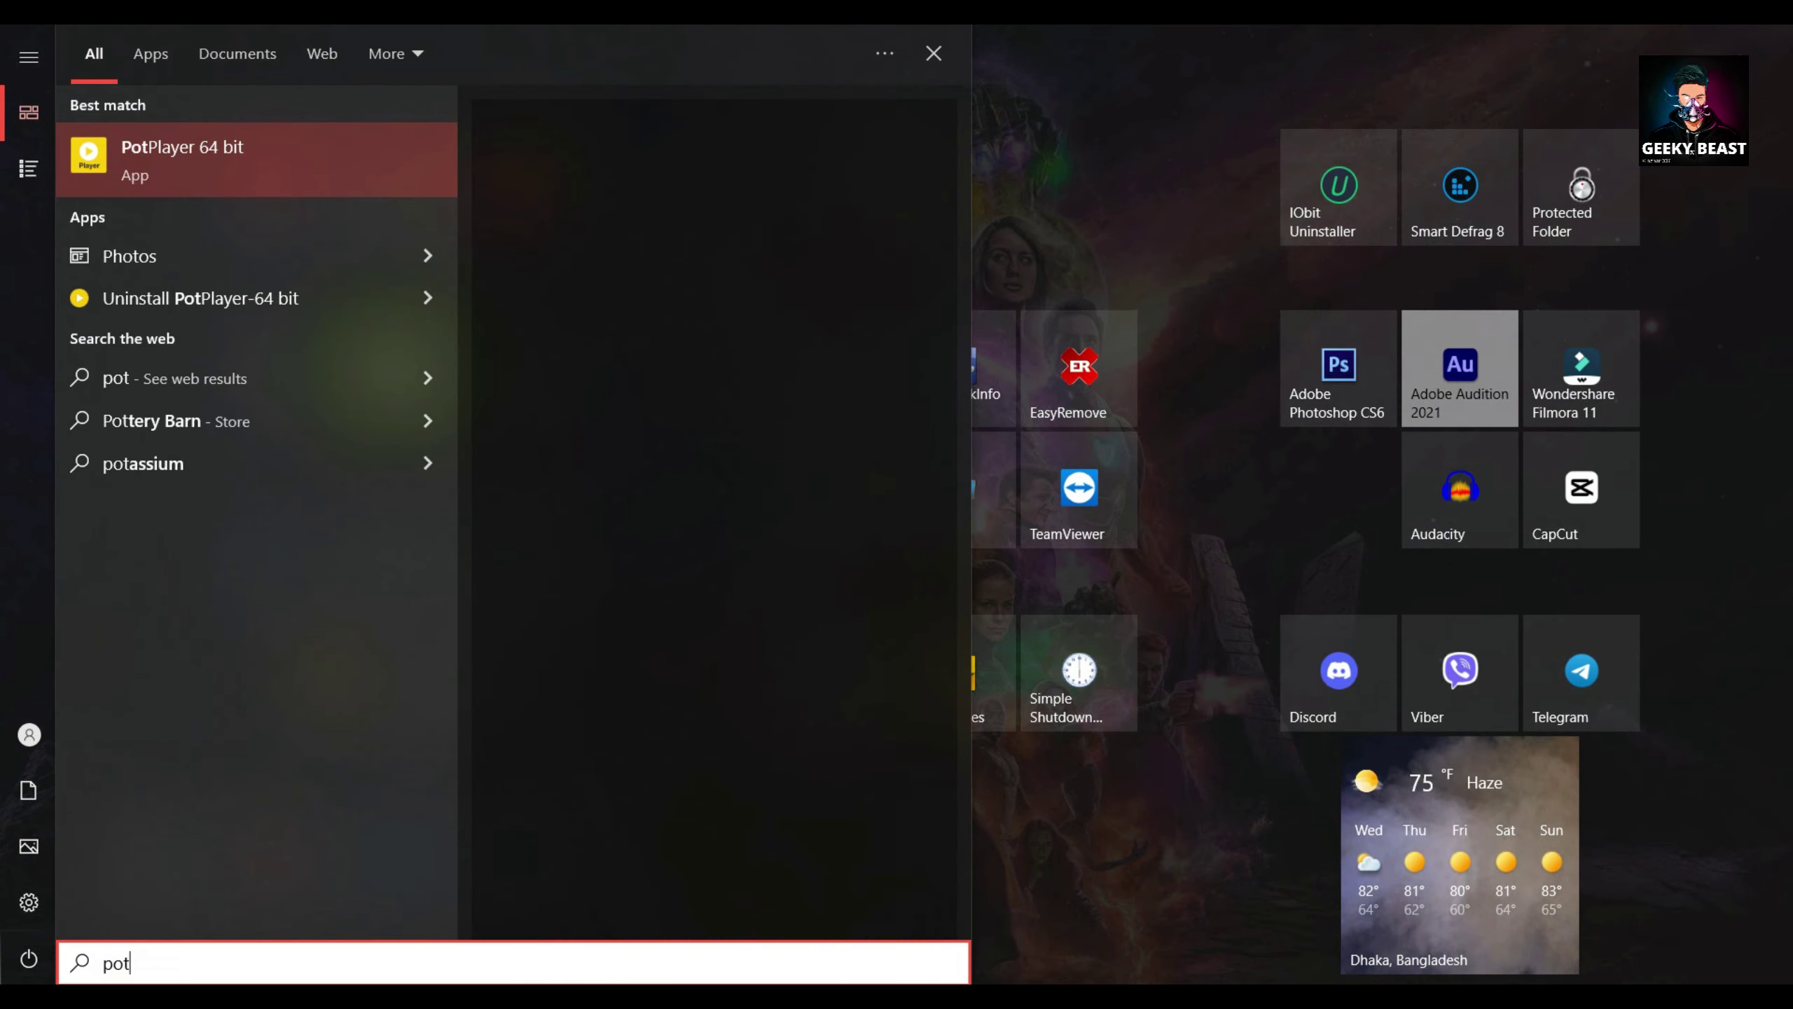
{"action": "key", "text": "Return"}
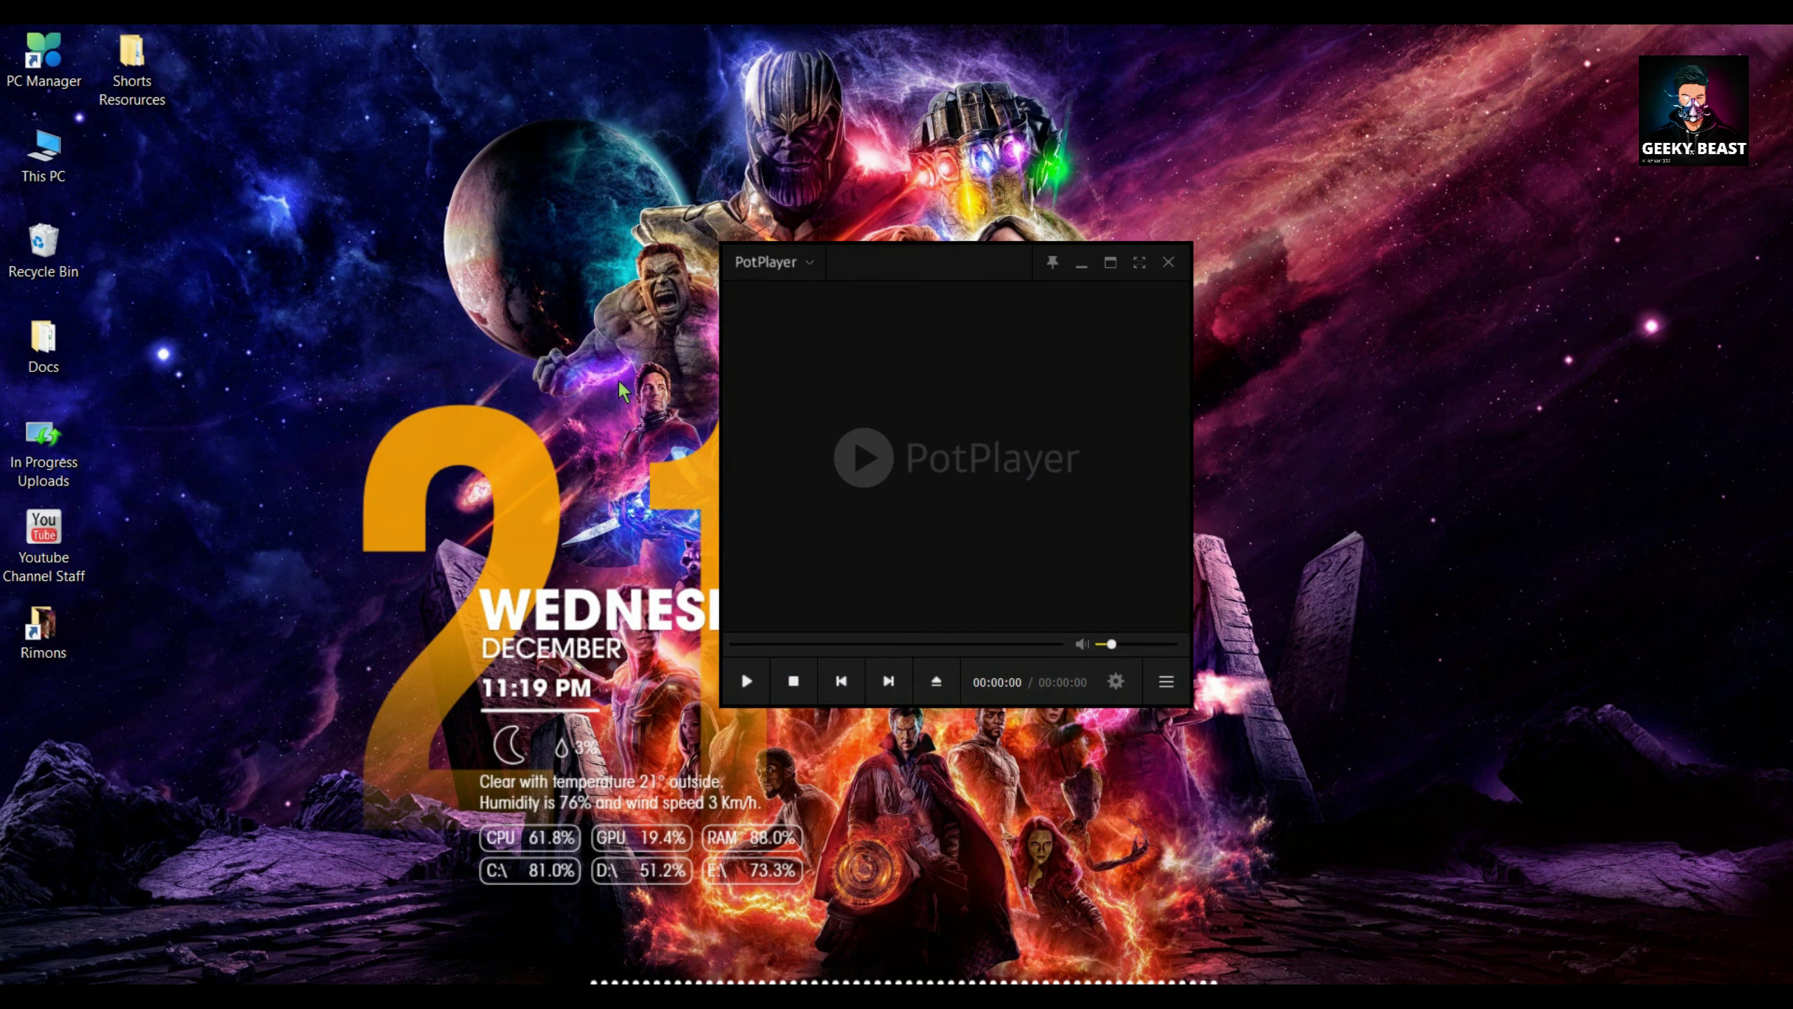
{"action": "left_click_drag", "start_coordinate": [863, 407], "coordinate": [927, 407]}
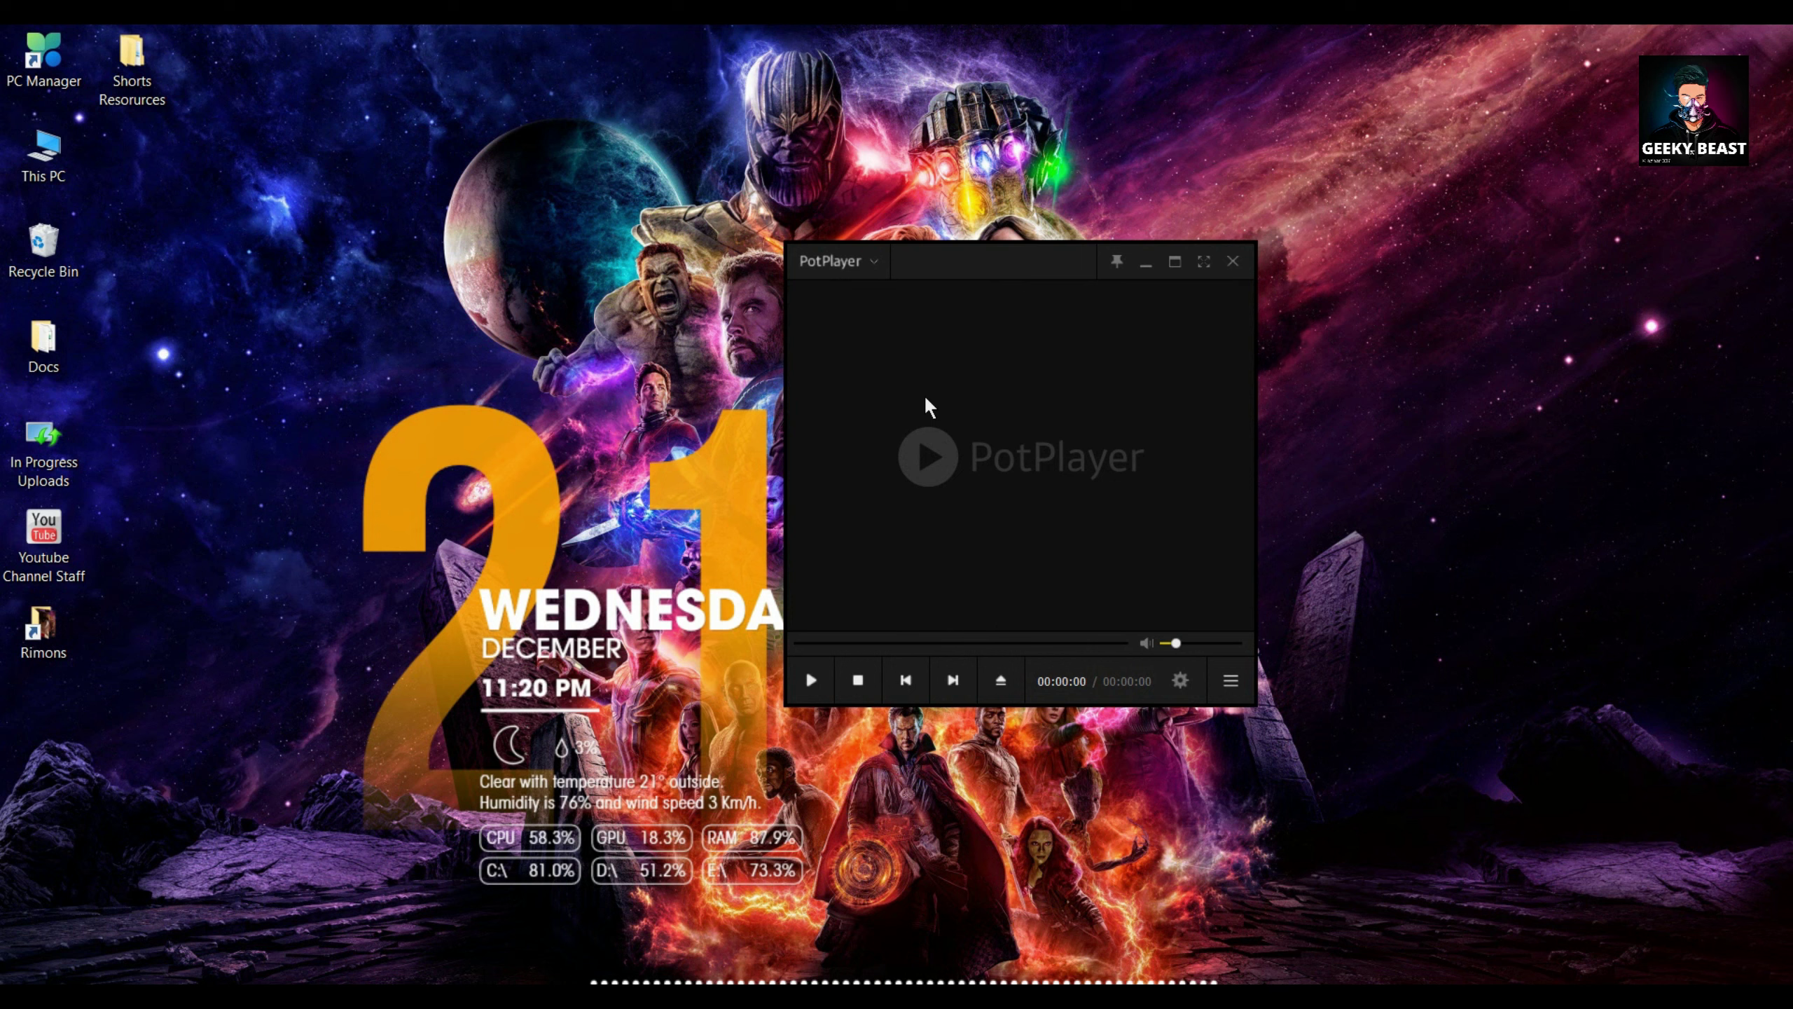
{"action": "left_click_drag", "start_coordinate": [936, 397], "coordinate": [975, 383]}
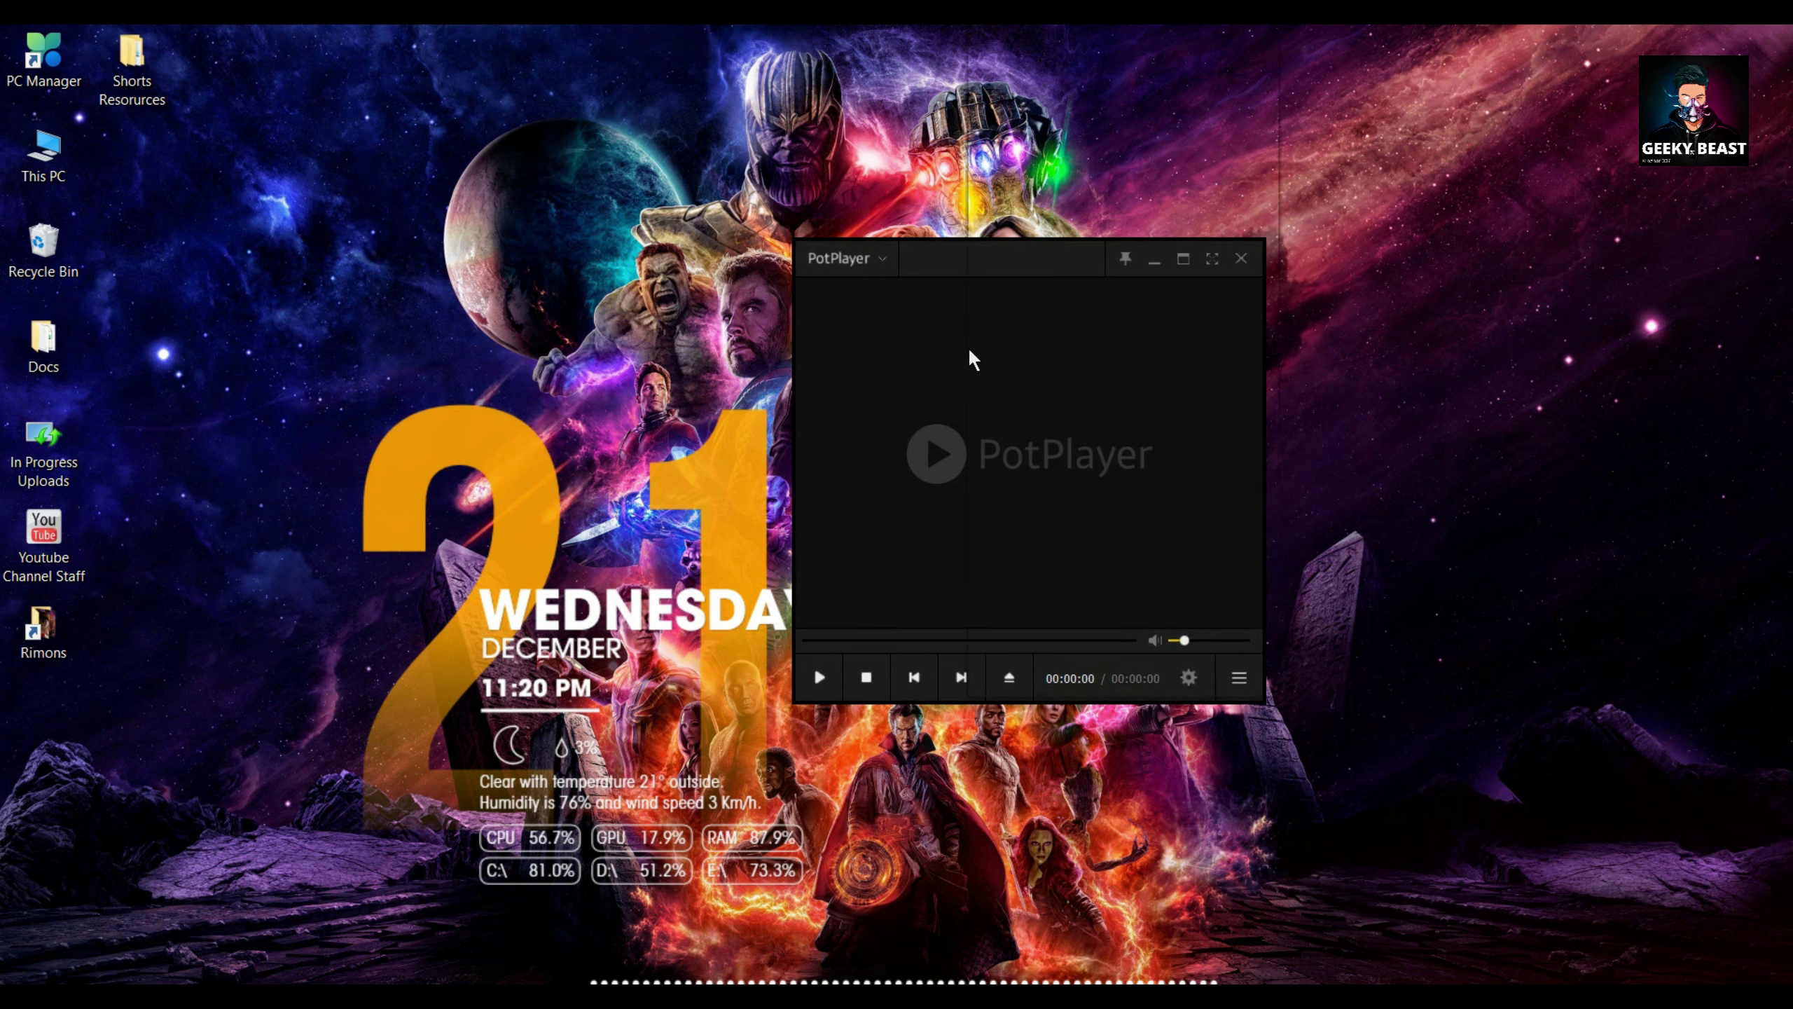
Open the player's General preferences and set opened files to add all files of the same type to the playlist
{"action": "right_click", "coordinate": [969, 349]}
{"action": "right_click", "coordinate": [924, 409]}
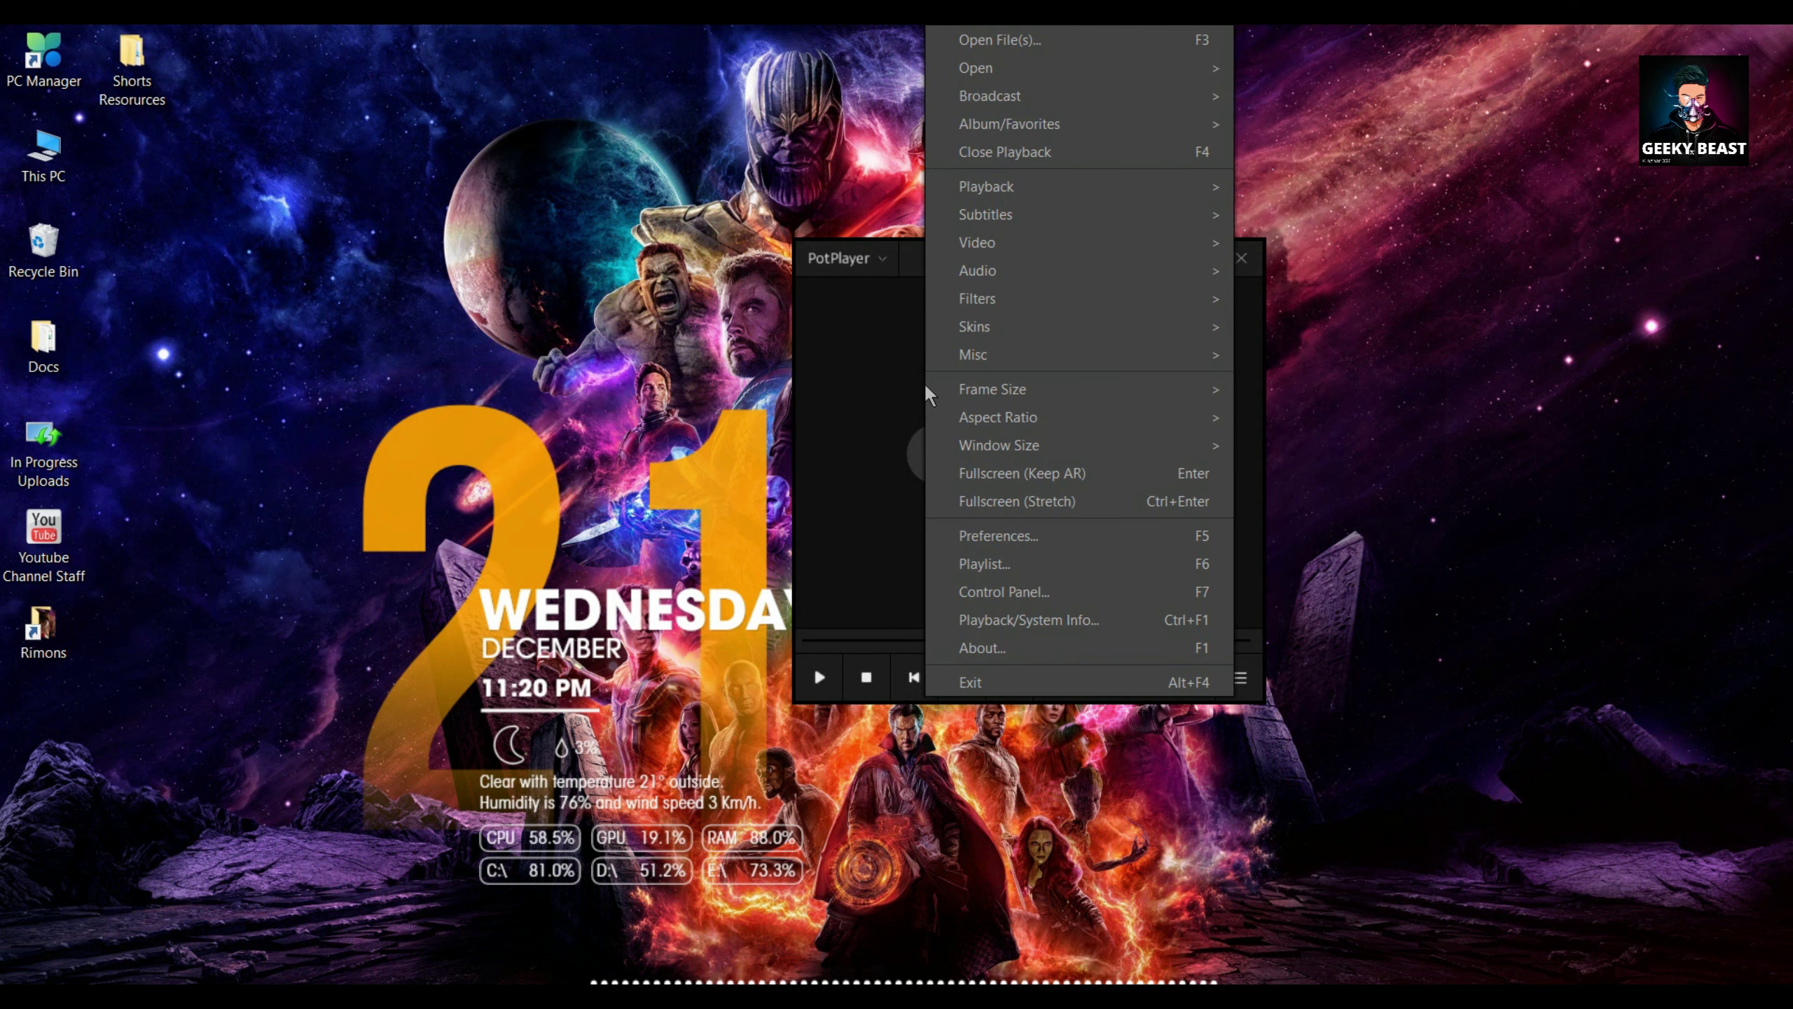
{"action": "left_click", "coordinate": [1018, 536]}
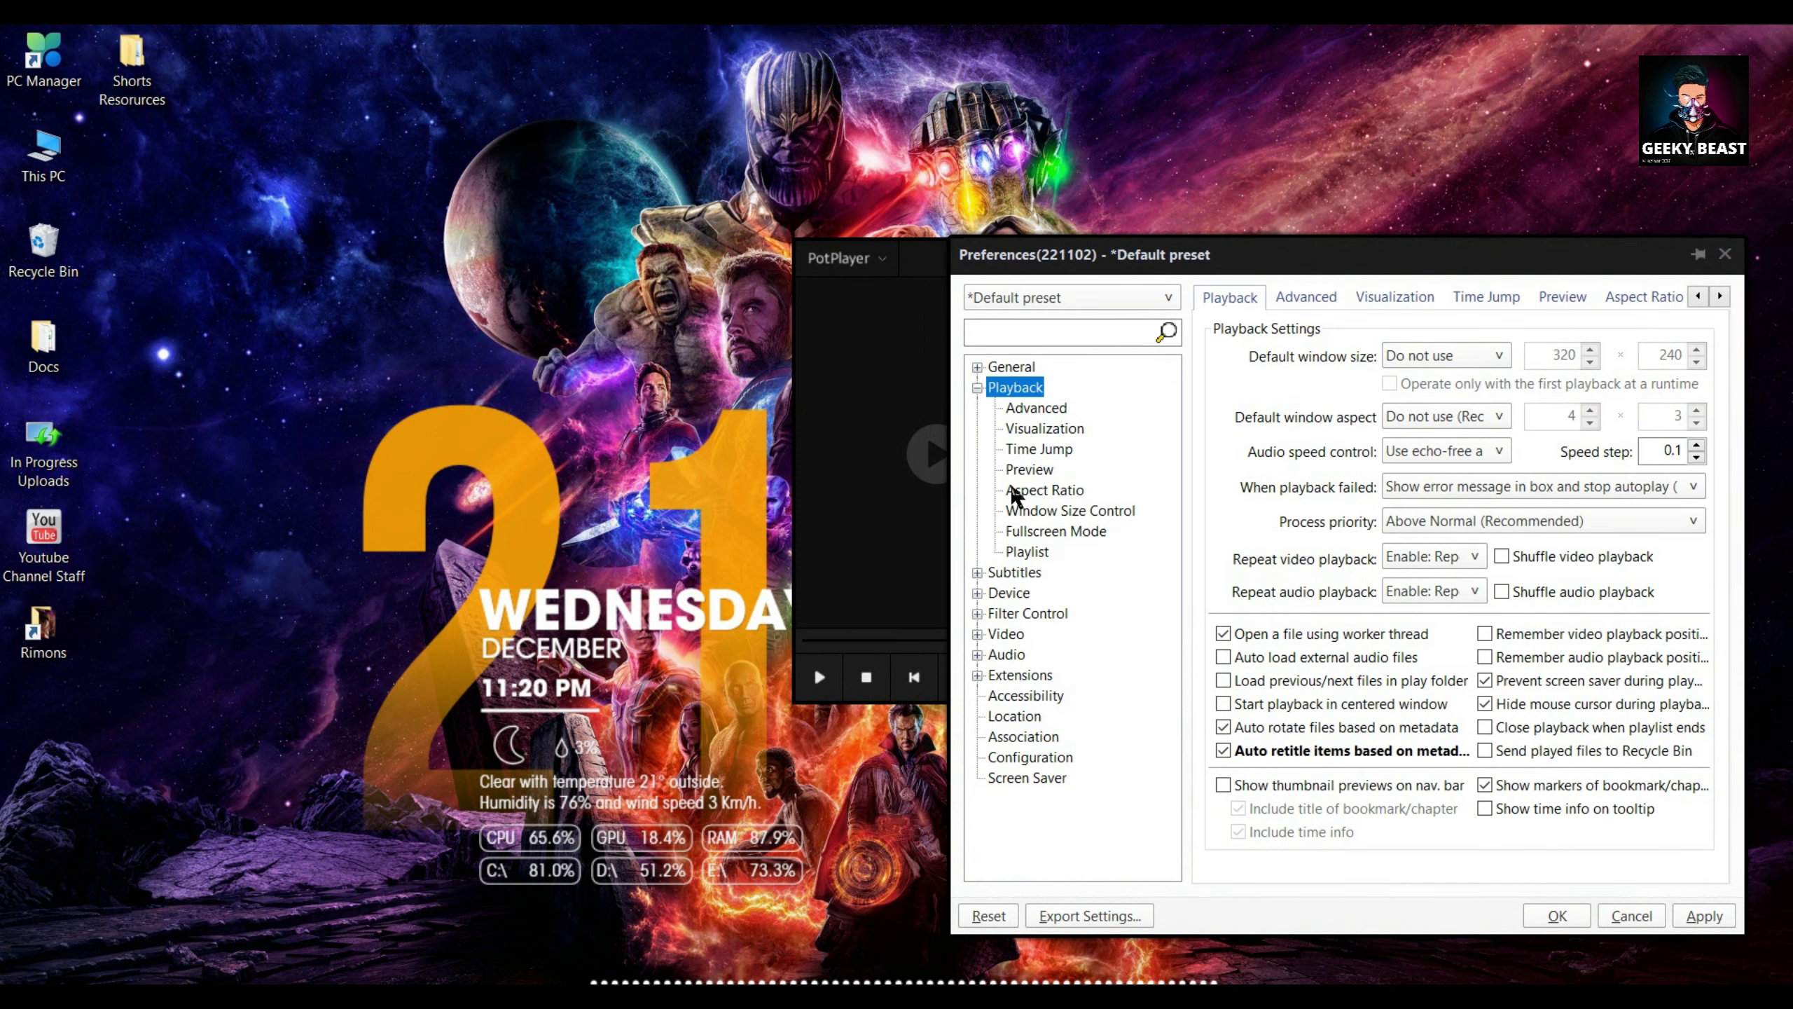
{"action": "left_click", "coordinate": [1028, 372]}
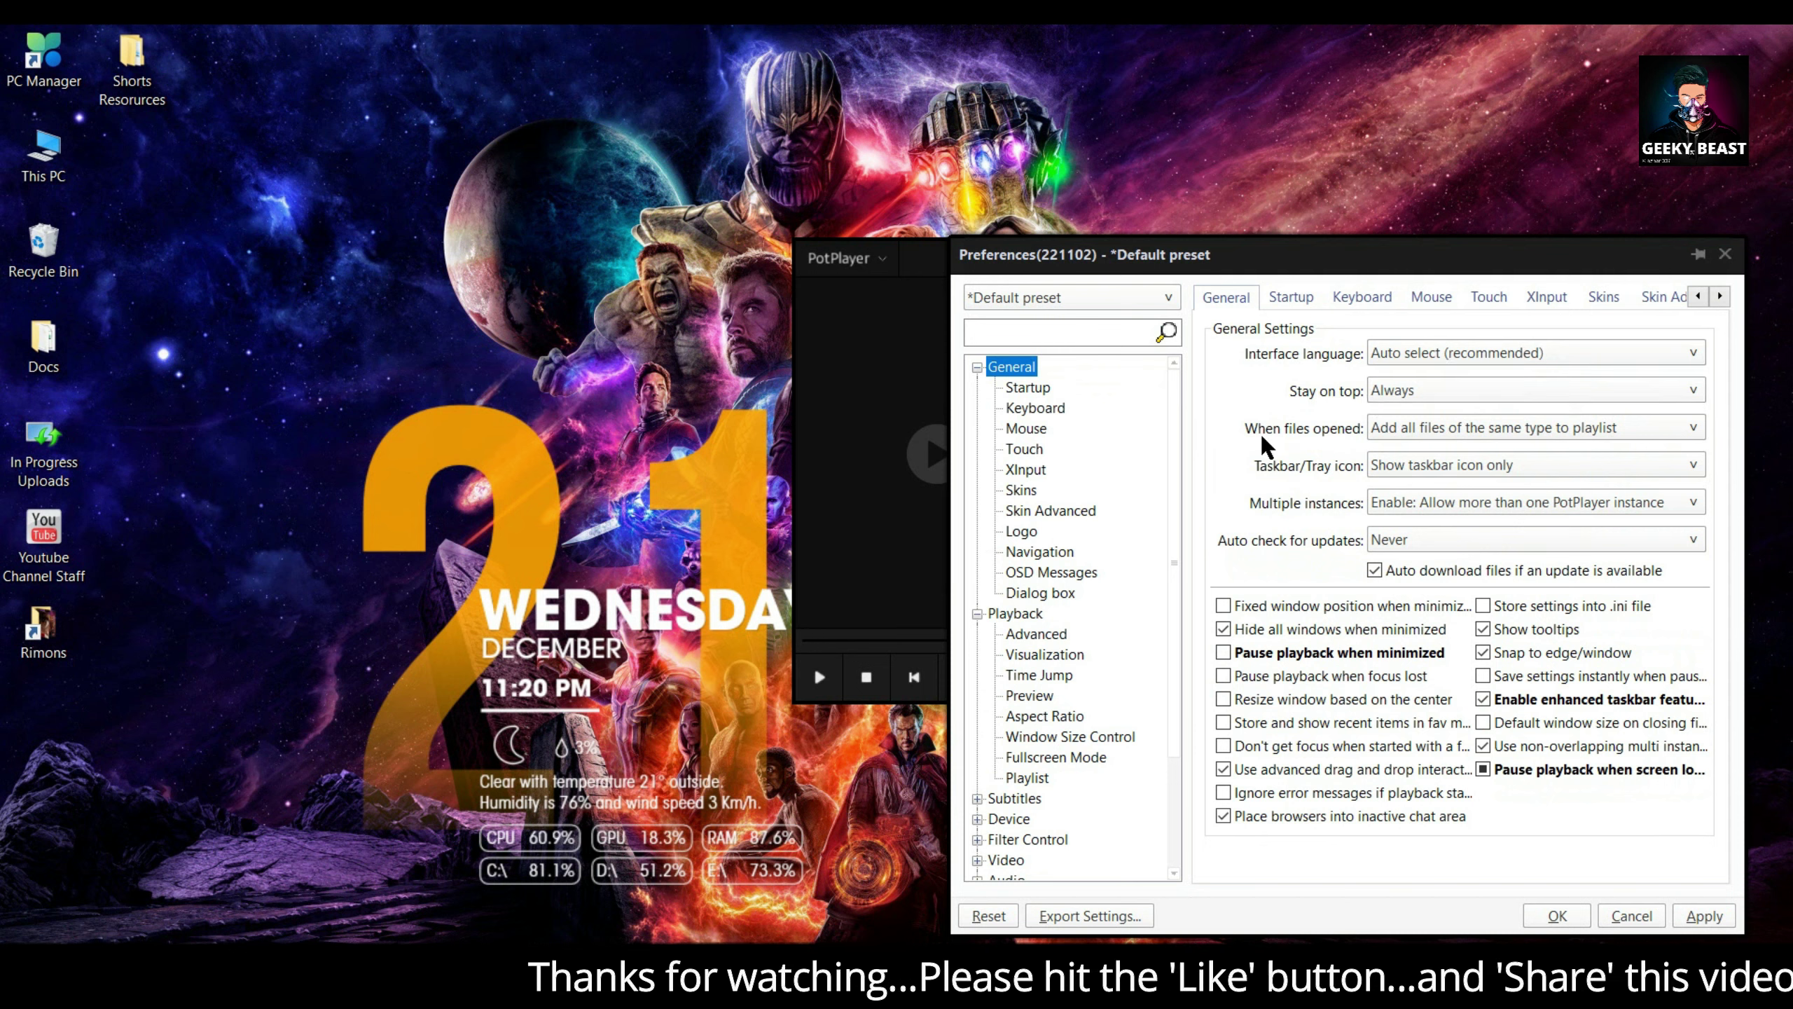
{"action": "left_click", "coordinate": [1560, 428]}
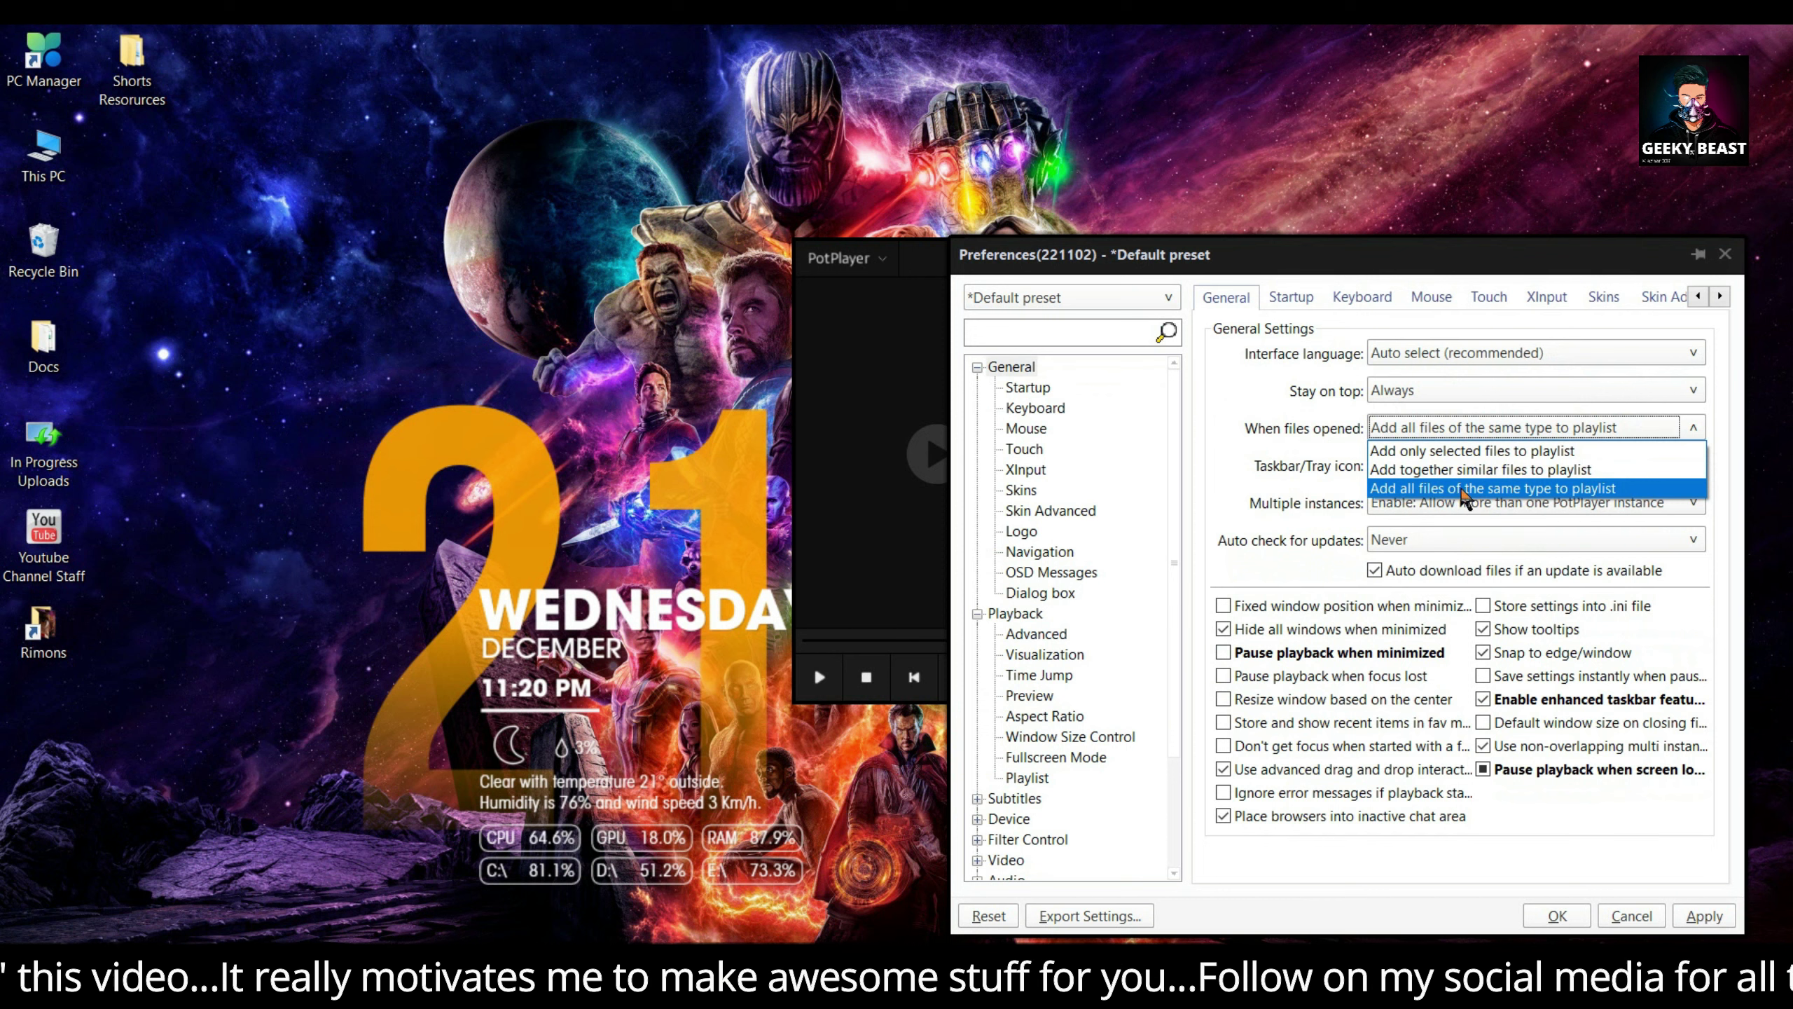
{"action": "left_click", "coordinate": [1601, 489]}
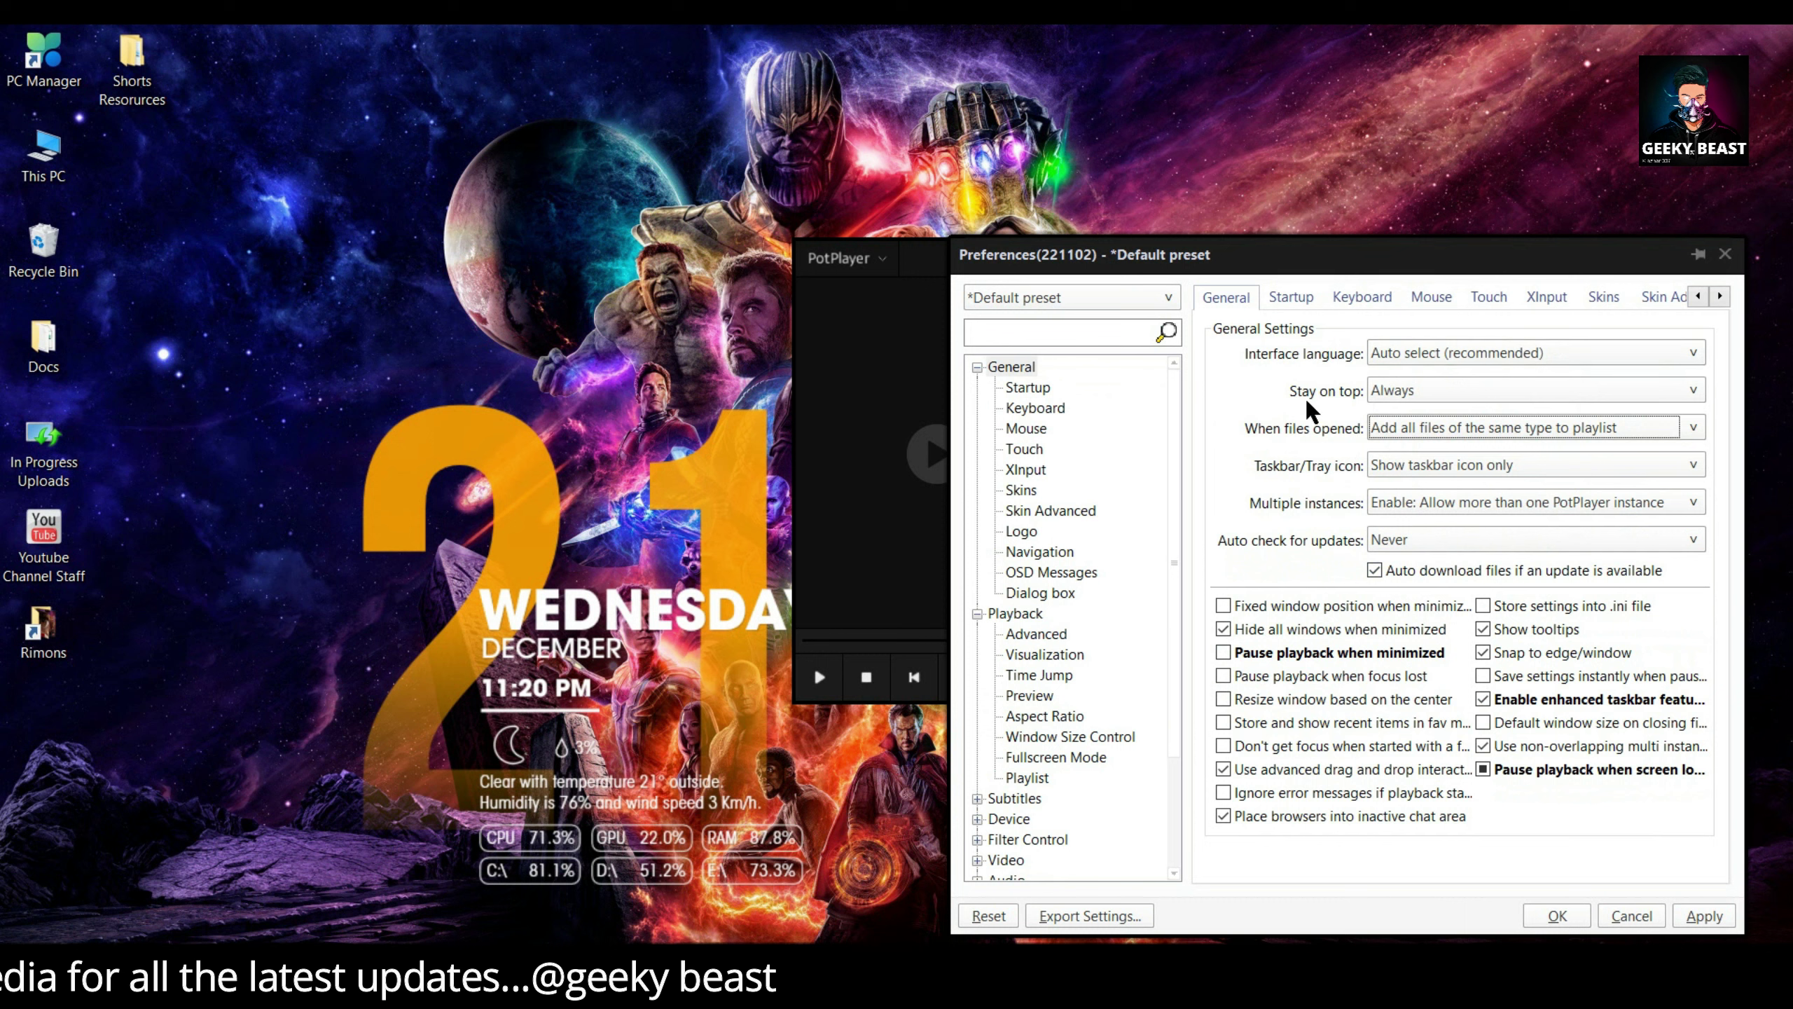
Check the player's stay-on-top behaviour against a This PC window, close that window and move the player clear of the preferences
{"action": "left_click", "coordinate": [1423, 393]}
{"action": "left_click", "coordinate": [1423, 394]}
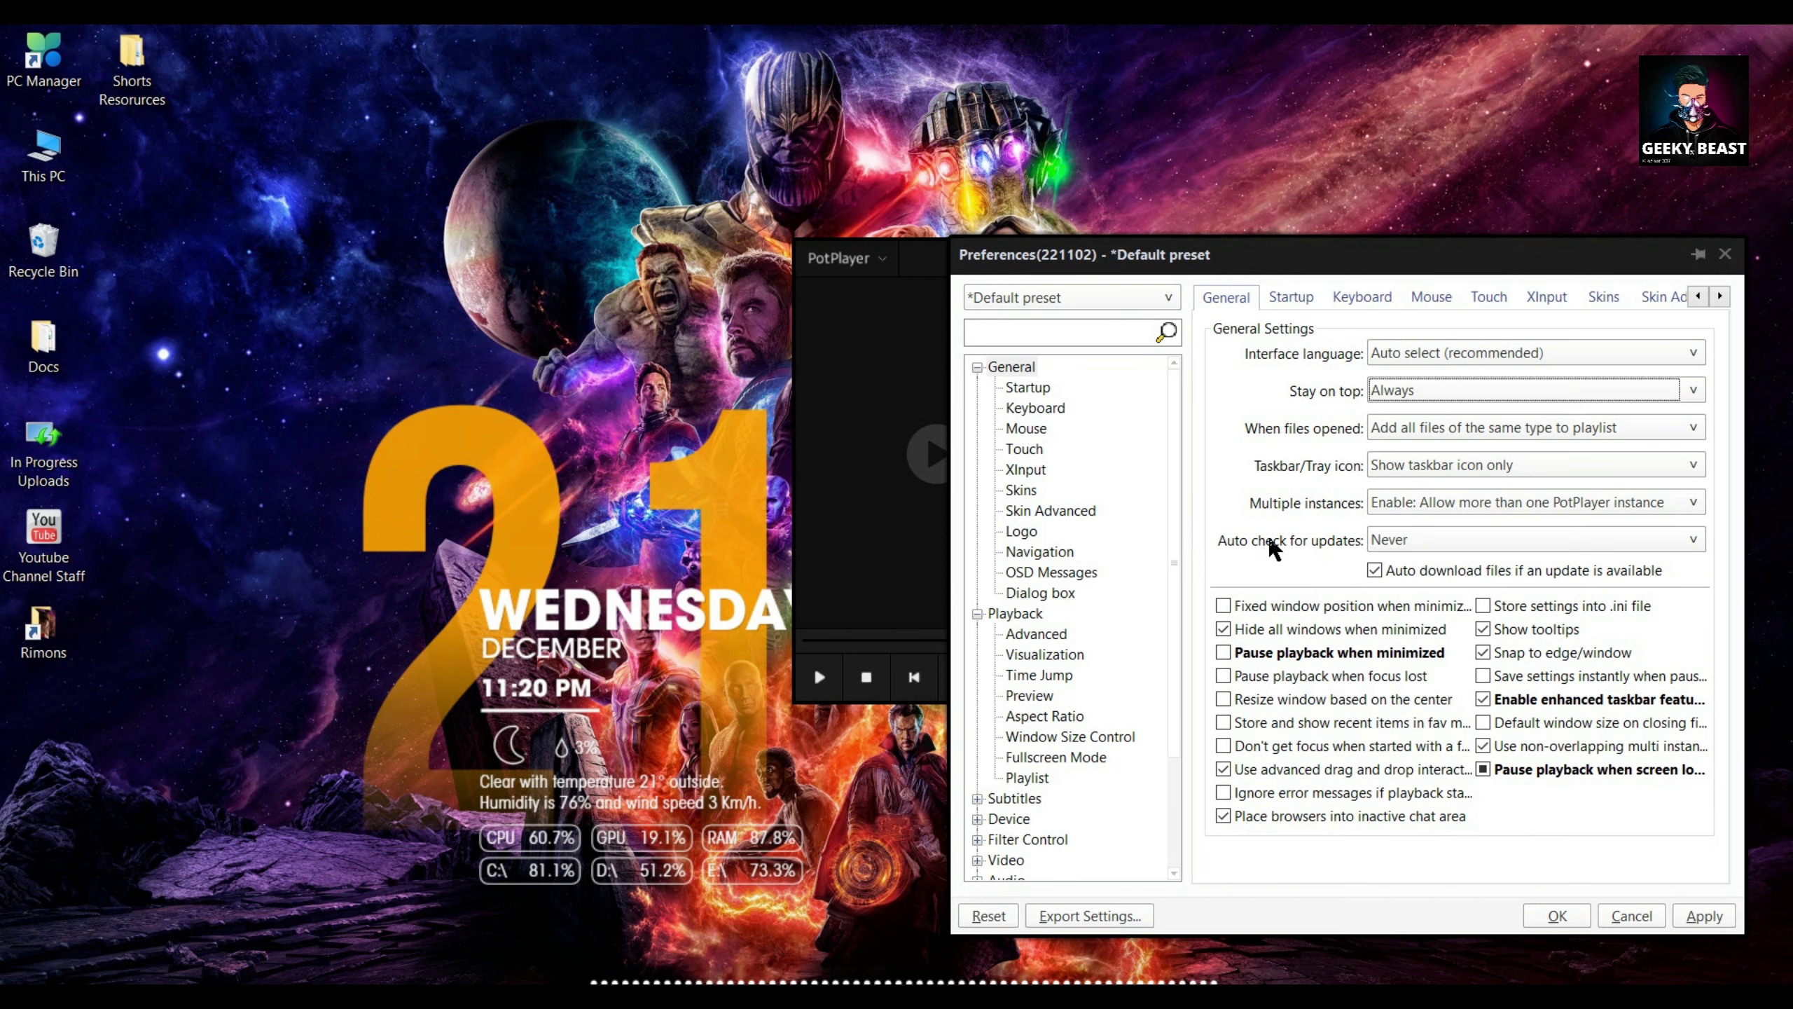
{"action": "key", "text": "super"}
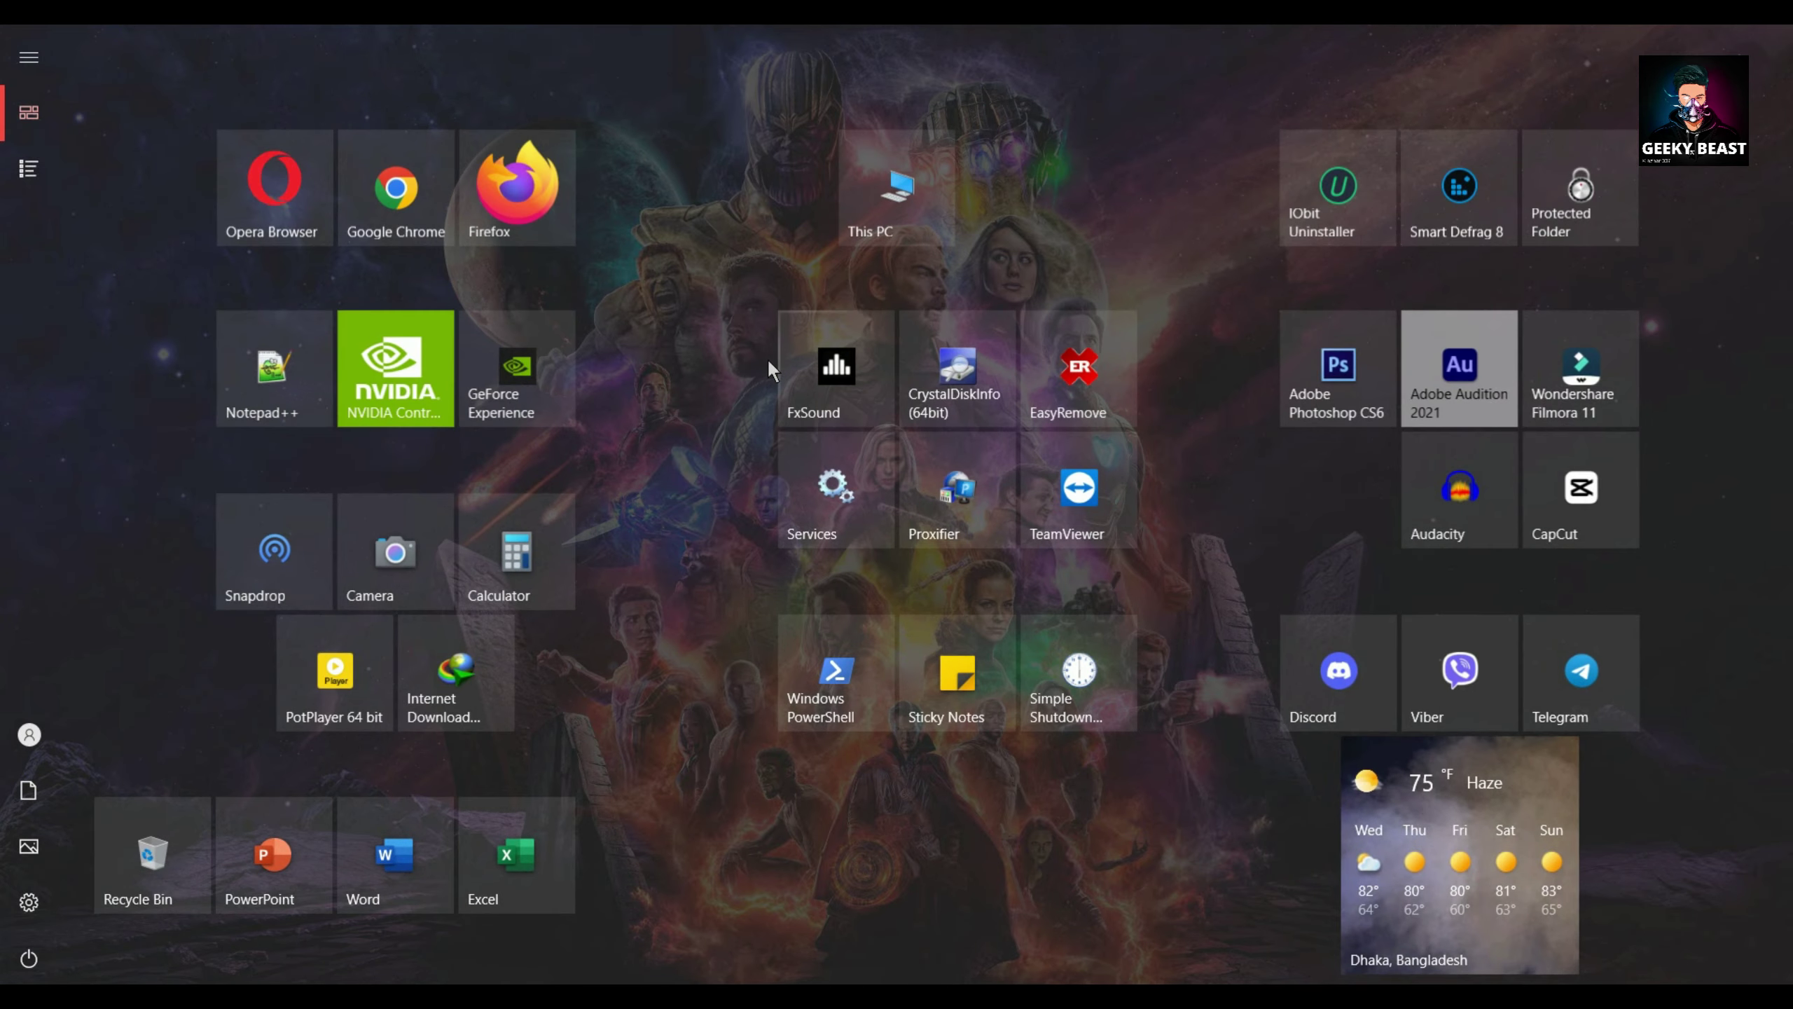
{"action": "left_click", "coordinate": [897, 187]}
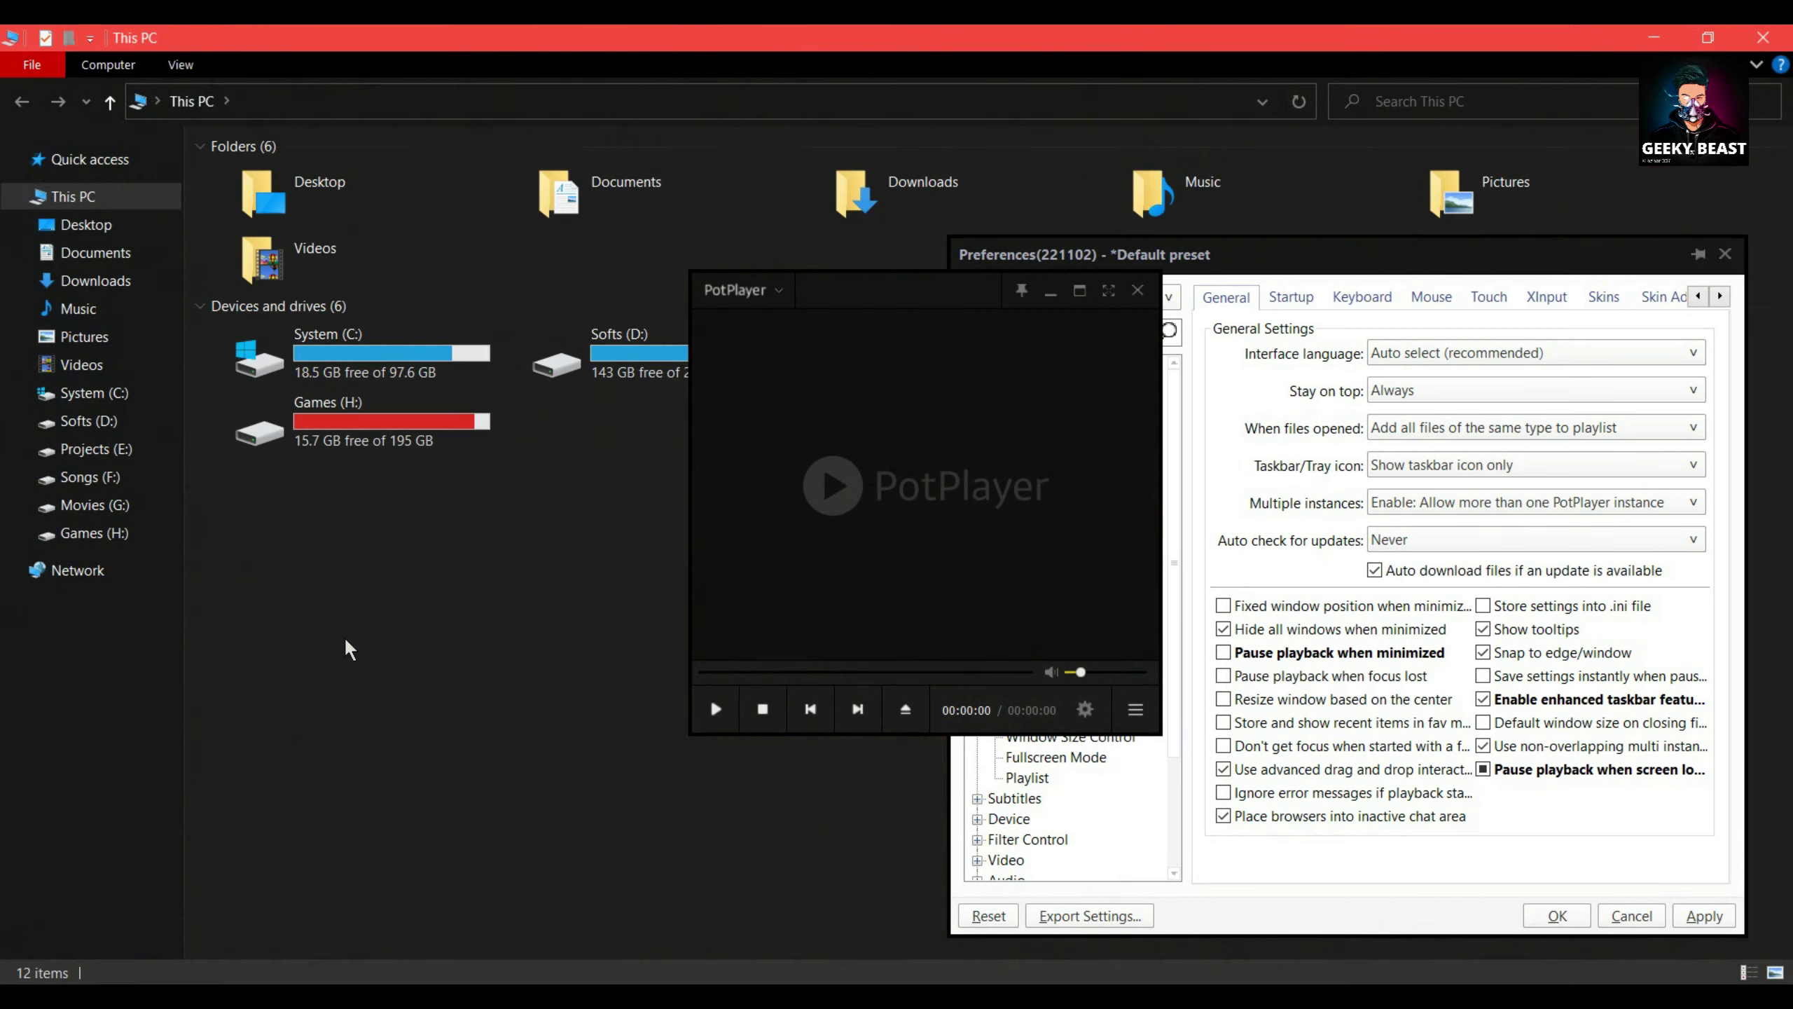
{"action": "left_click", "coordinate": [1763, 36]}
{"action": "left_click_drag", "start_coordinate": [896, 485], "coordinate": [742, 344]}
Set the Stay on top option to Always and apply the change
{"action": "left_click", "coordinate": [1433, 390]}
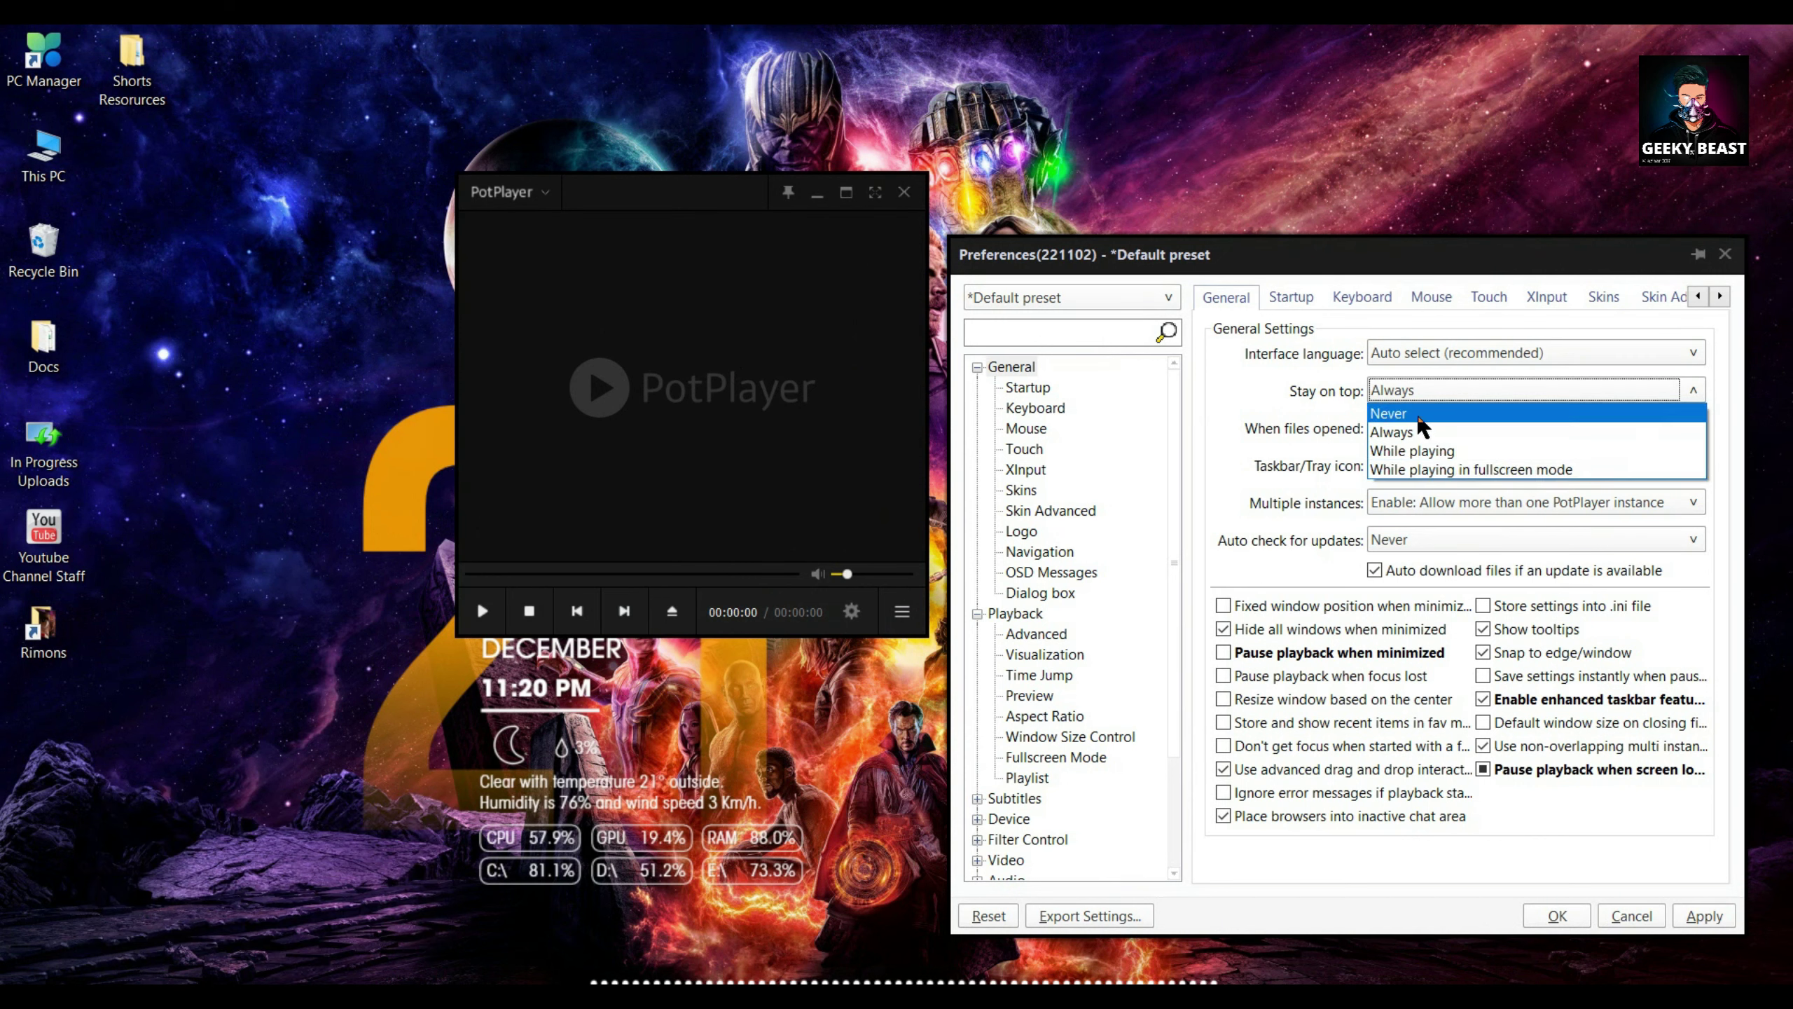
{"action": "left_click", "coordinate": [1420, 414]}
{"action": "left_click", "coordinate": [1415, 390]}
{"action": "left_click", "coordinate": [1421, 428]}
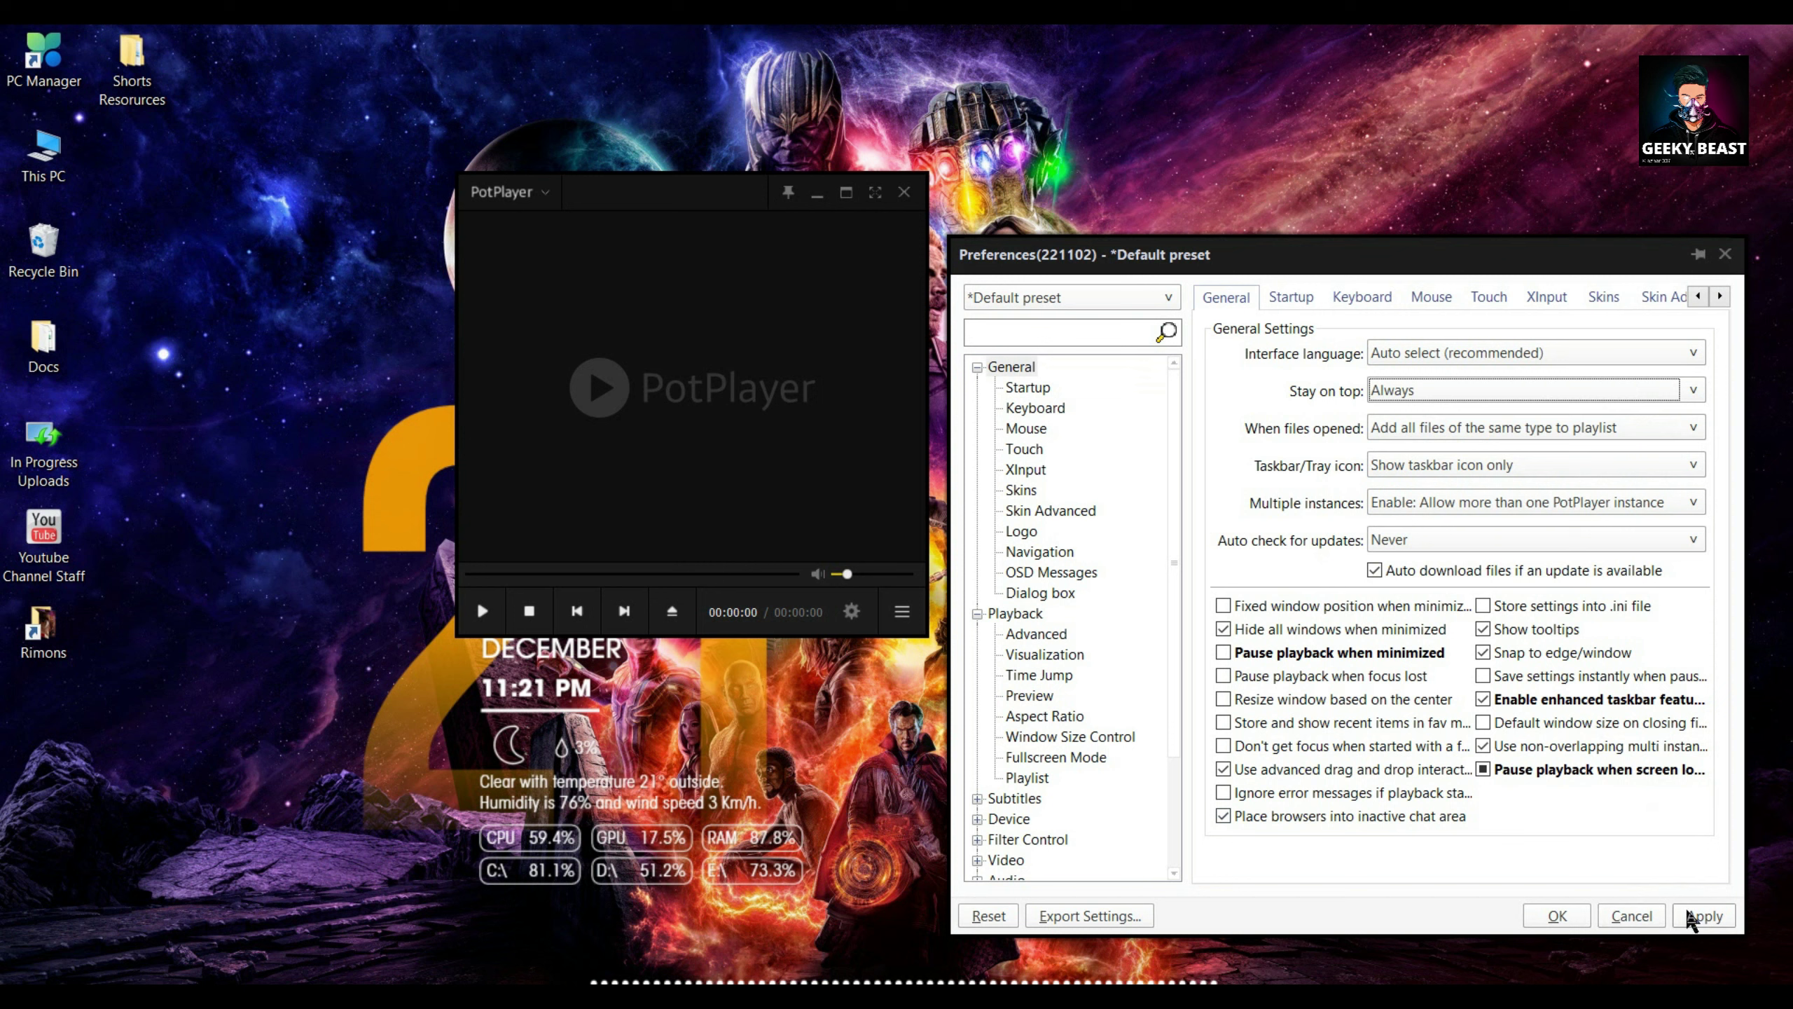
{"action": "left_click", "coordinate": [1703, 915]}
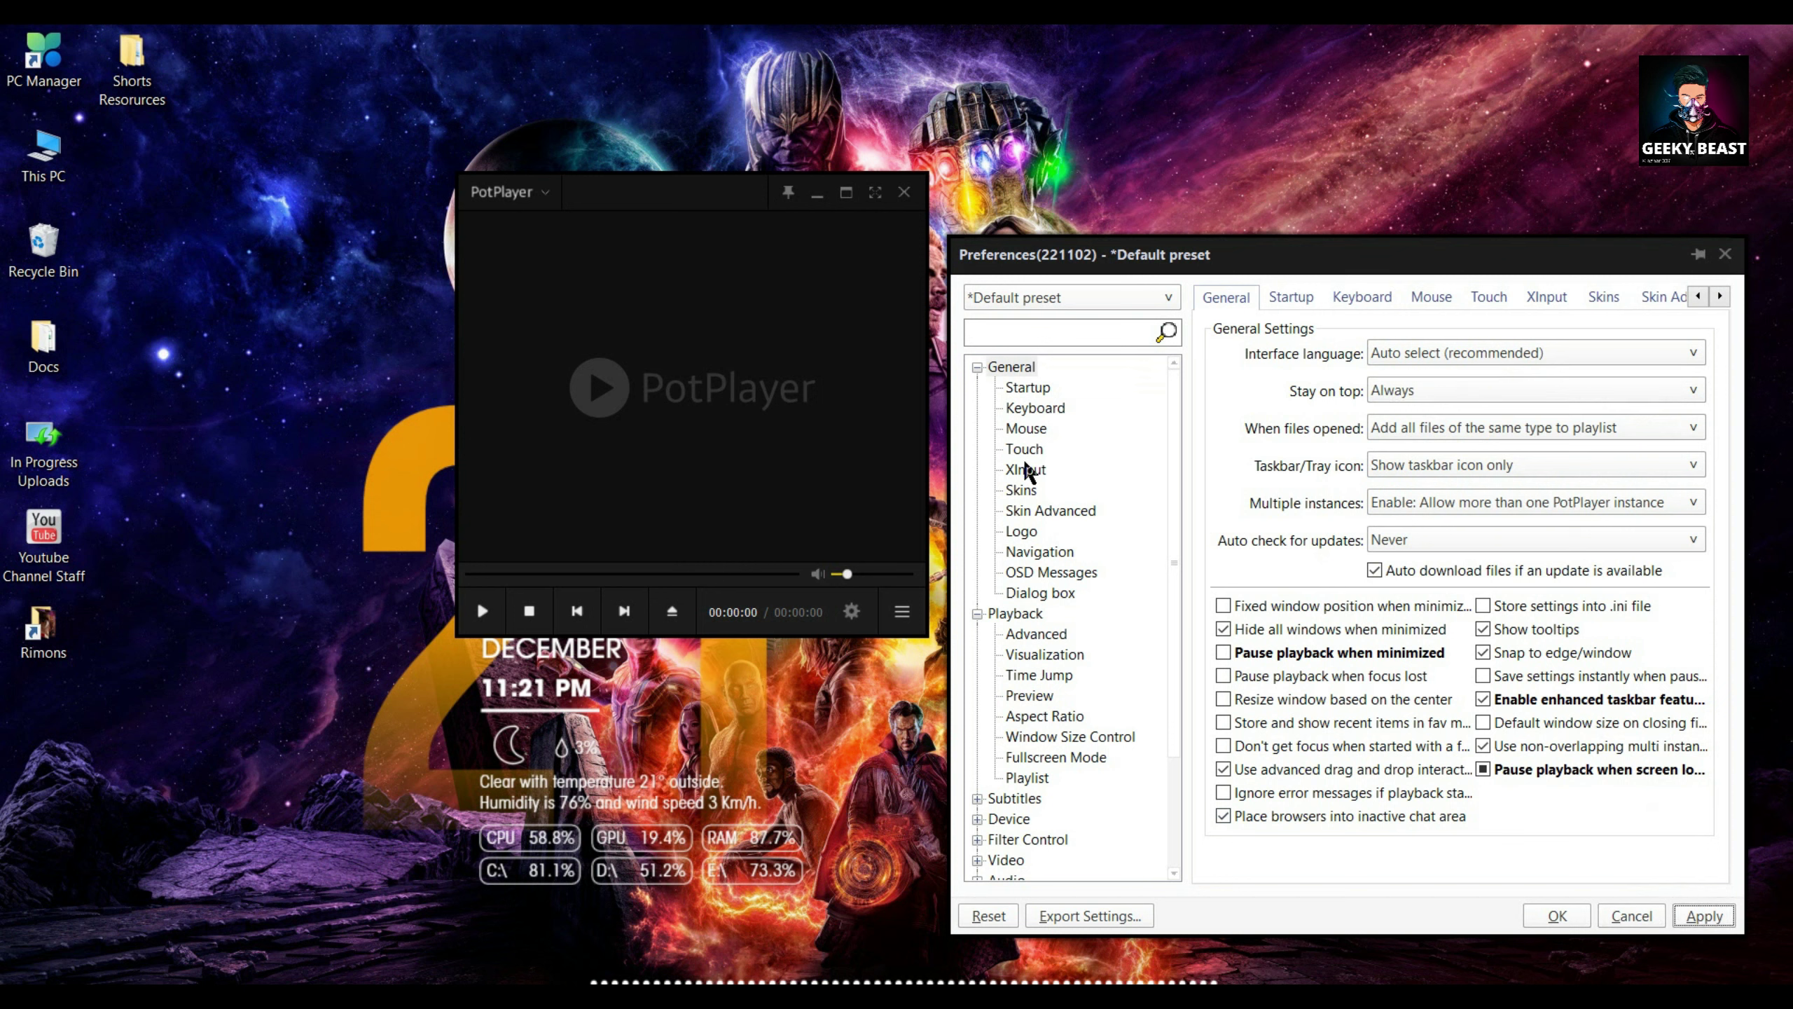
Examine the action options for Left Button - Double Click in the Mouse settings
{"action": "left_click", "coordinate": [1028, 429]}
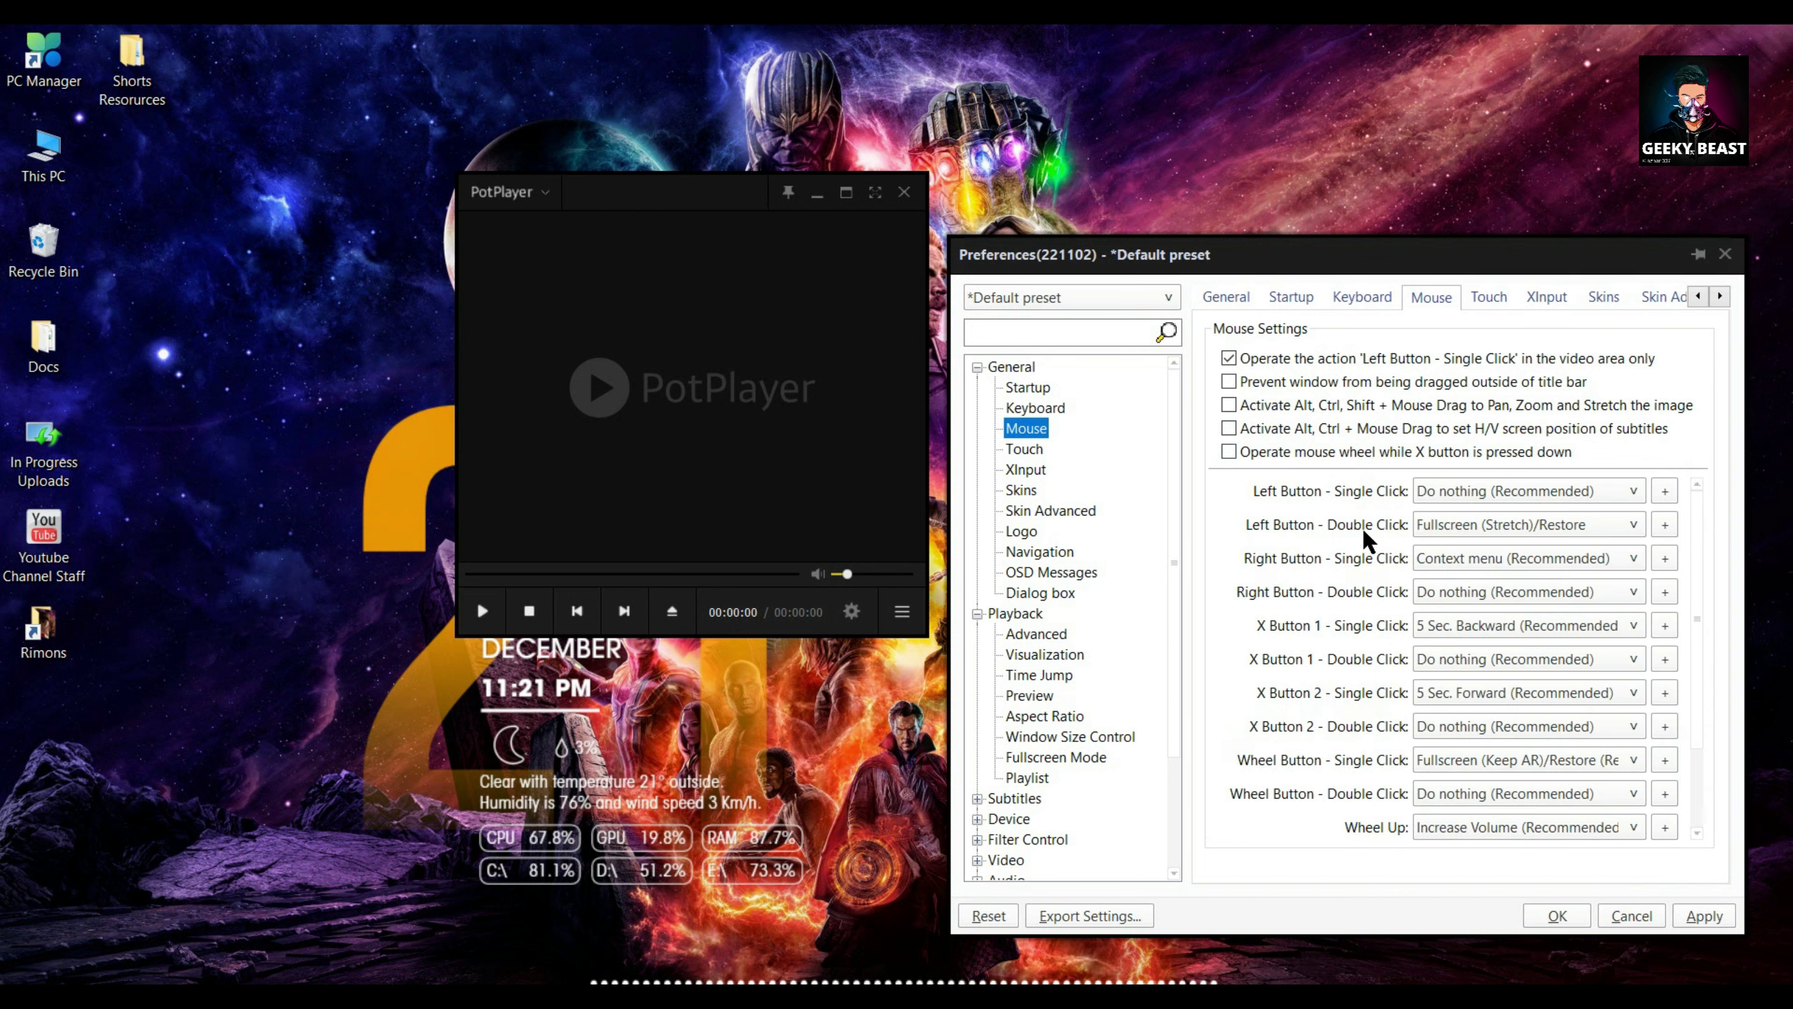
{"action": "left_click", "coordinate": [1540, 528]}
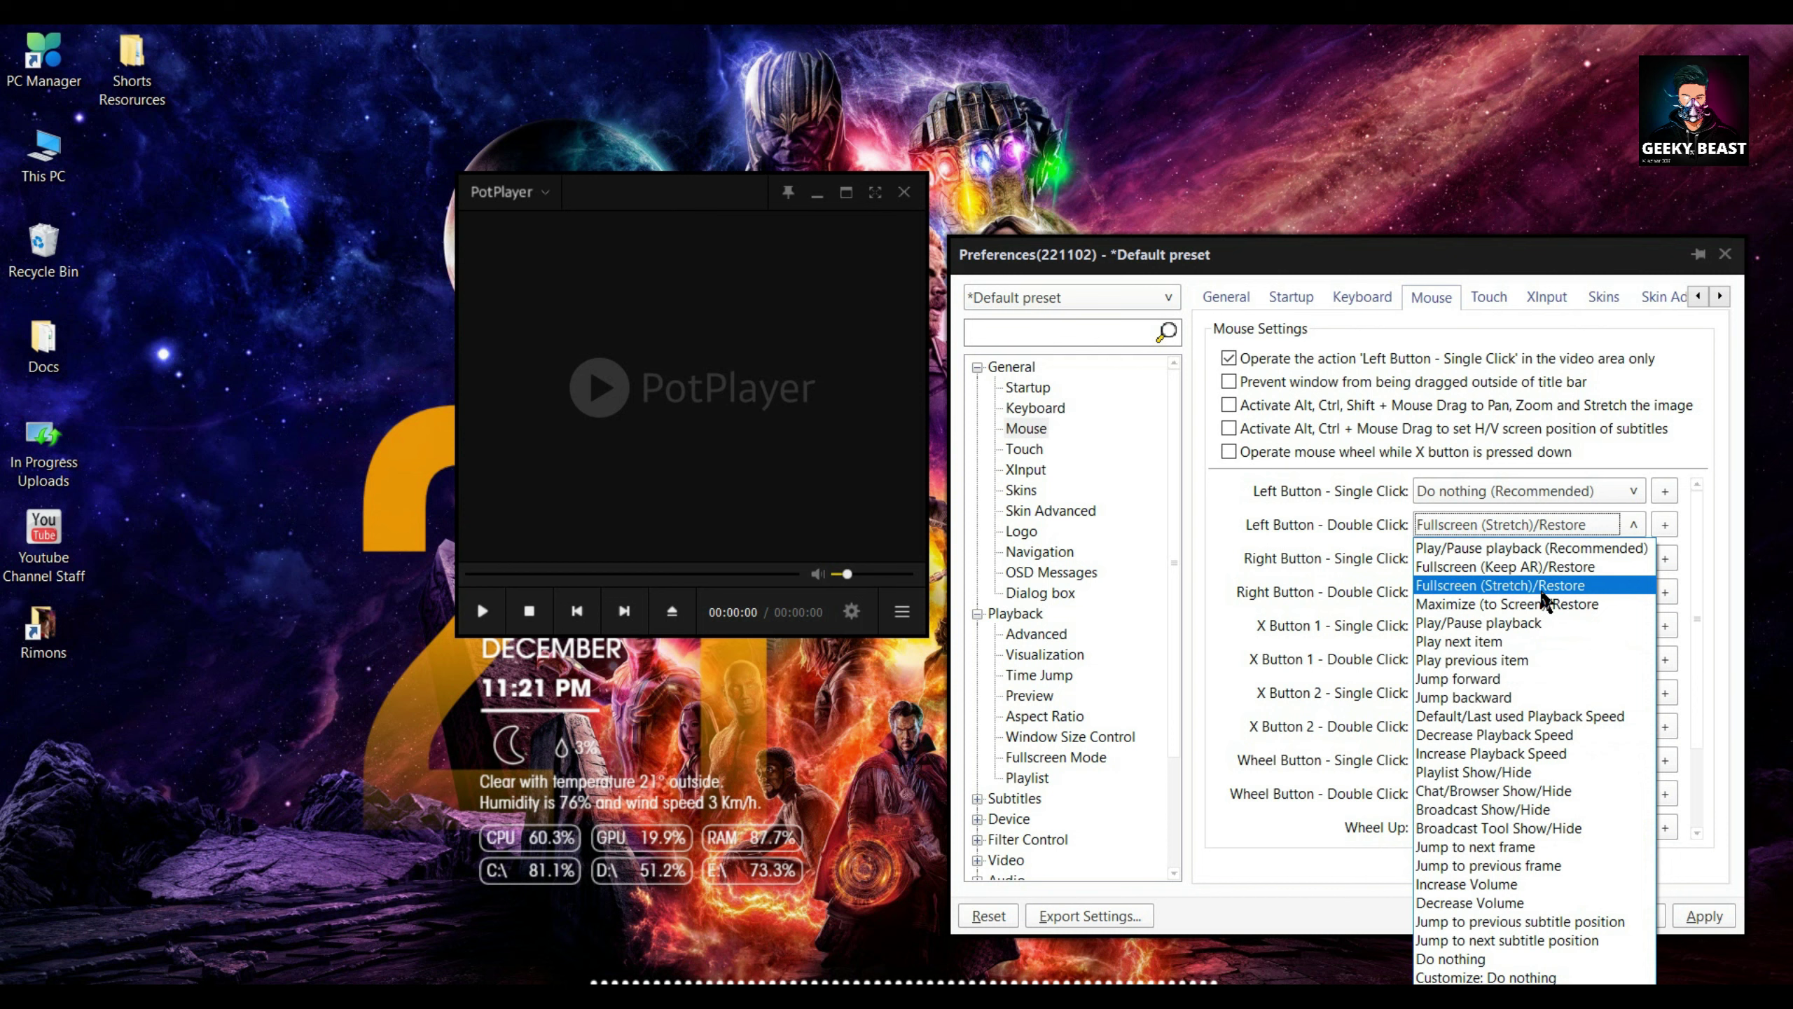
{"action": "left_click", "coordinate": [1232, 586]}
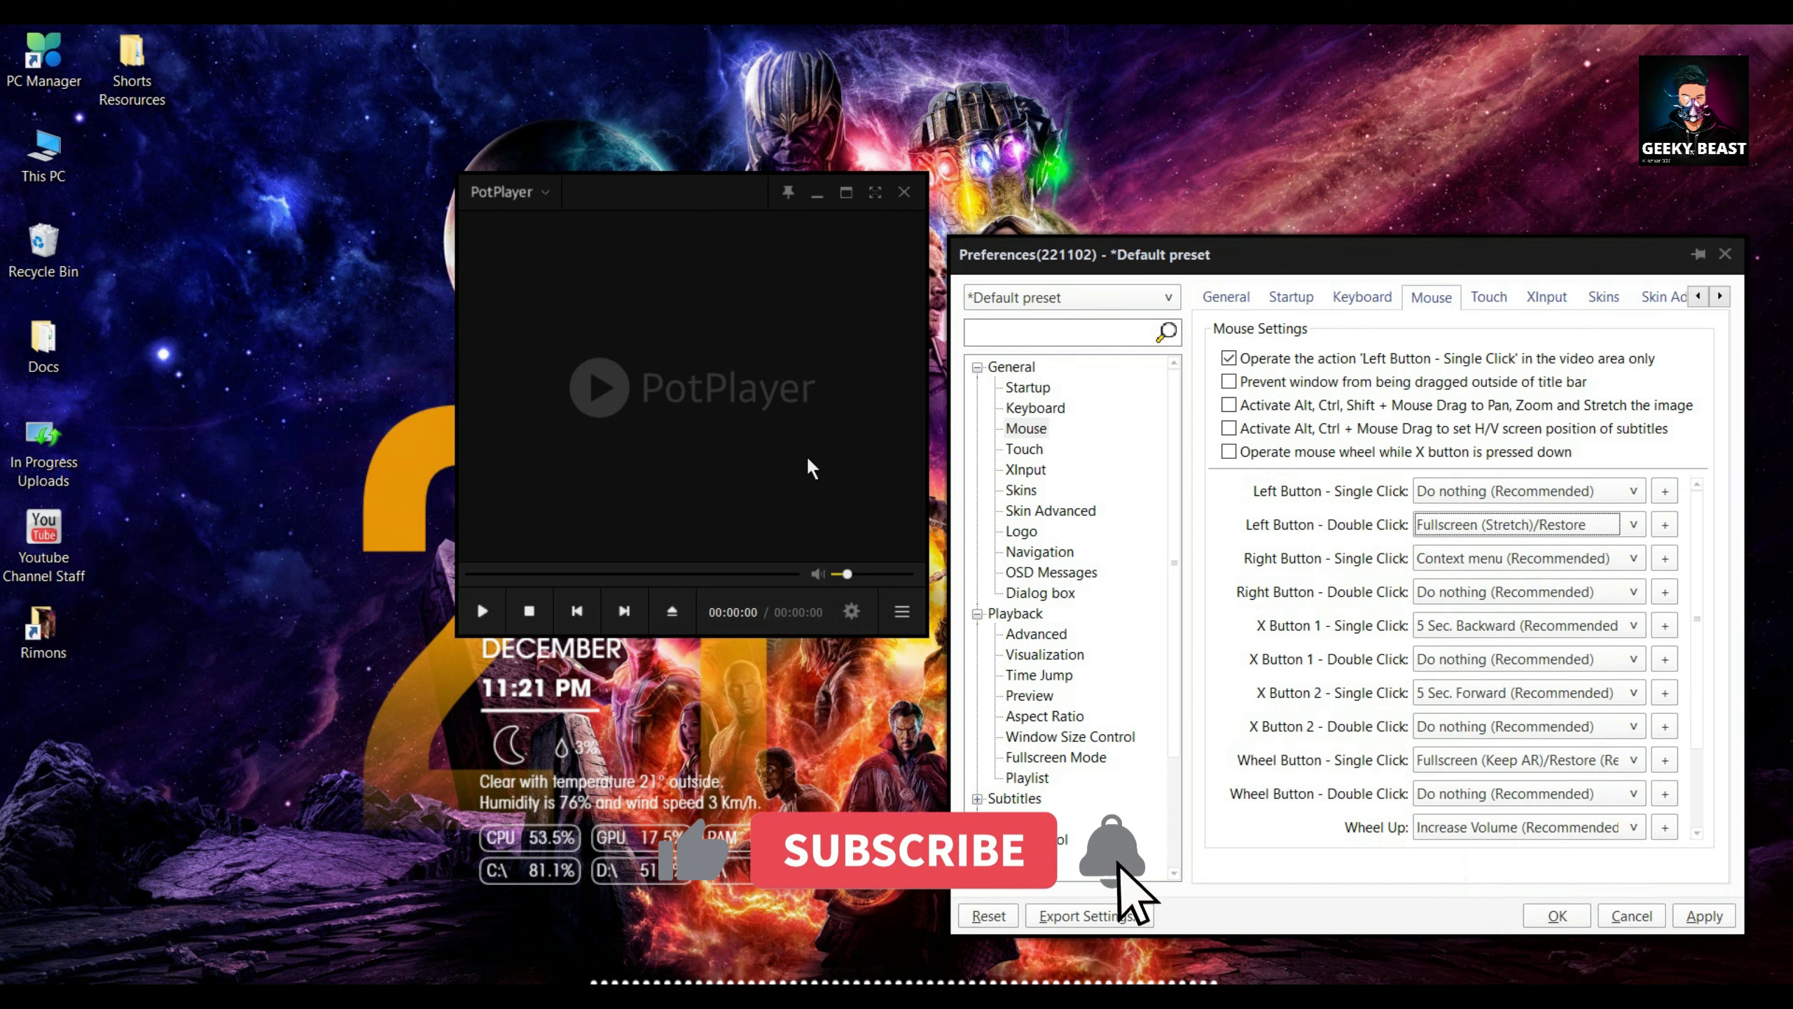
Test the stretched fullscreen toggle on the player window, restore it and move the window further aside
{"action": "left_click_drag", "start_coordinate": [772, 422], "coordinate": [649, 448]}
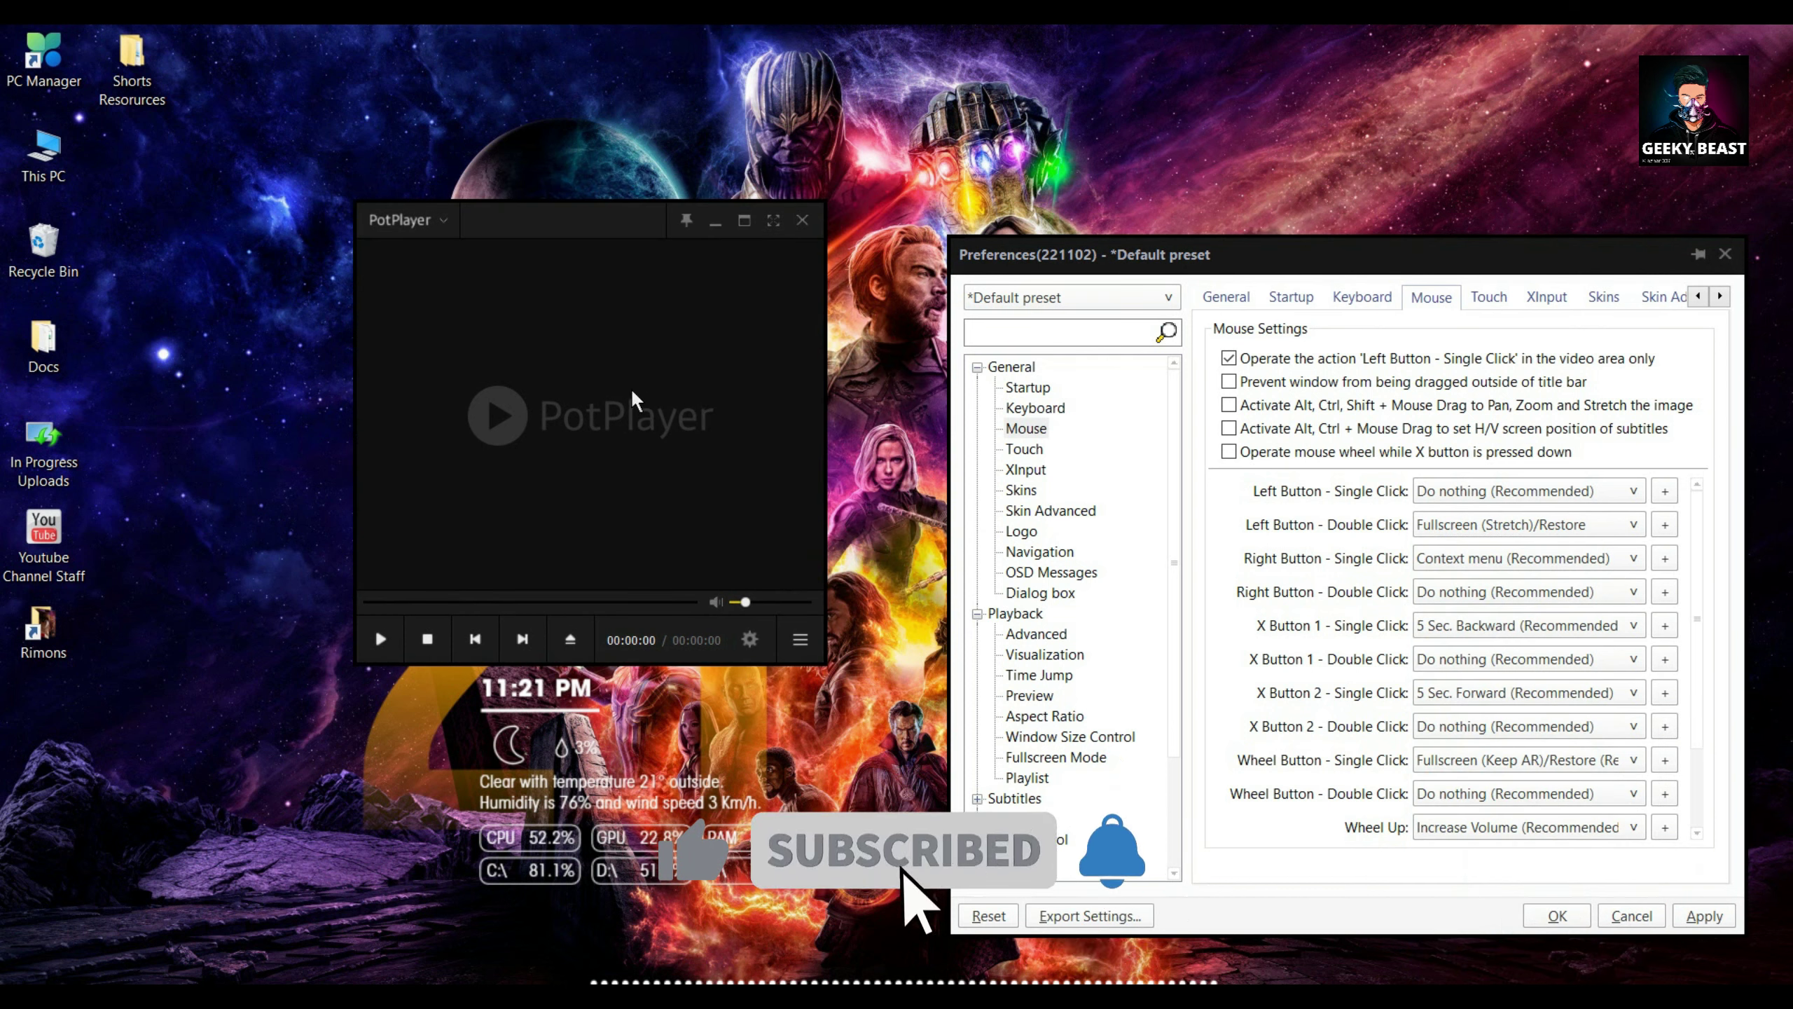
{"action": "double_click", "coordinate": [659, 416]}
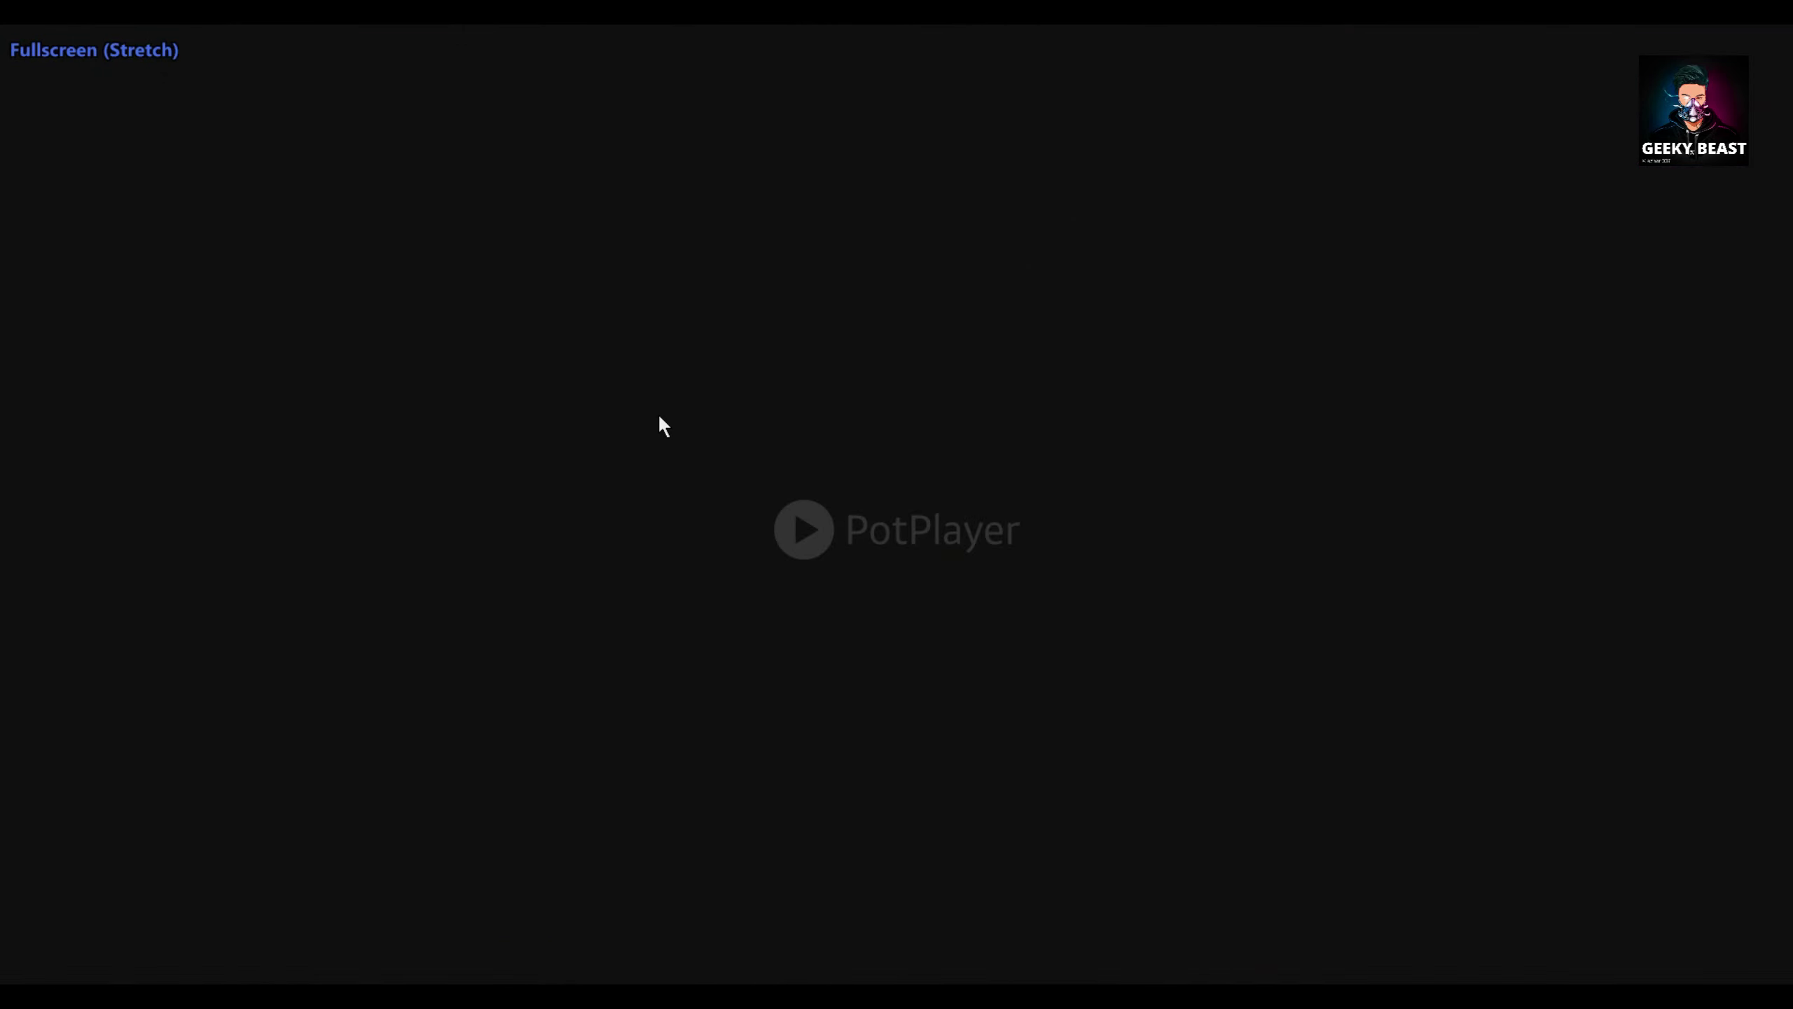
{"action": "double_click", "coordinate": [661, 418]}
{"action": "left_click_drag", "start_coordinate": [659, 412], "coordinate": [613, 440]}
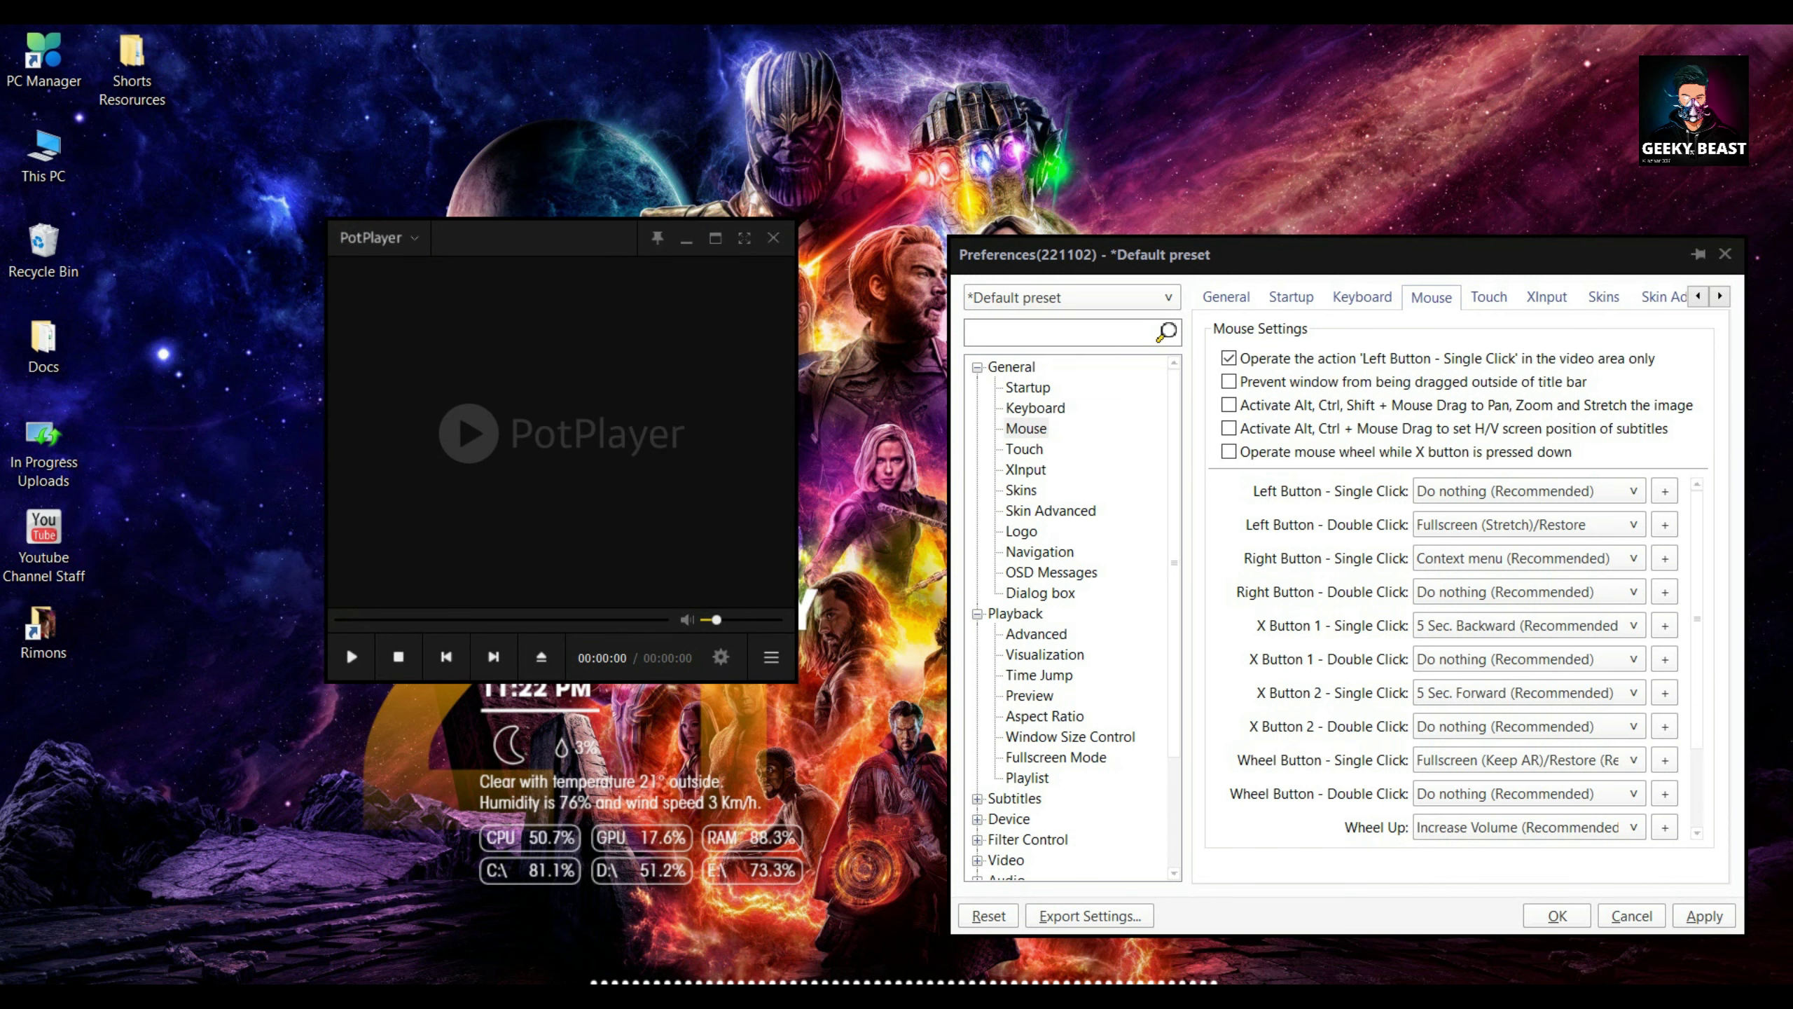
Set the default window size to Do not use in the Playback settings, then save and close the preferences
{"action": "double_click", "coordinate": [1022, 614]}
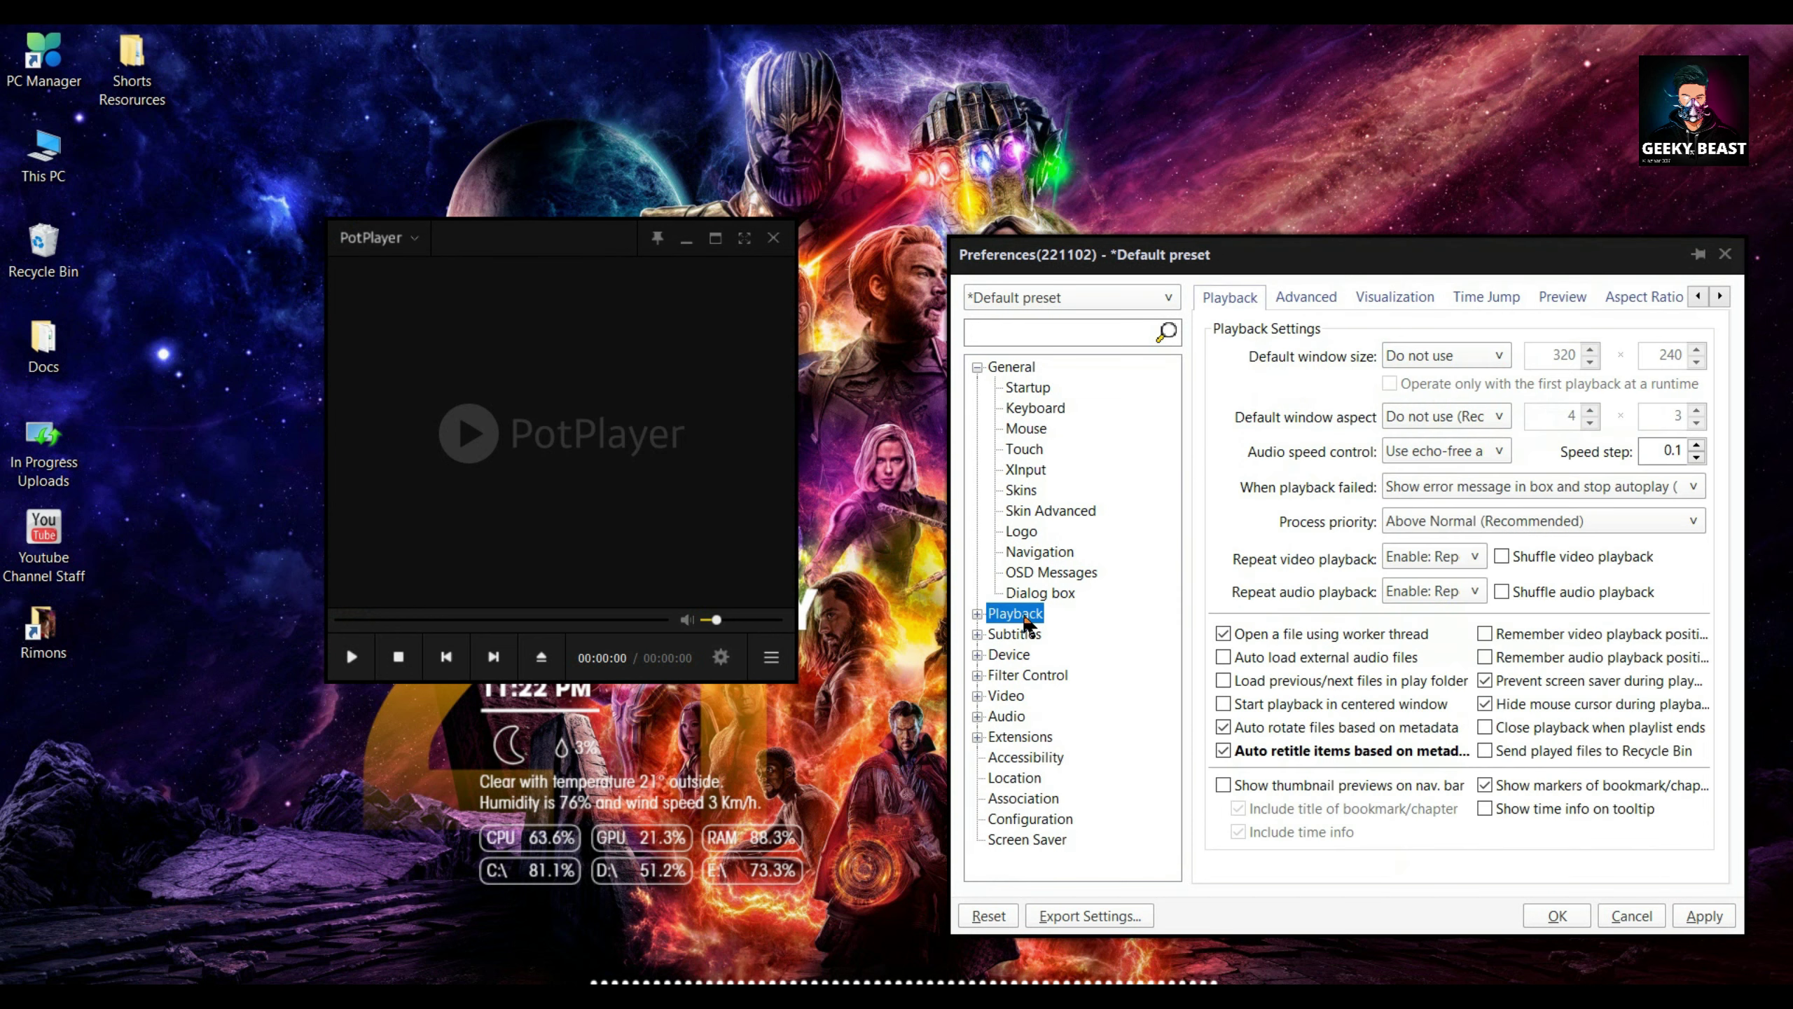
{"action": "left_click", "coordinate": [1487, 359]}
{"action": "left_click", "coordinate": [1489, 363]}
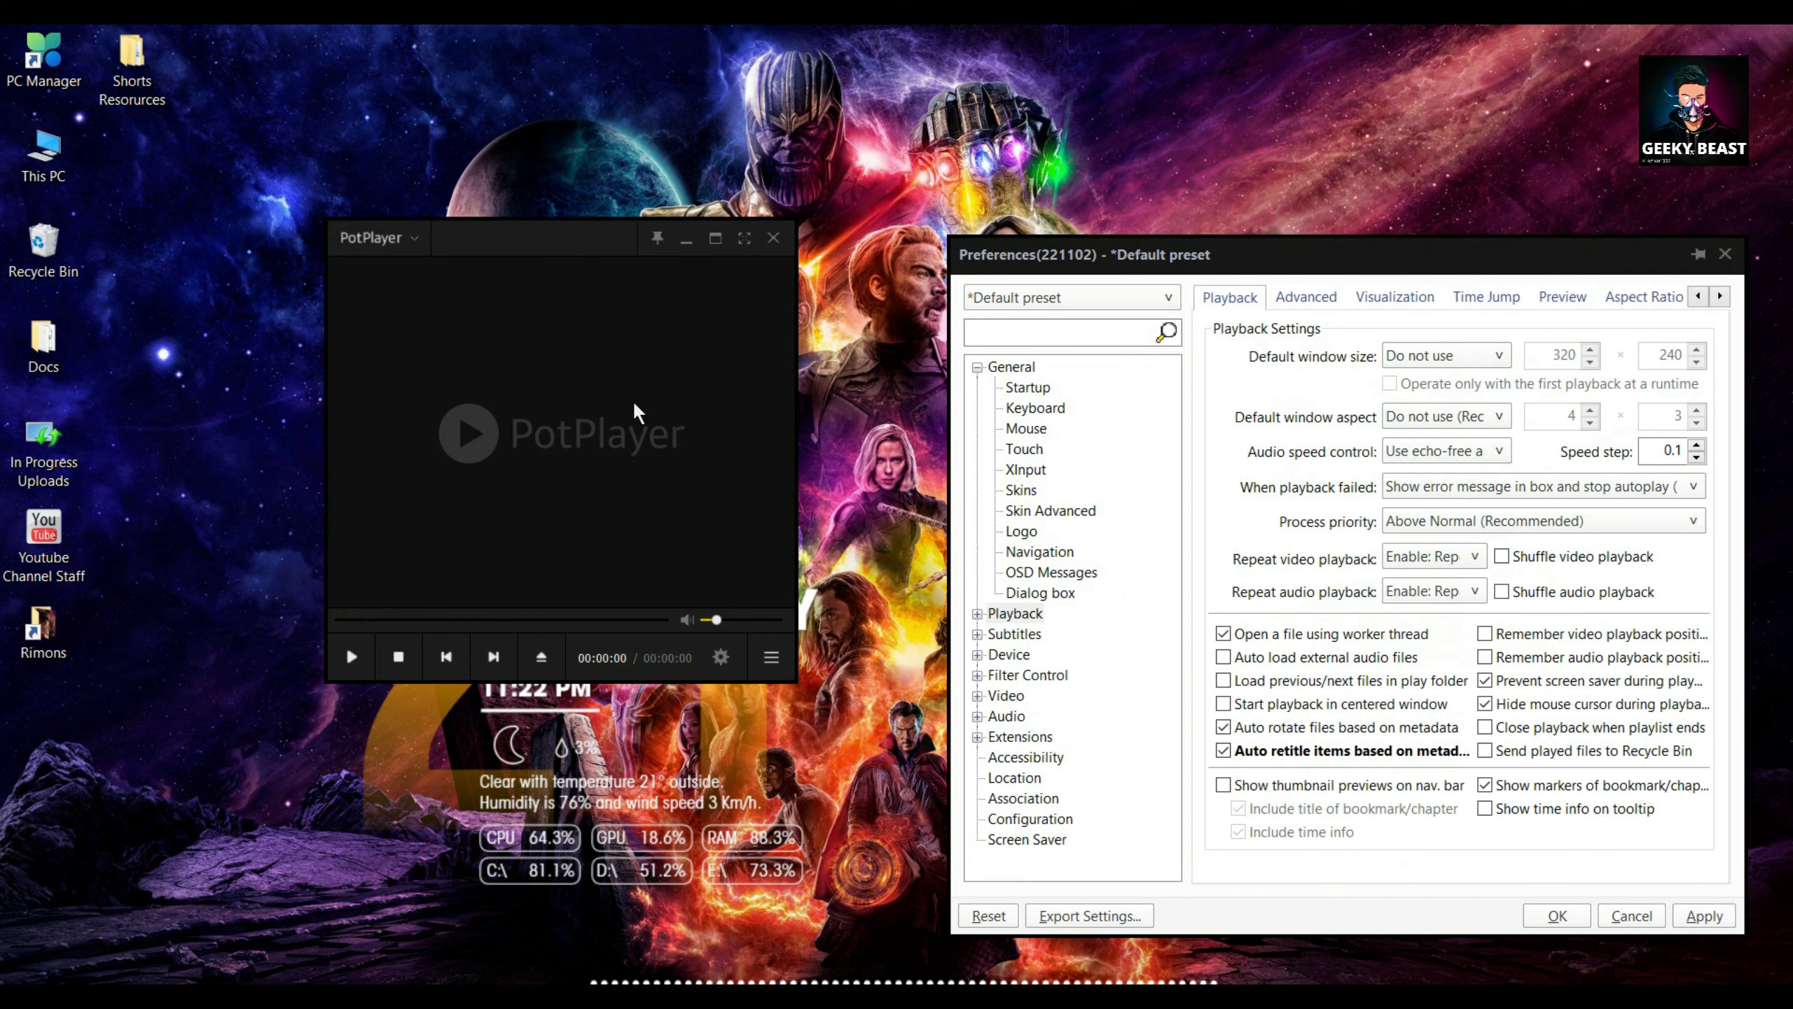
{"action": "left_click_drag", "start_coordinate": [633, 400], "coordinate": [571, 420]}
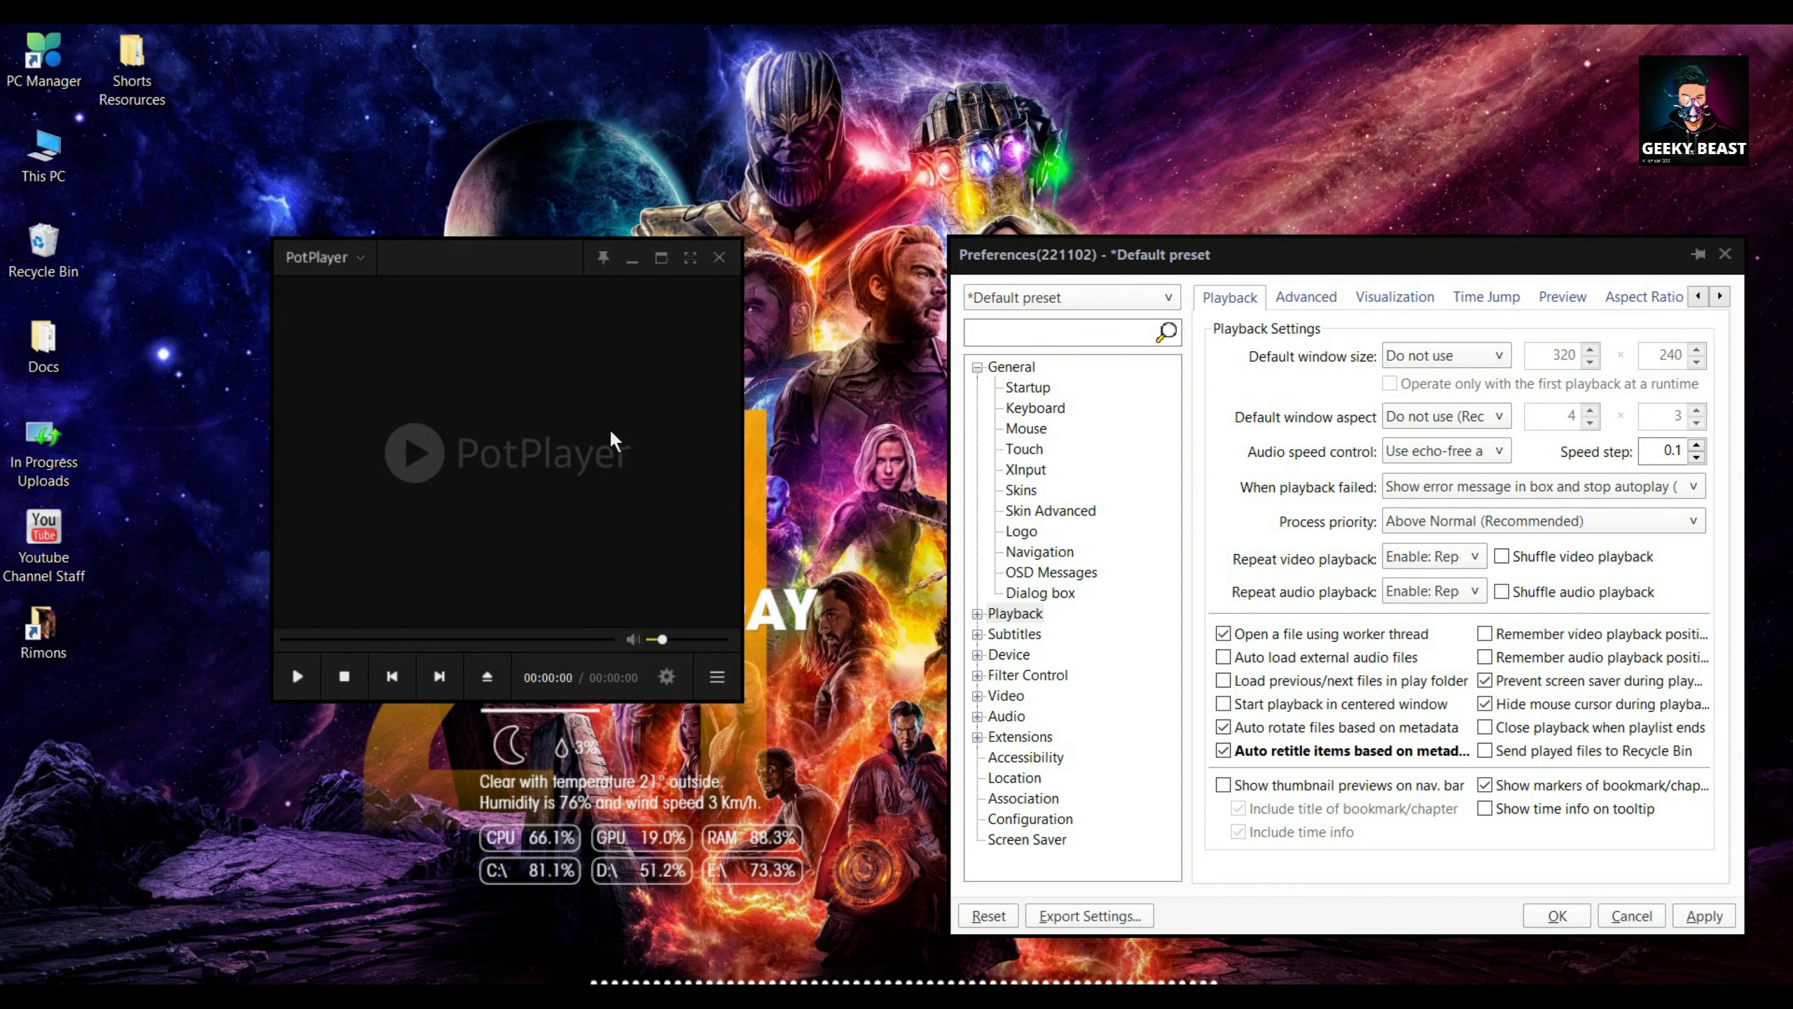
{"action": "left_click", "coordinate": [1444, 357]}
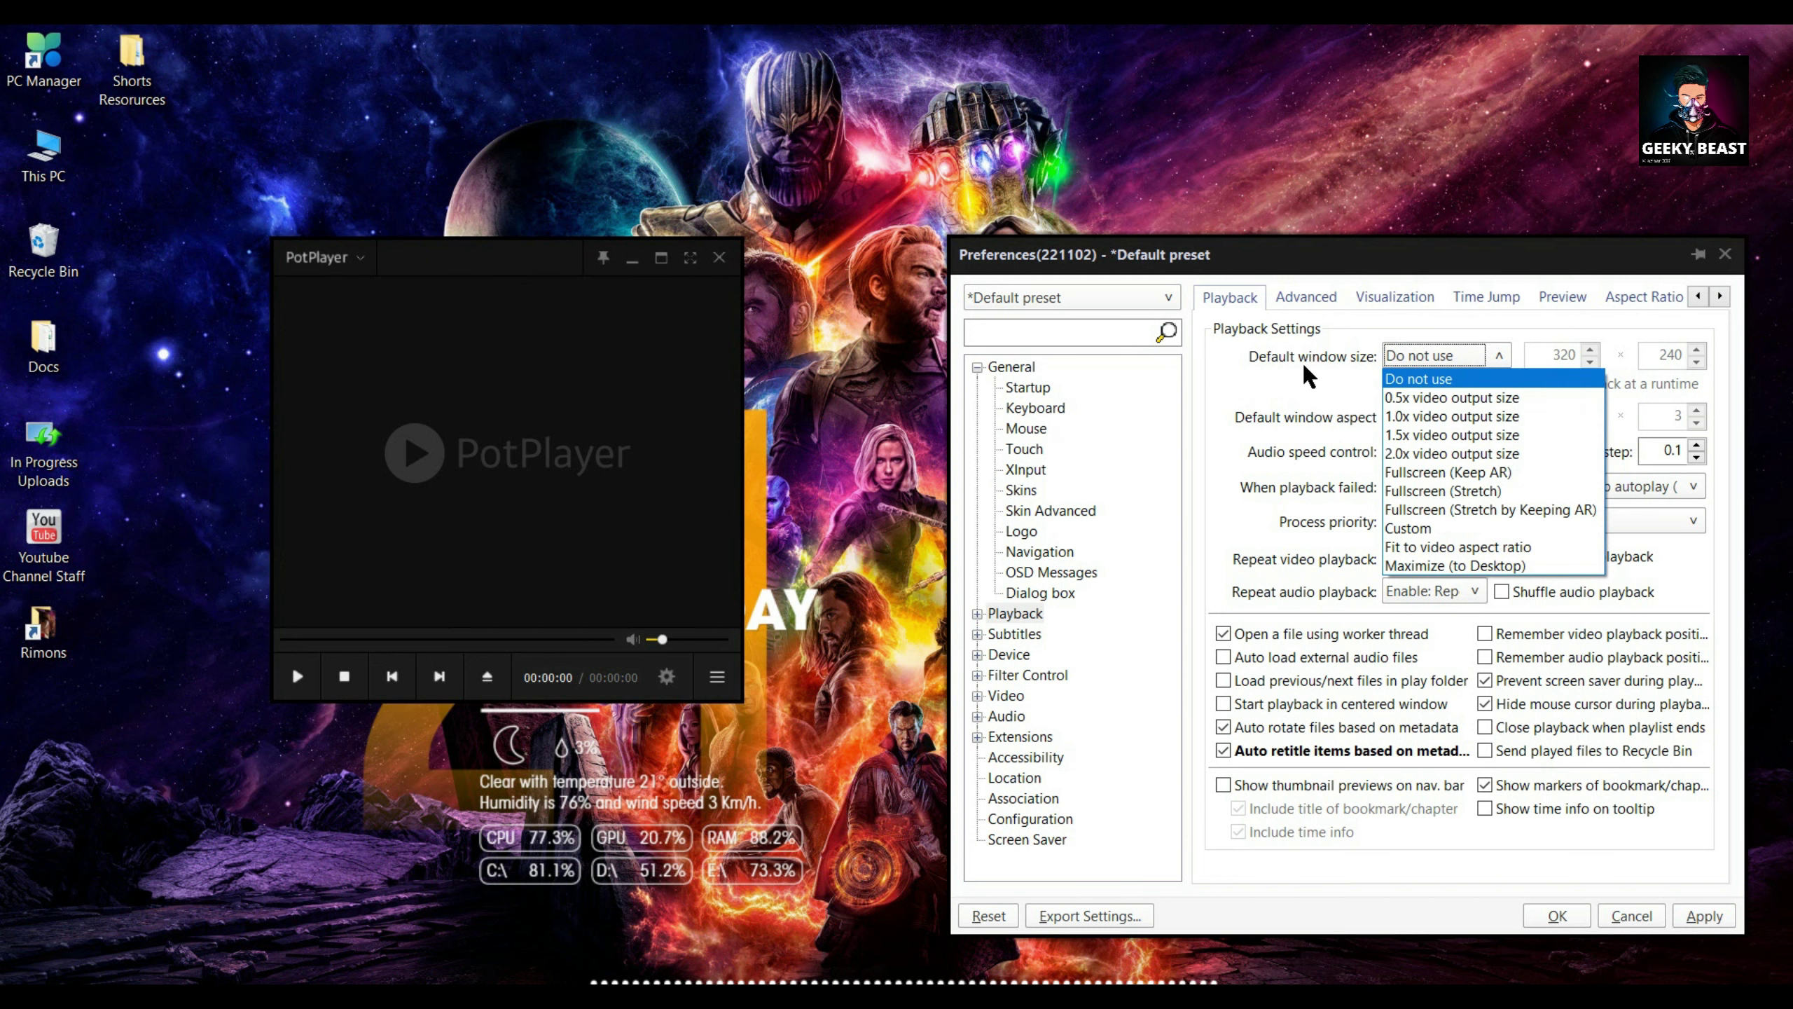
{"action": "left_click", "coordinate": [1416, 379]}
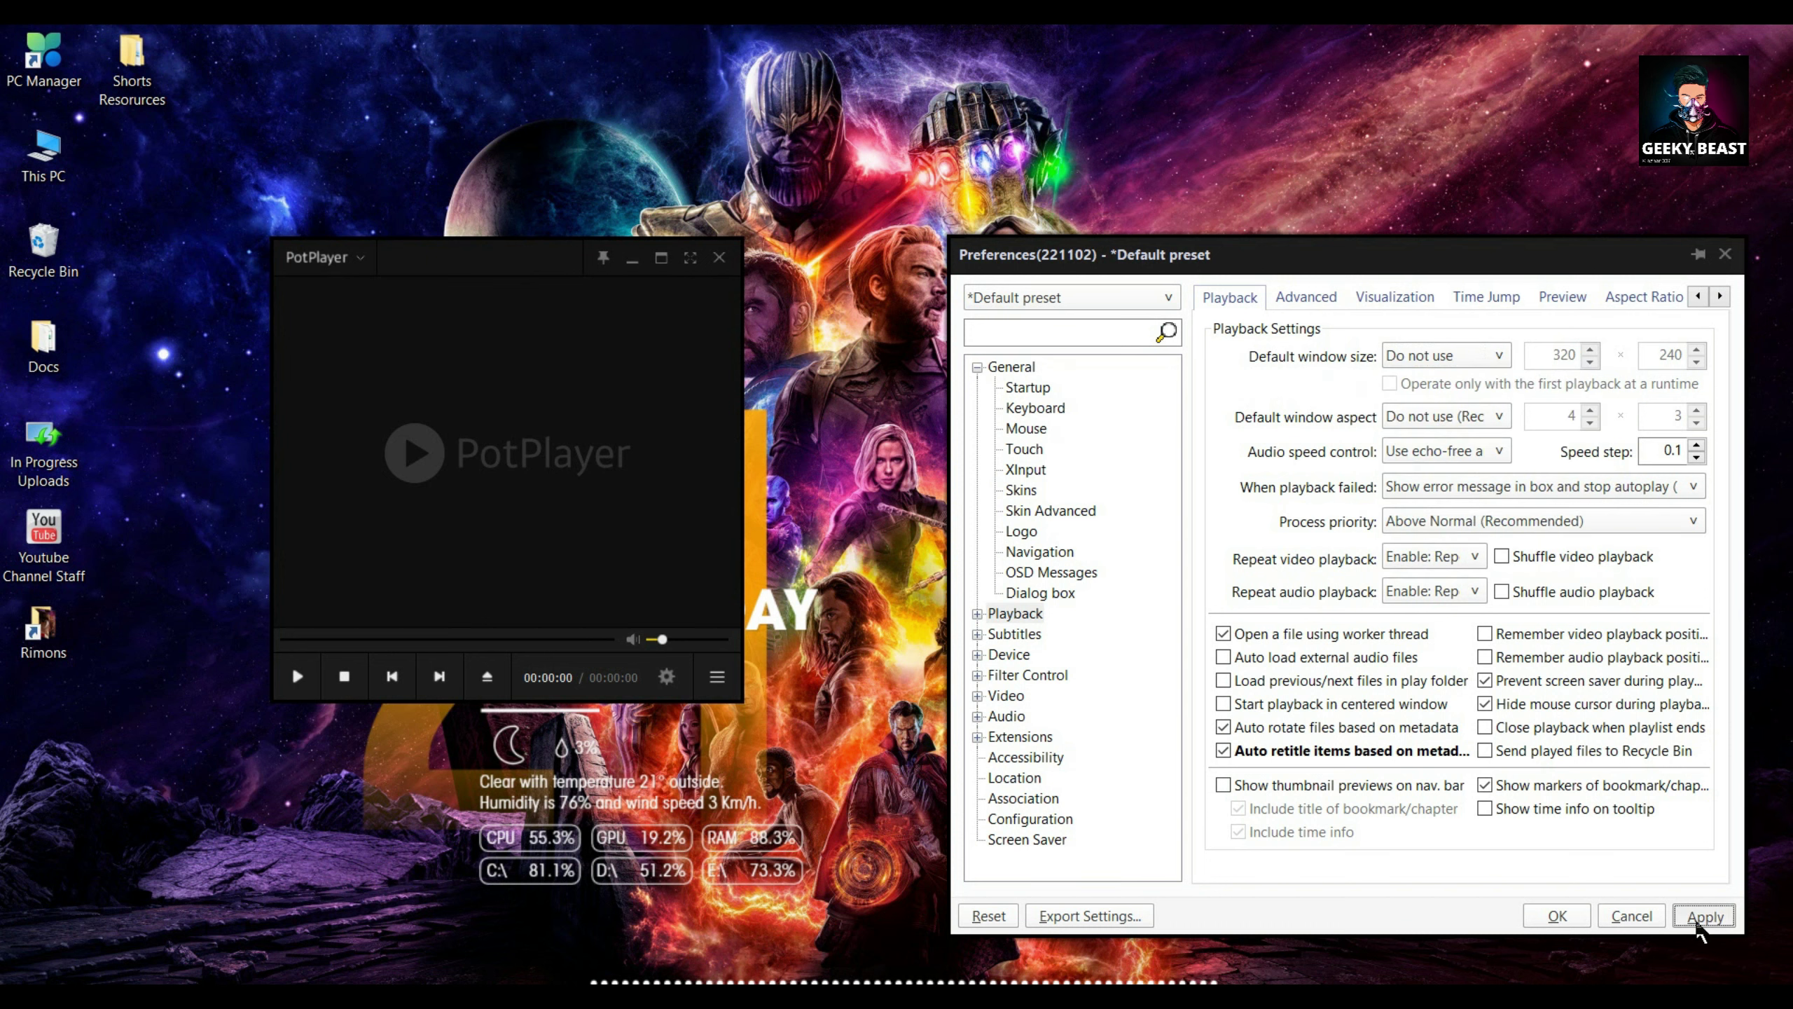
{"action": "left_click", "coordinate": [1556, 916]}
Reposition the player and load the Big Buck Bunny video into it from the Music folder inside Downloads
{"action": "left_click_drag", "start_coordinate": [517, 469], "coordinate": [1280, 557]}
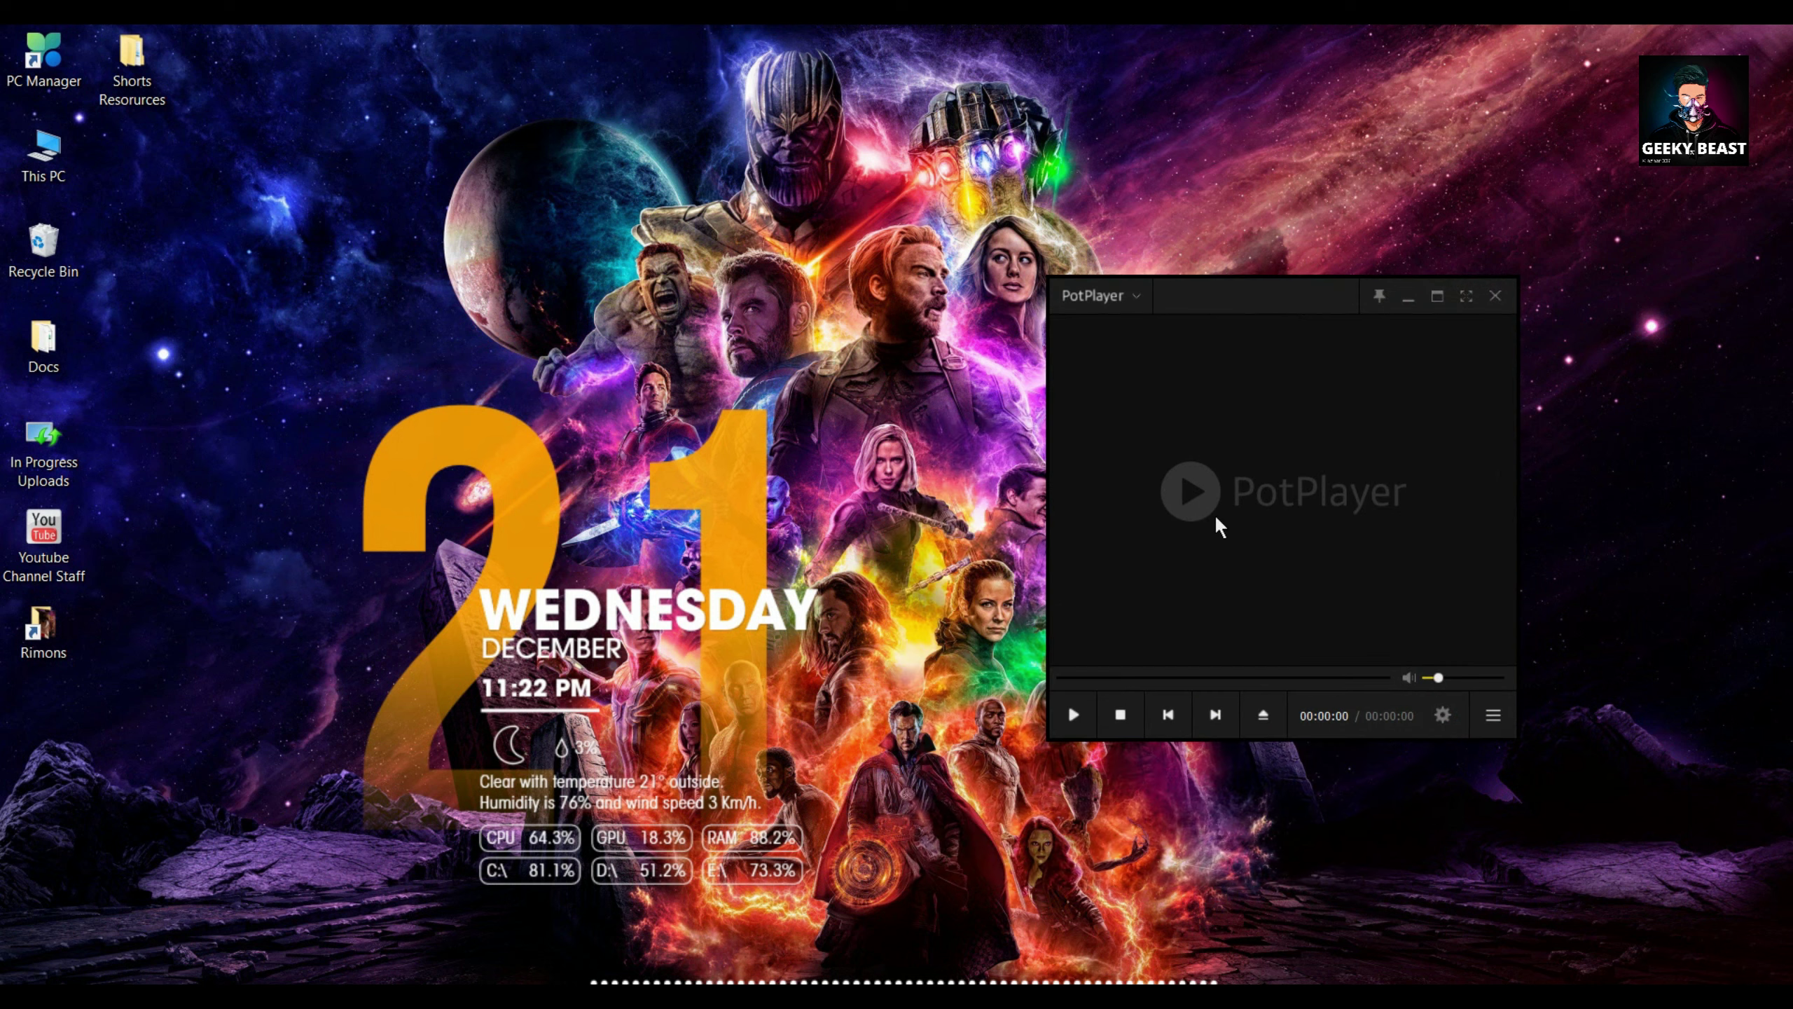
{"action": "left_click_drag", "start_coordinate": [1216, 517], "coordinate": [1256, 466]}
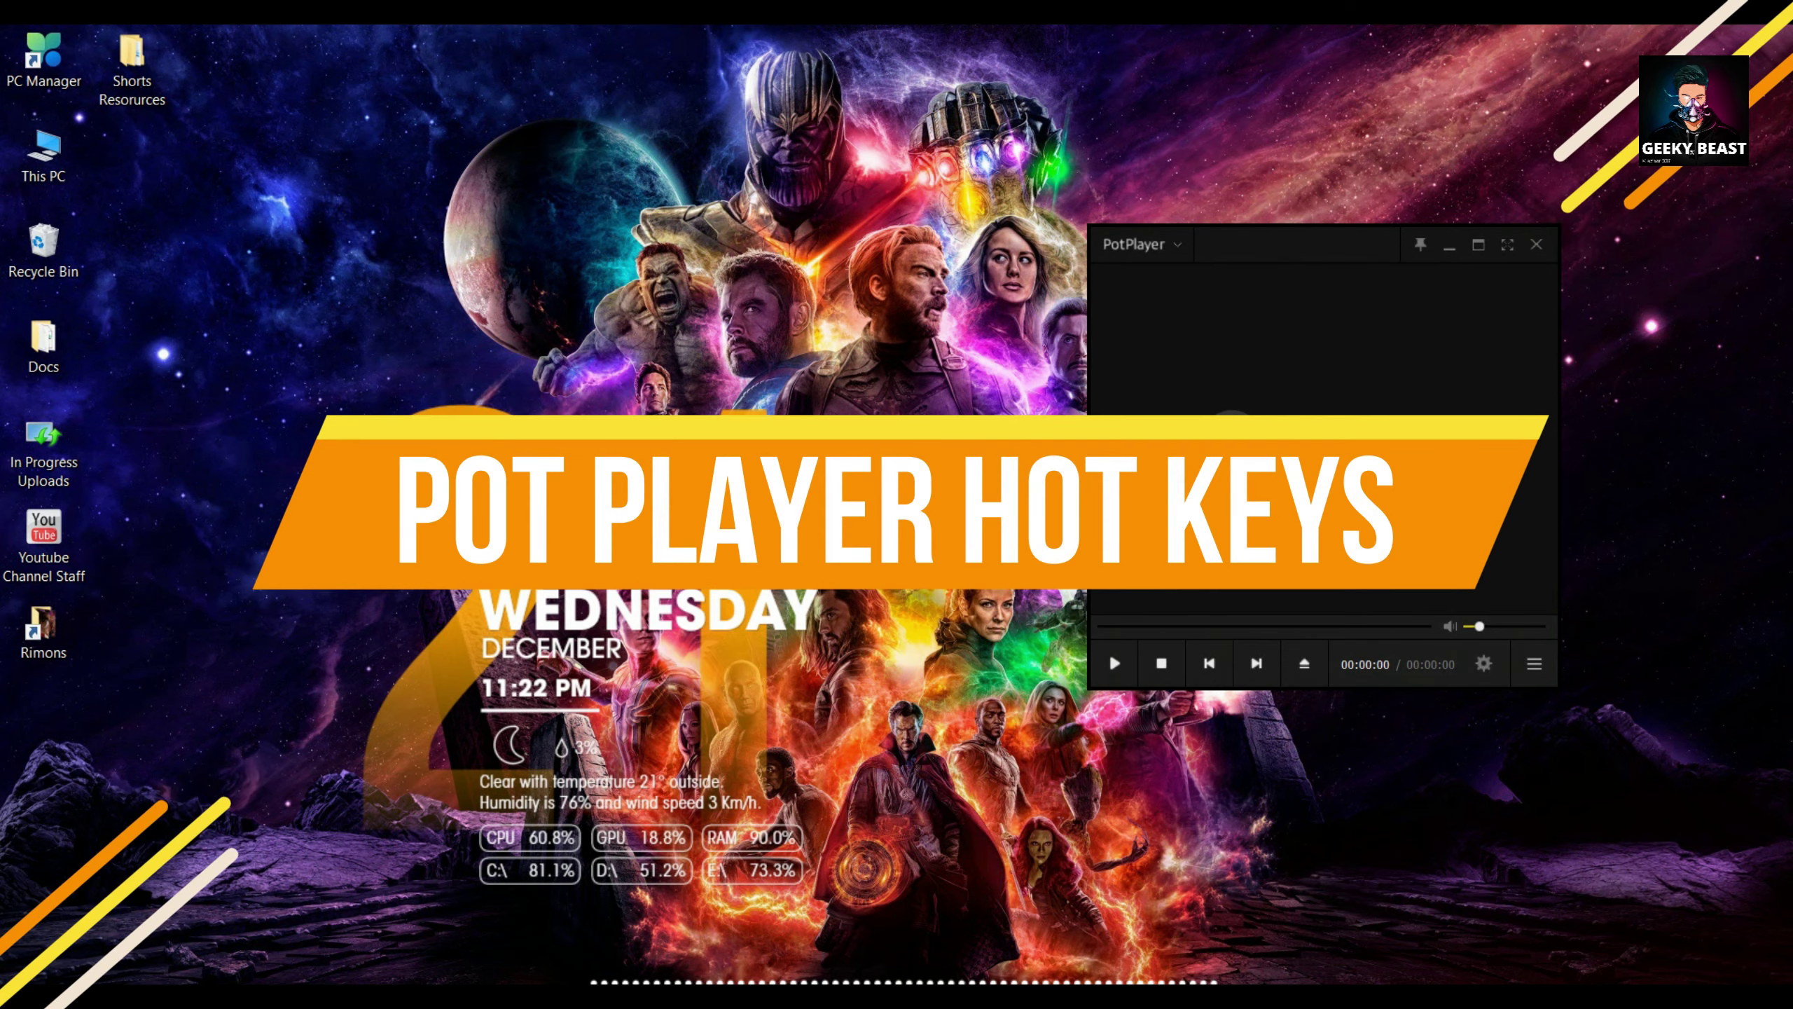
{"action": "key", "text": "super"}
{"action": "left_click", "coordinate": [897, 187]}
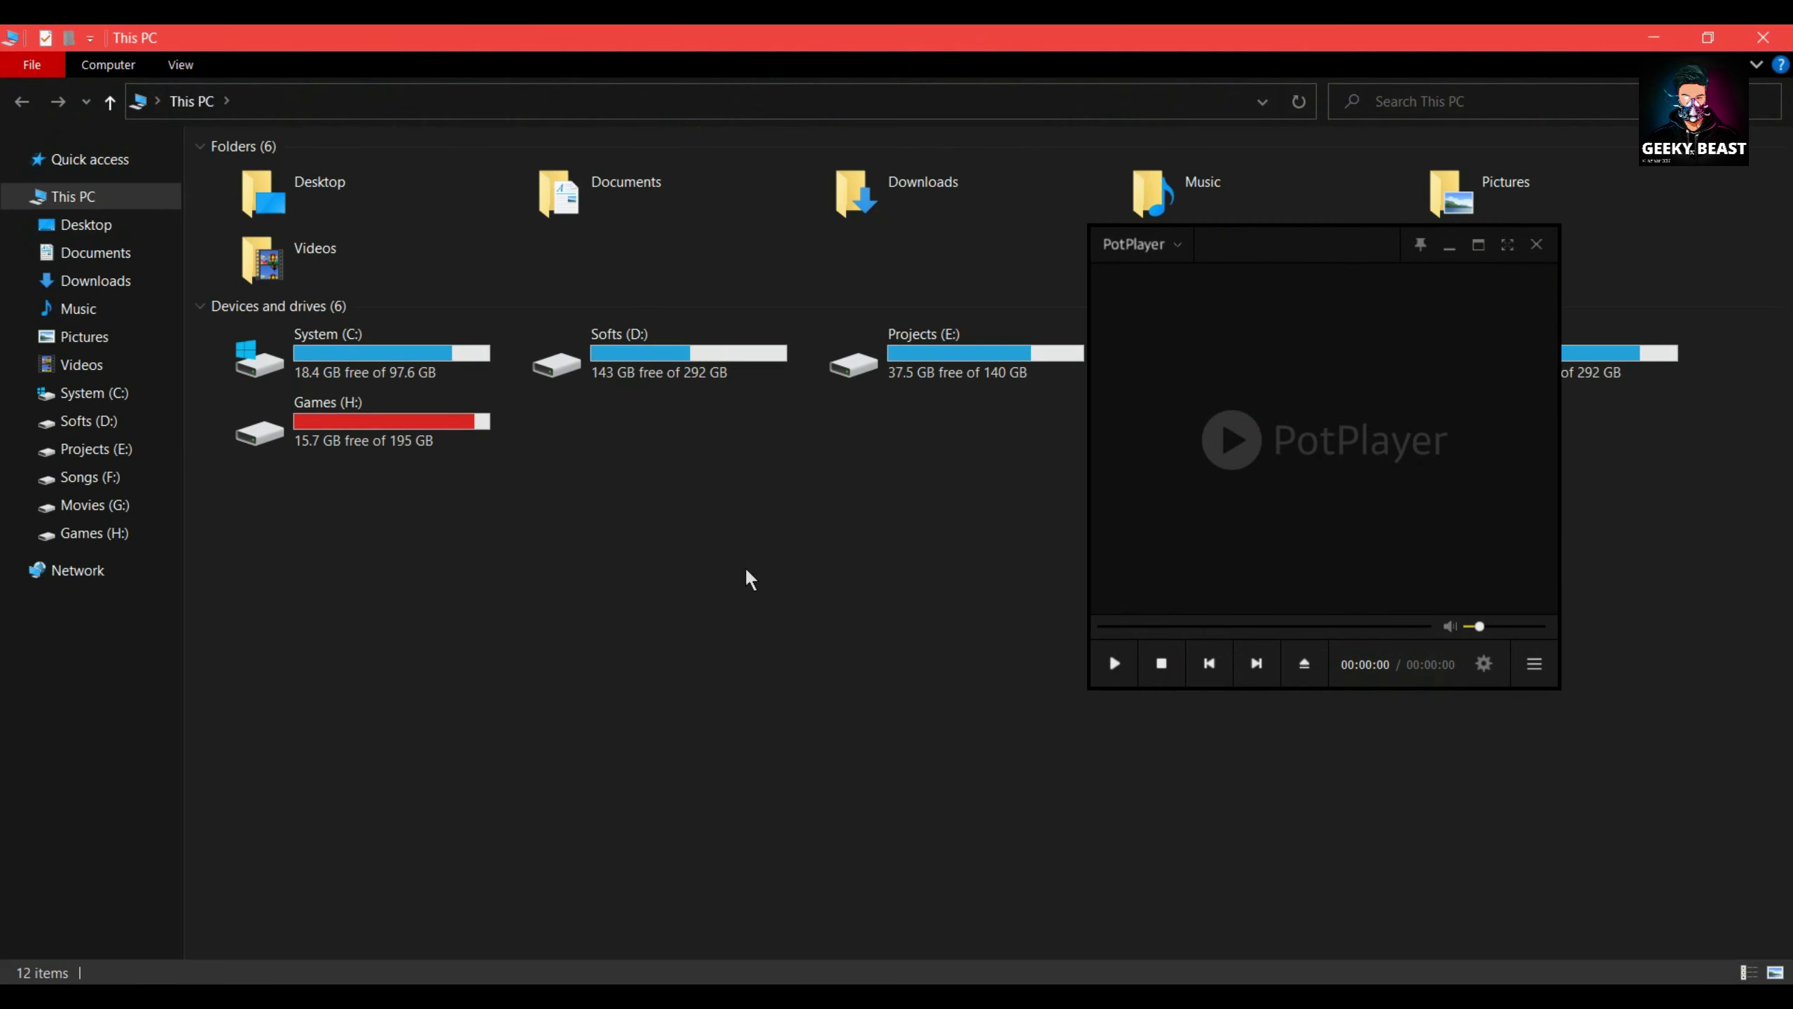
{"action": "left_click", "coordinate": [165, 279]}
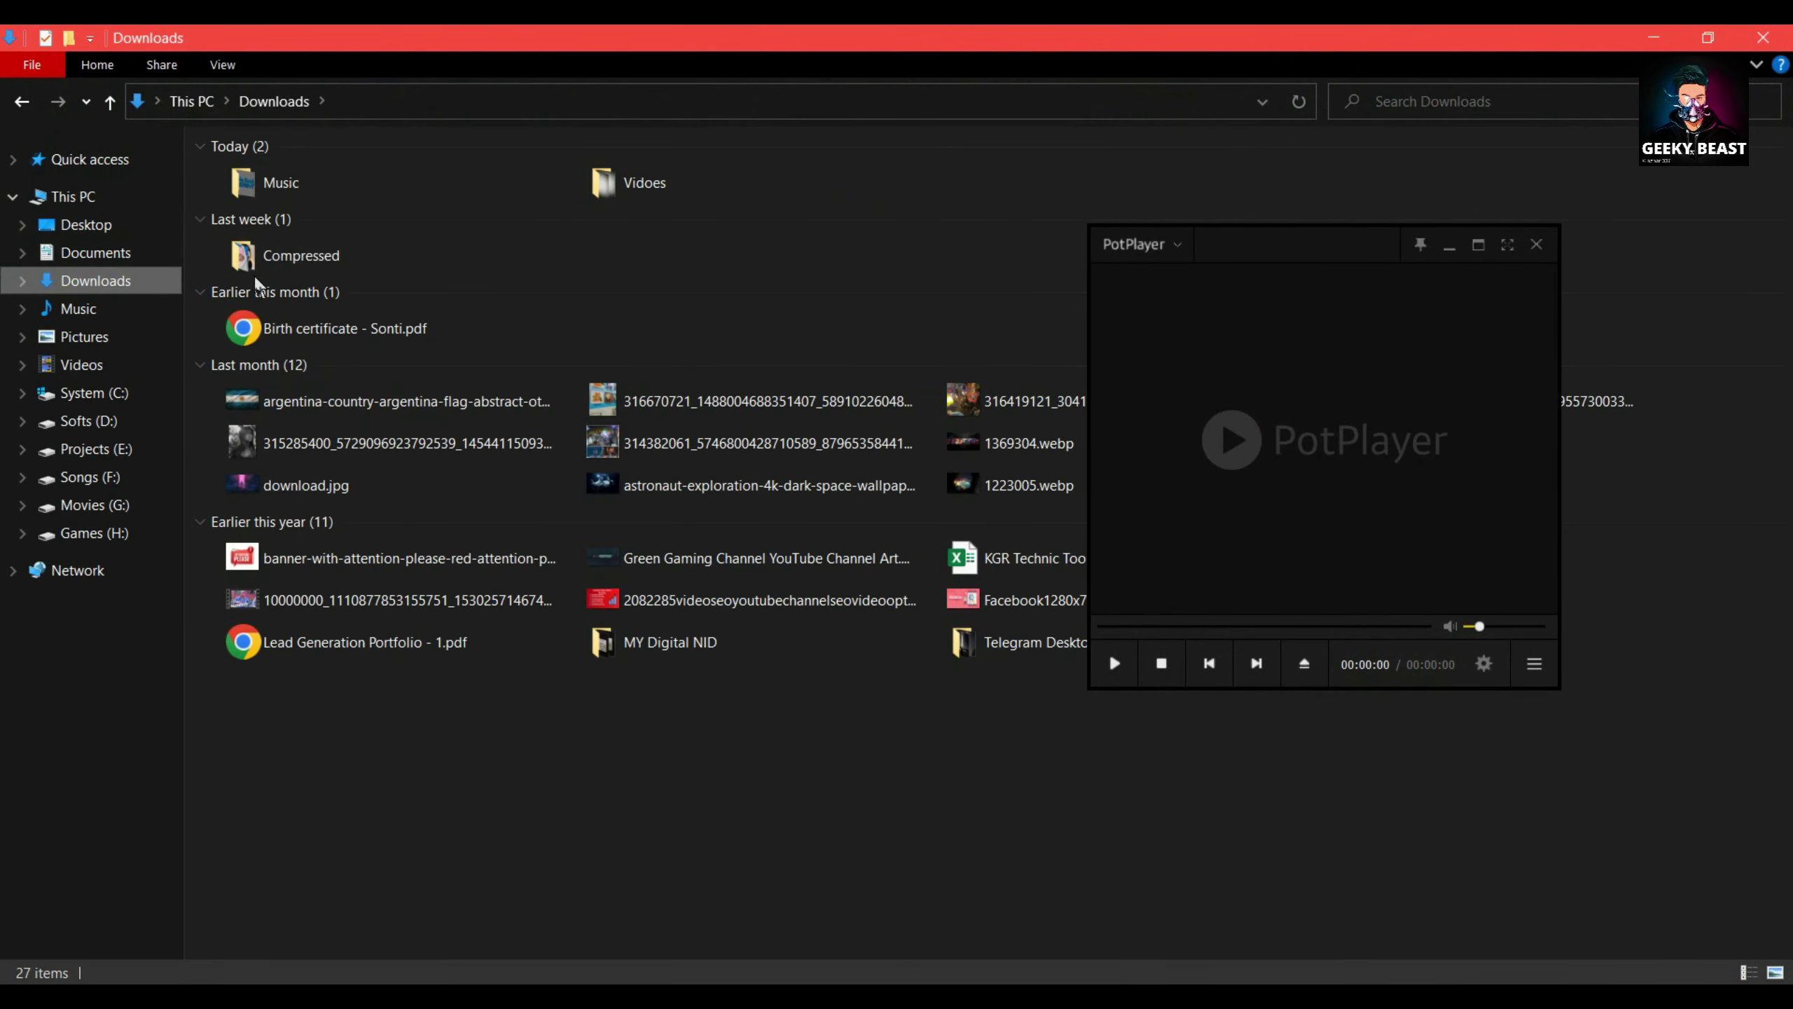
{"action": "double_click", "coordinate": [300, 193]}
{"action": "left_click_drag", "start_coordinate": [262, 219], "coordinate": [1255, 414]}
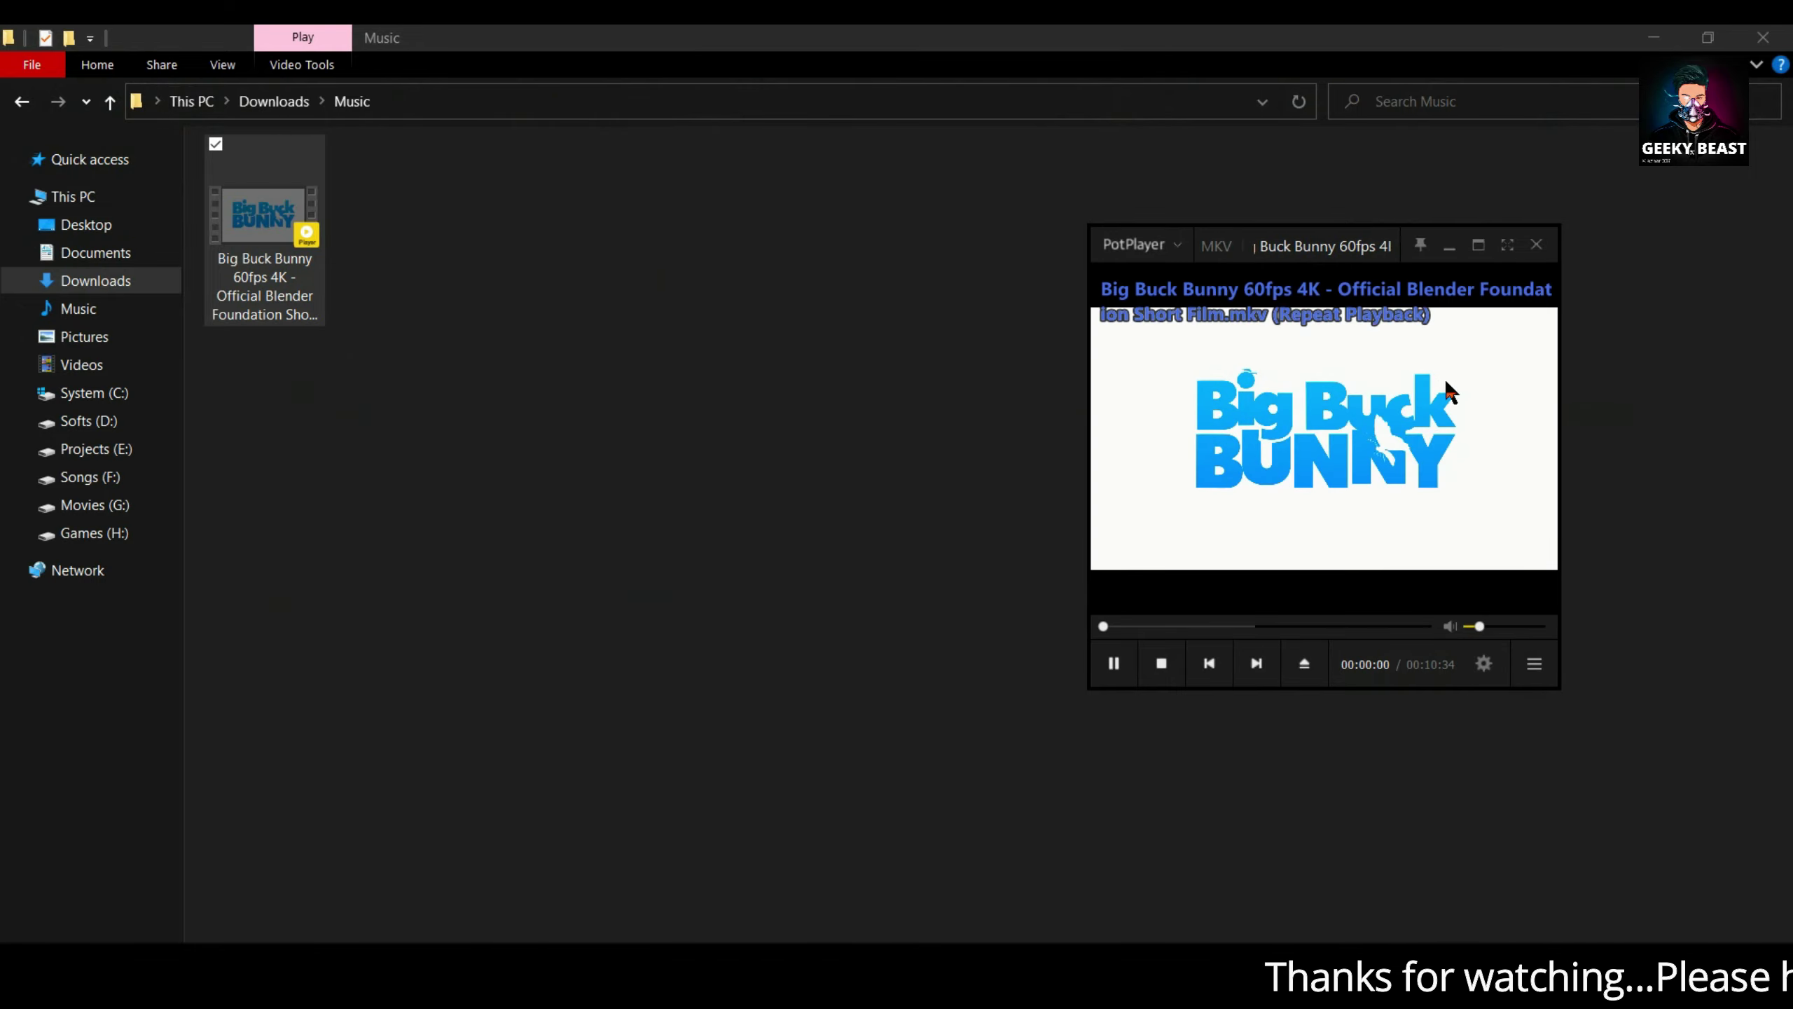
Move the player window aside, close the Music folder window and show the Big Buck Bunny video in fullscreen
{"action": "left_click_drag", "start_coordinate": [1445, 379], "coordinate": [1261, 379]}
{"action": "left_click", "coordinate": [1763, 37]}
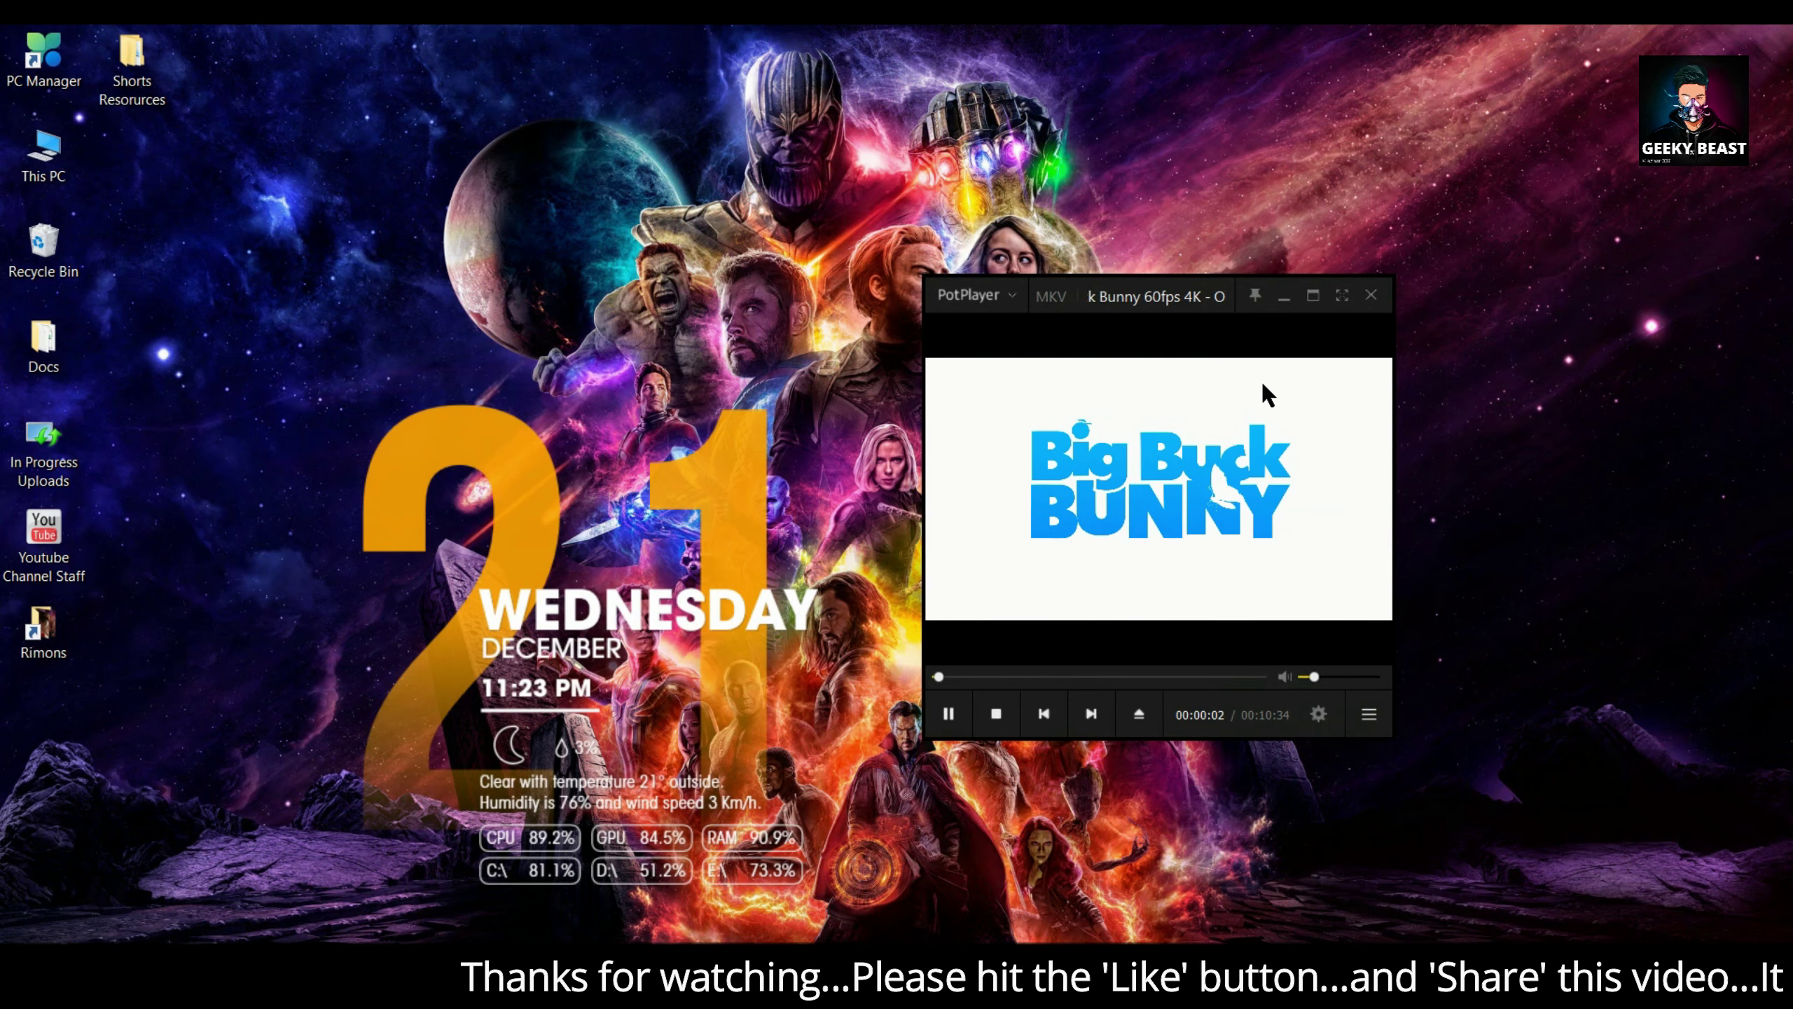
{"action": "double_click", "coordinate": [1263, 382]}
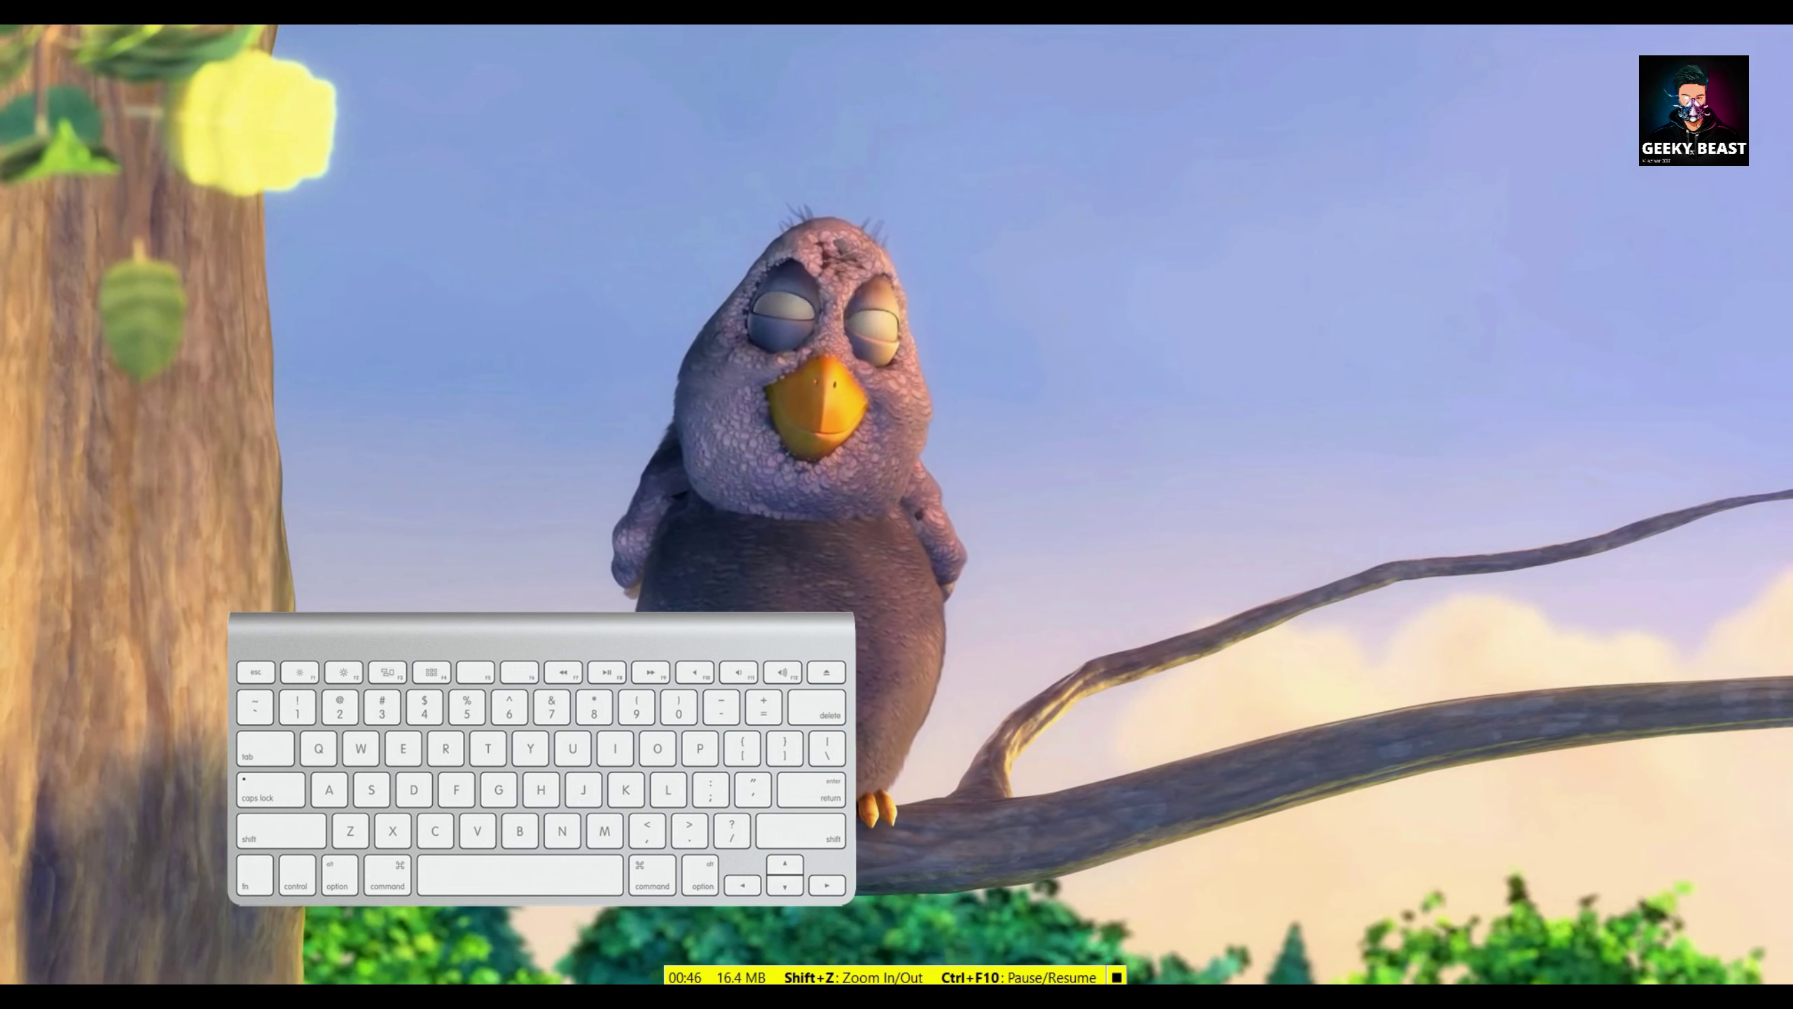
Try the playback speed hot keys on the video: speed up, slow down, reset to normal speed, and speed up again
{"action": "key", "text": "c"}
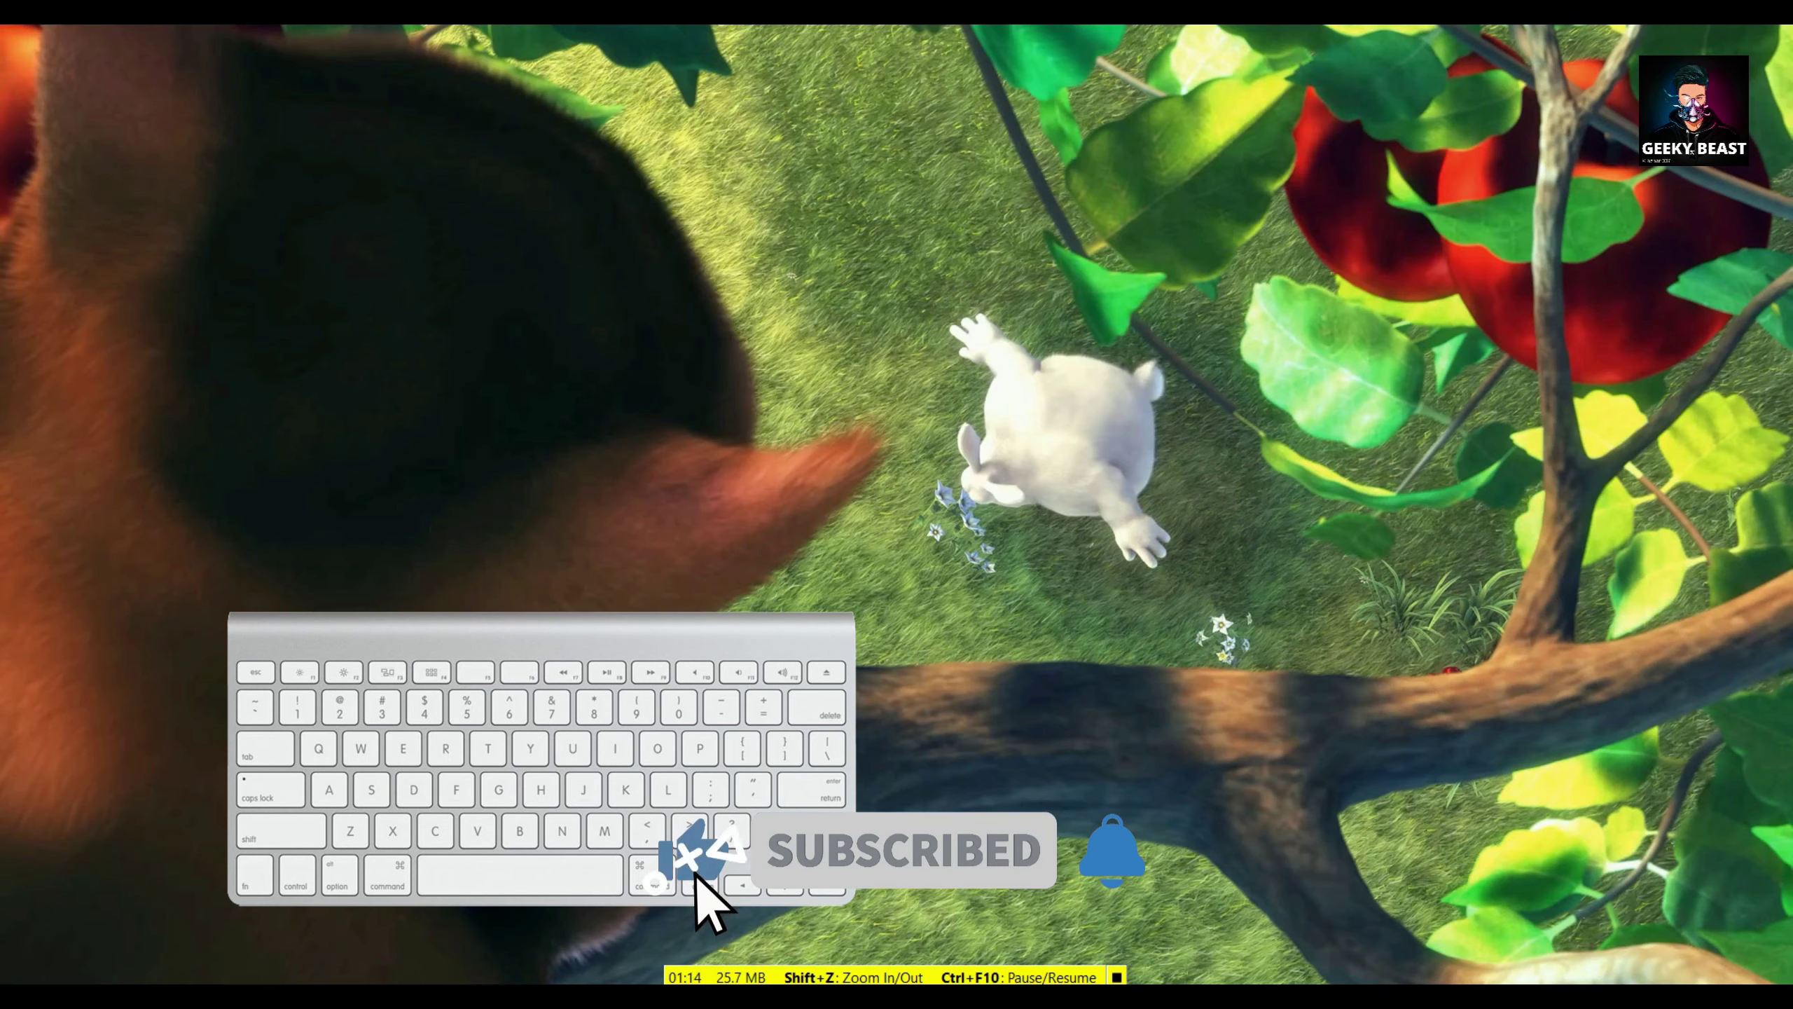
{"action": "key", "text": "x"}
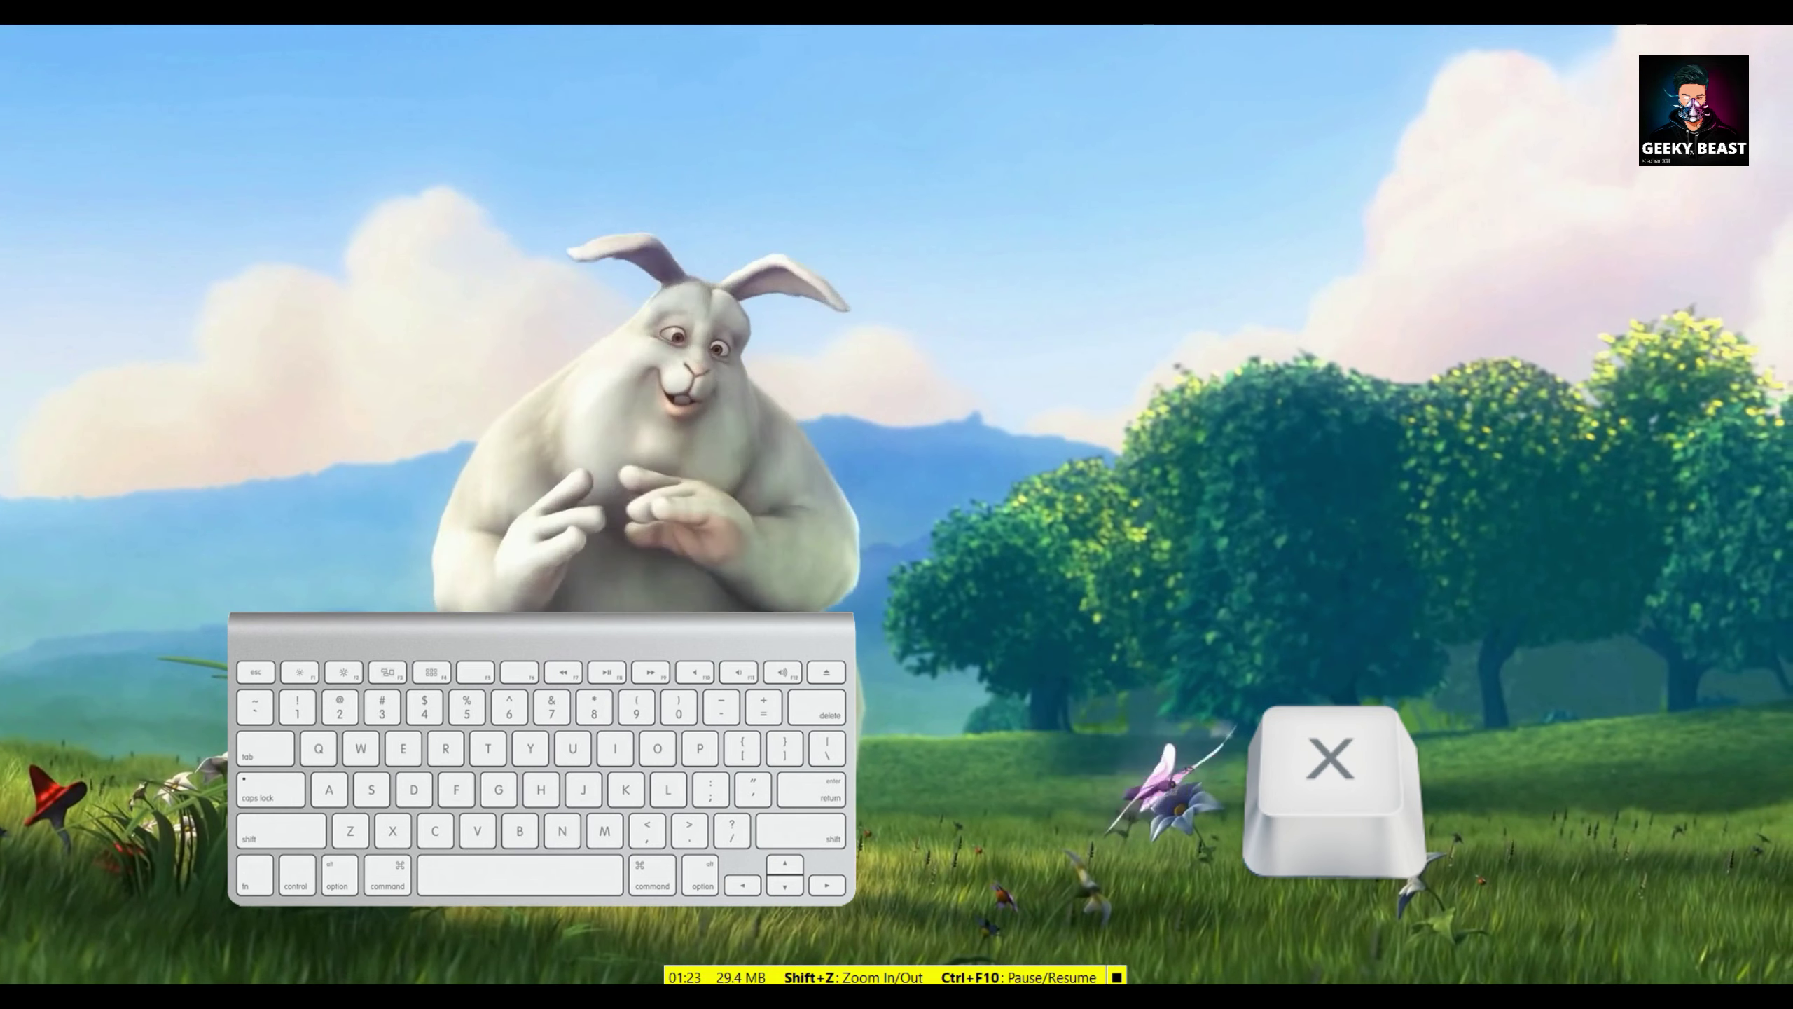
{"action": "key", "text": "z"}
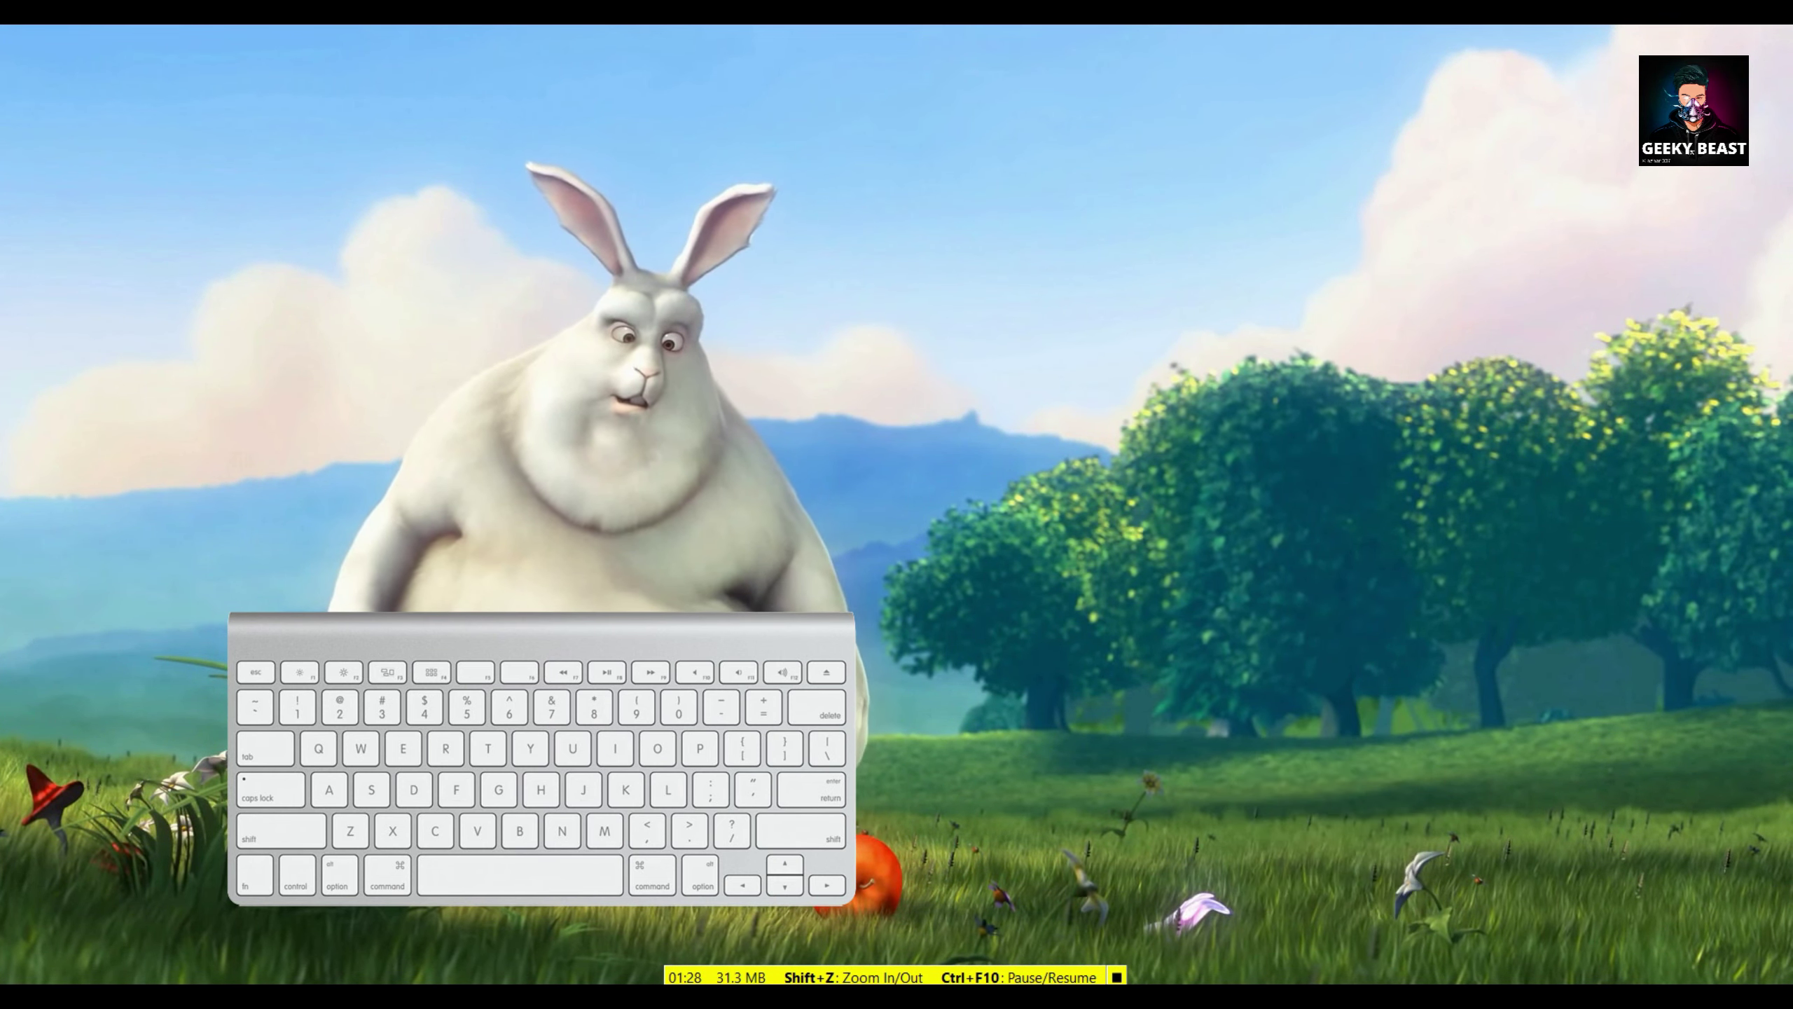
{"action": "key", "text": "c"}
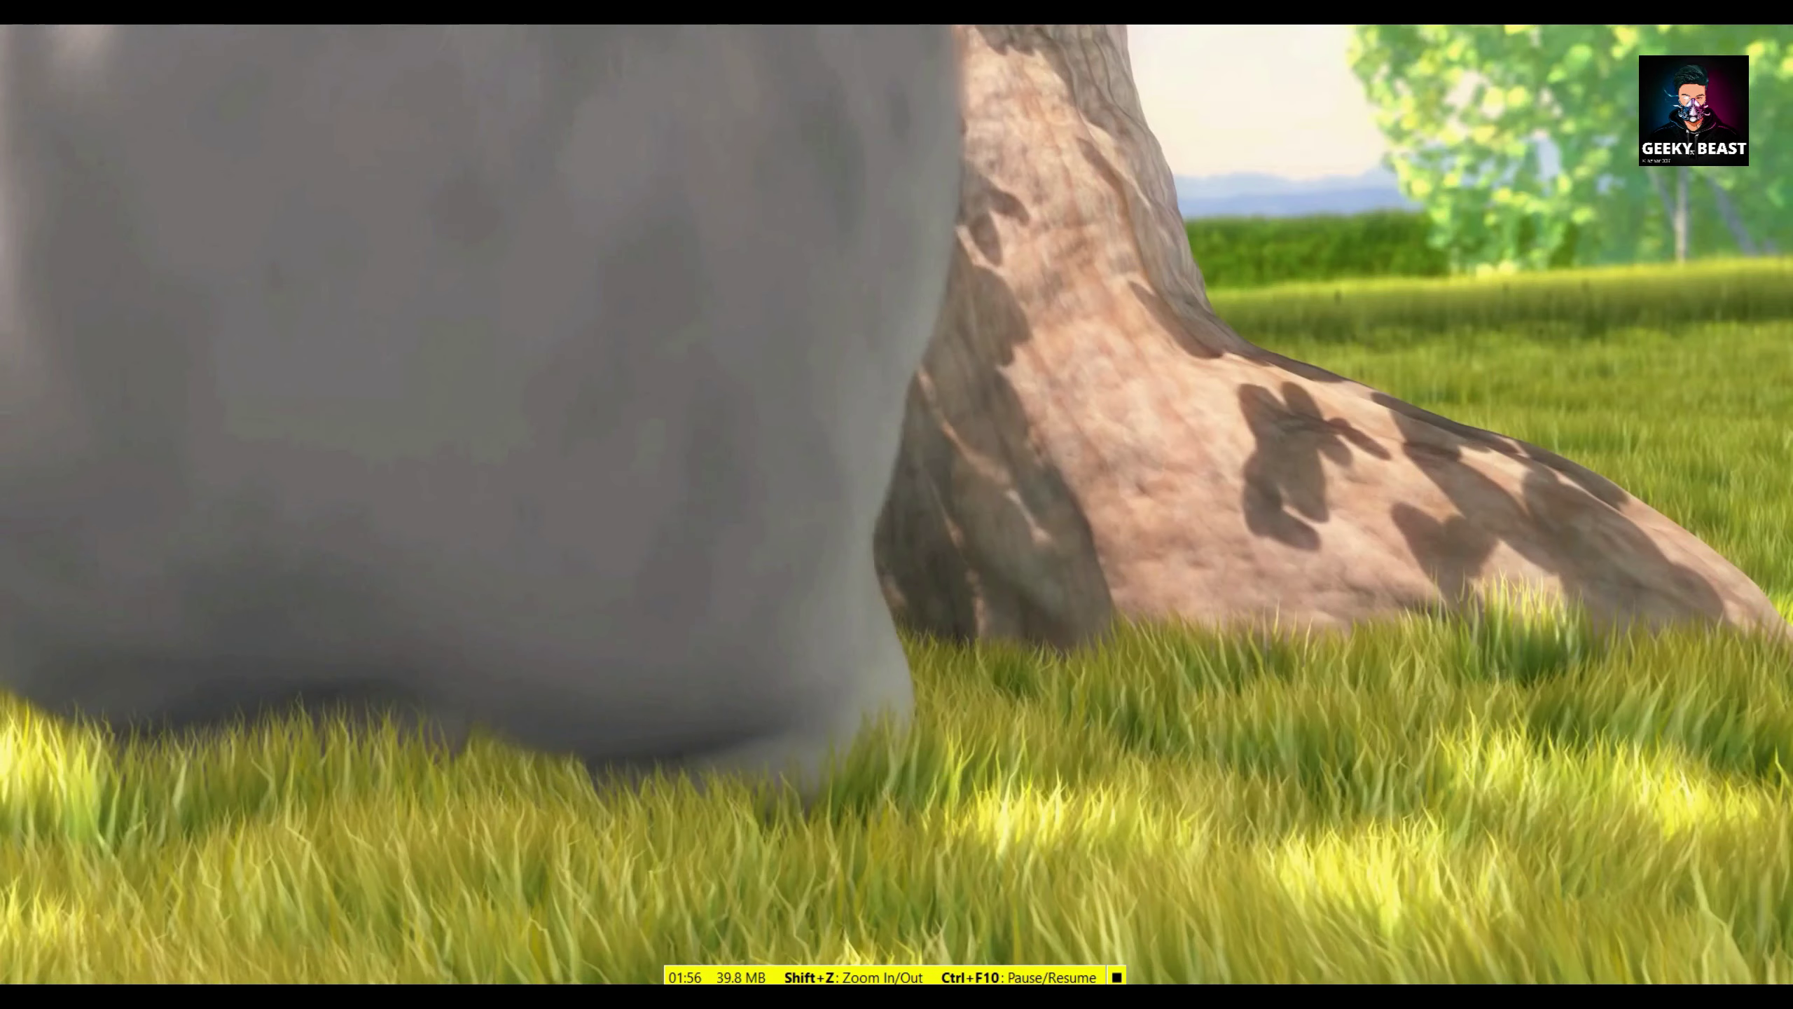
Switch the player window between preset sizes with the hot keys, including 0.5X and 1.5X
{"action": "key", "text": "alt+1"}
{"action": "key", "text": "alt+3"}
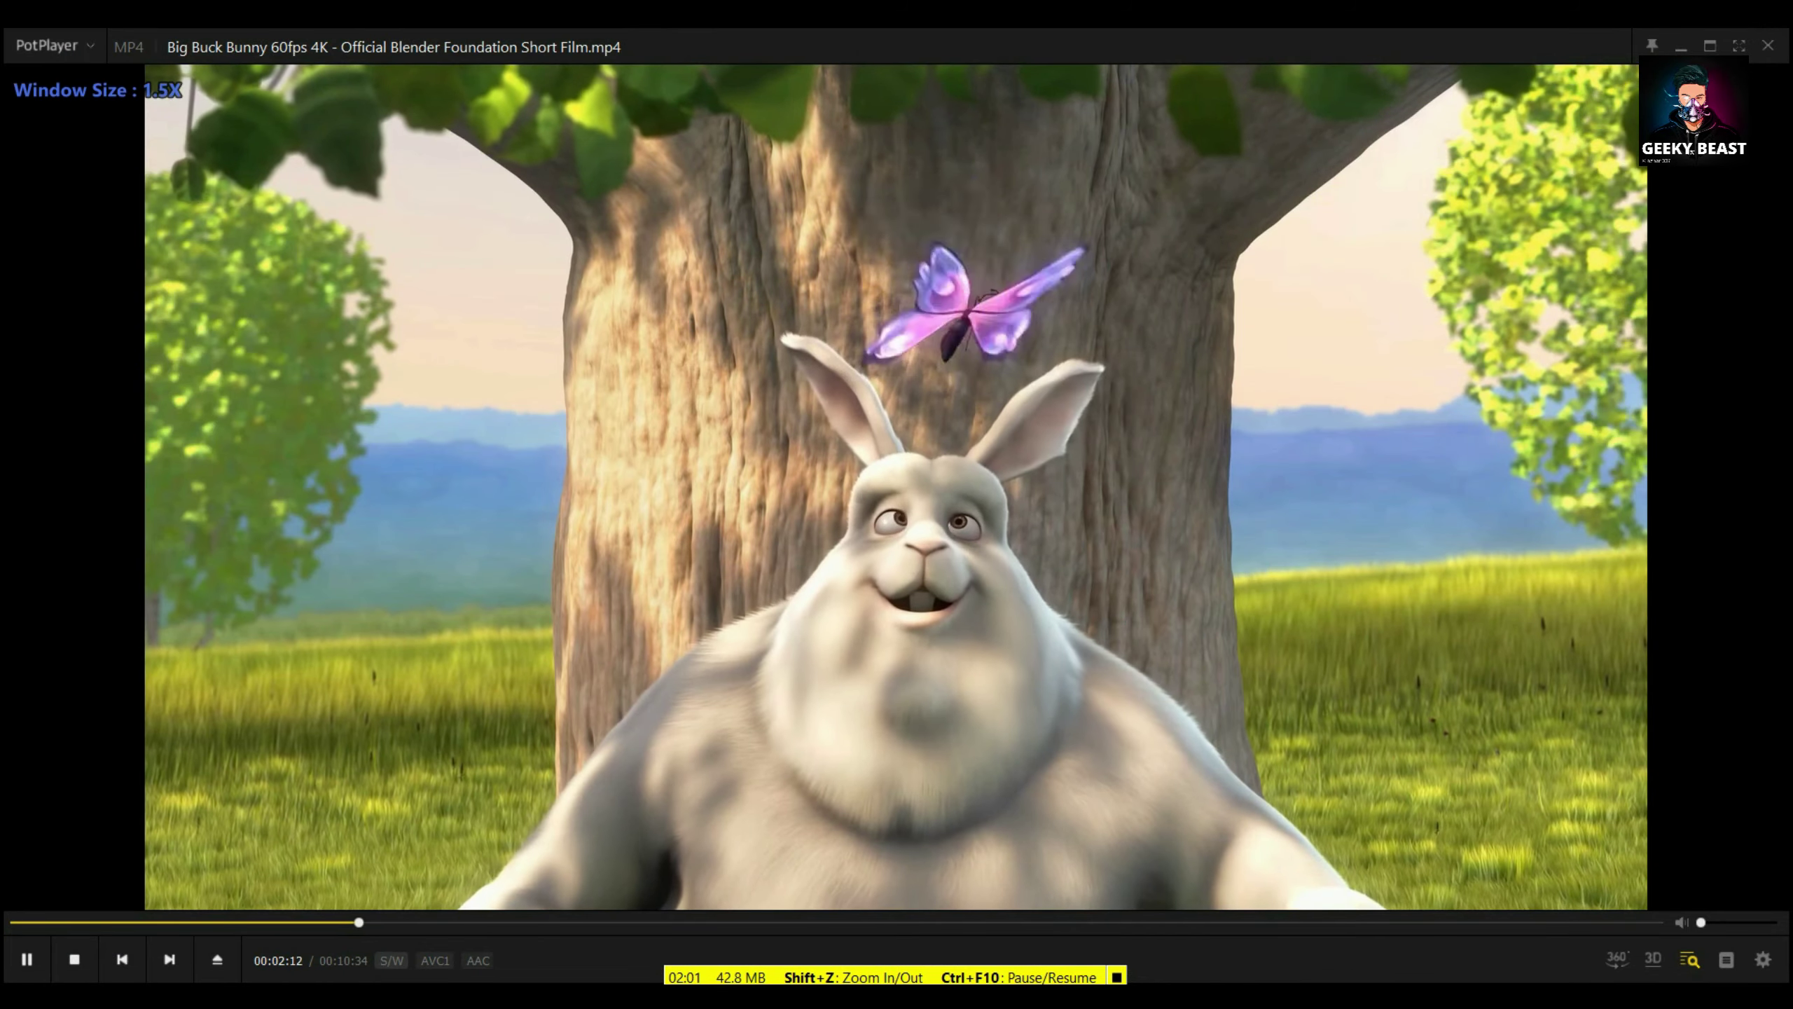
{"action": "key", "text": "5"}
{"action": "key", "text": "alt+1"}
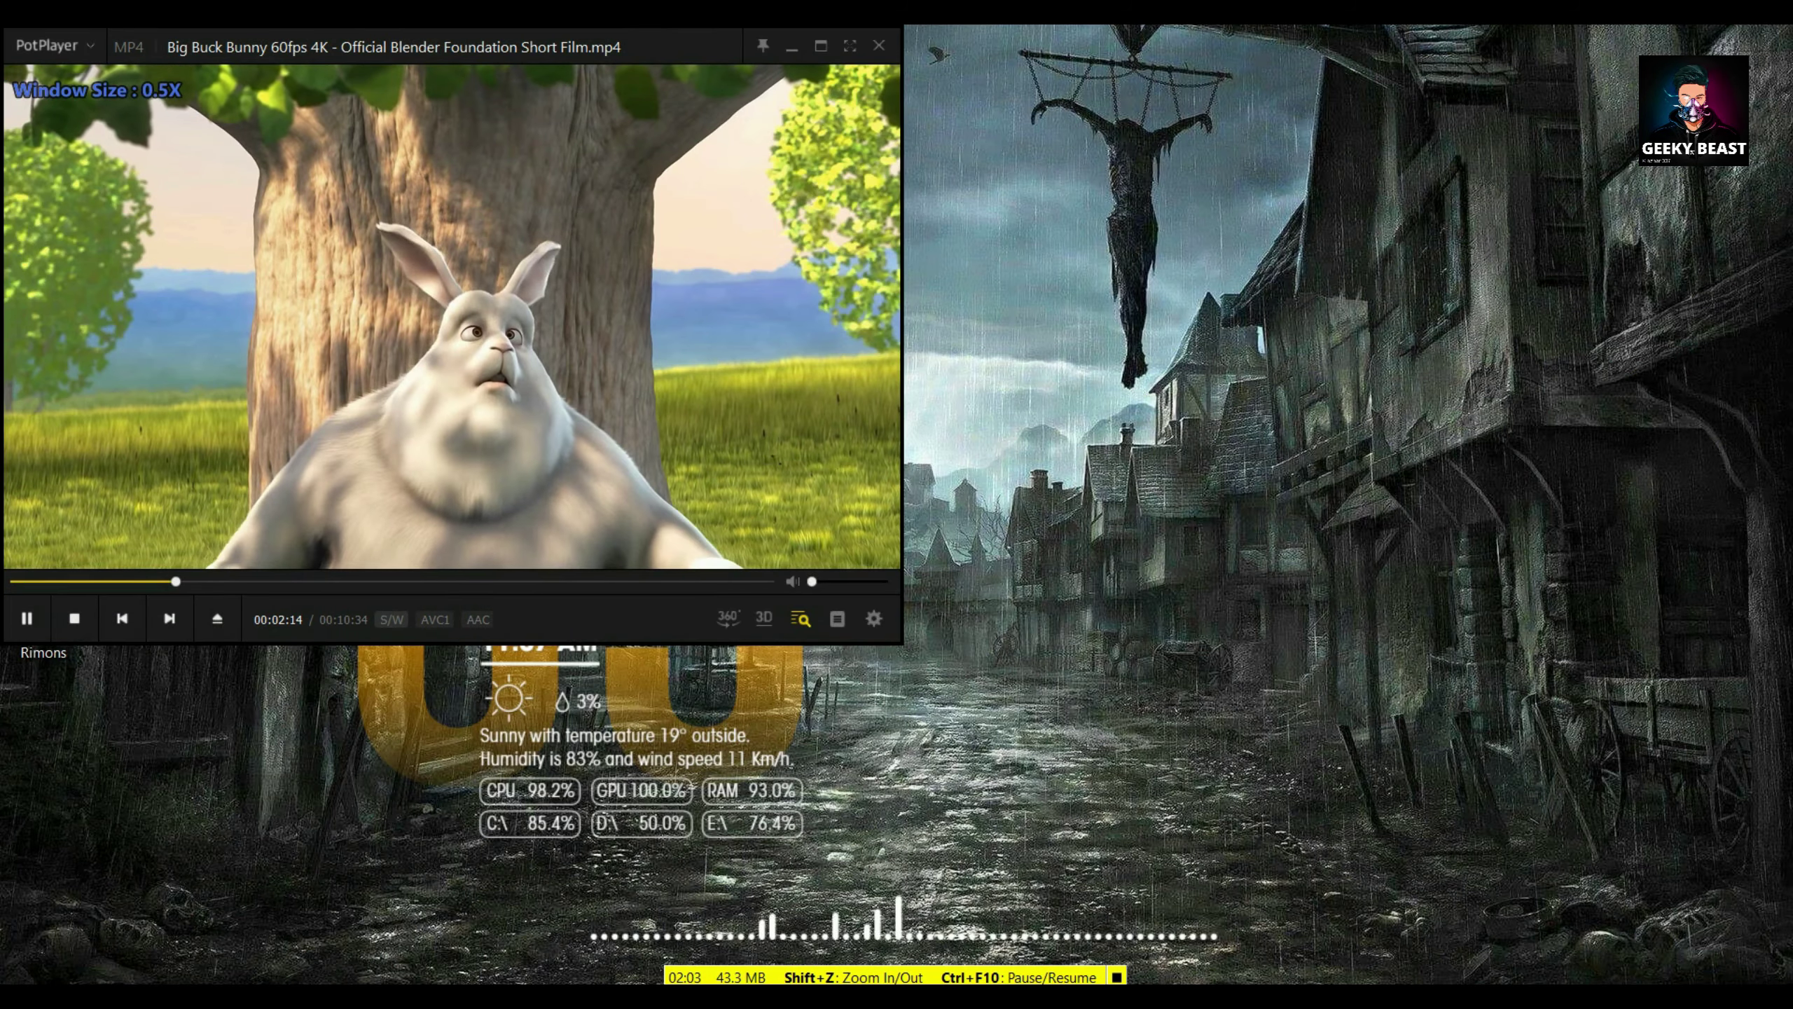
{"action": "key", "text": "5"}
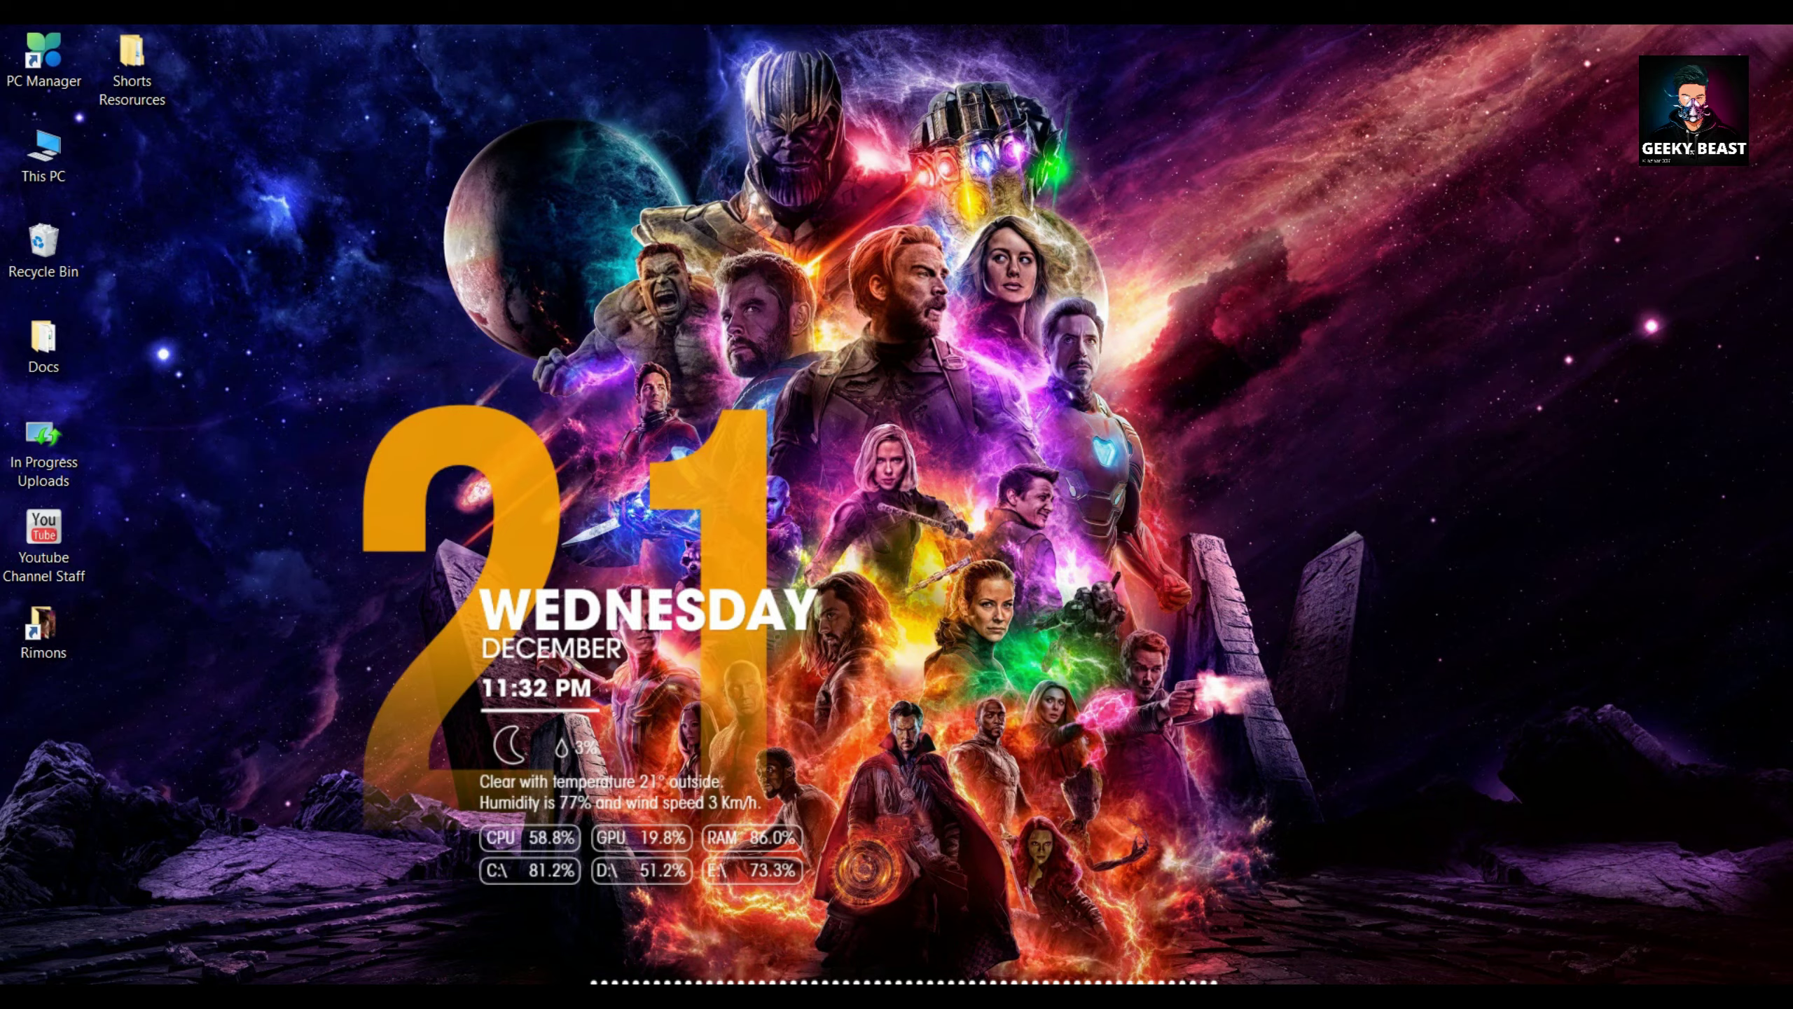
Open Zoolander 2 (2016) 1080p BluRay.mp4 from the Movies (G:) drive, toggle fullscreen and skip forward in the film
{"action": "key", "text": "super"}
{"action": "left_click", "coordinate": [901, 182]}
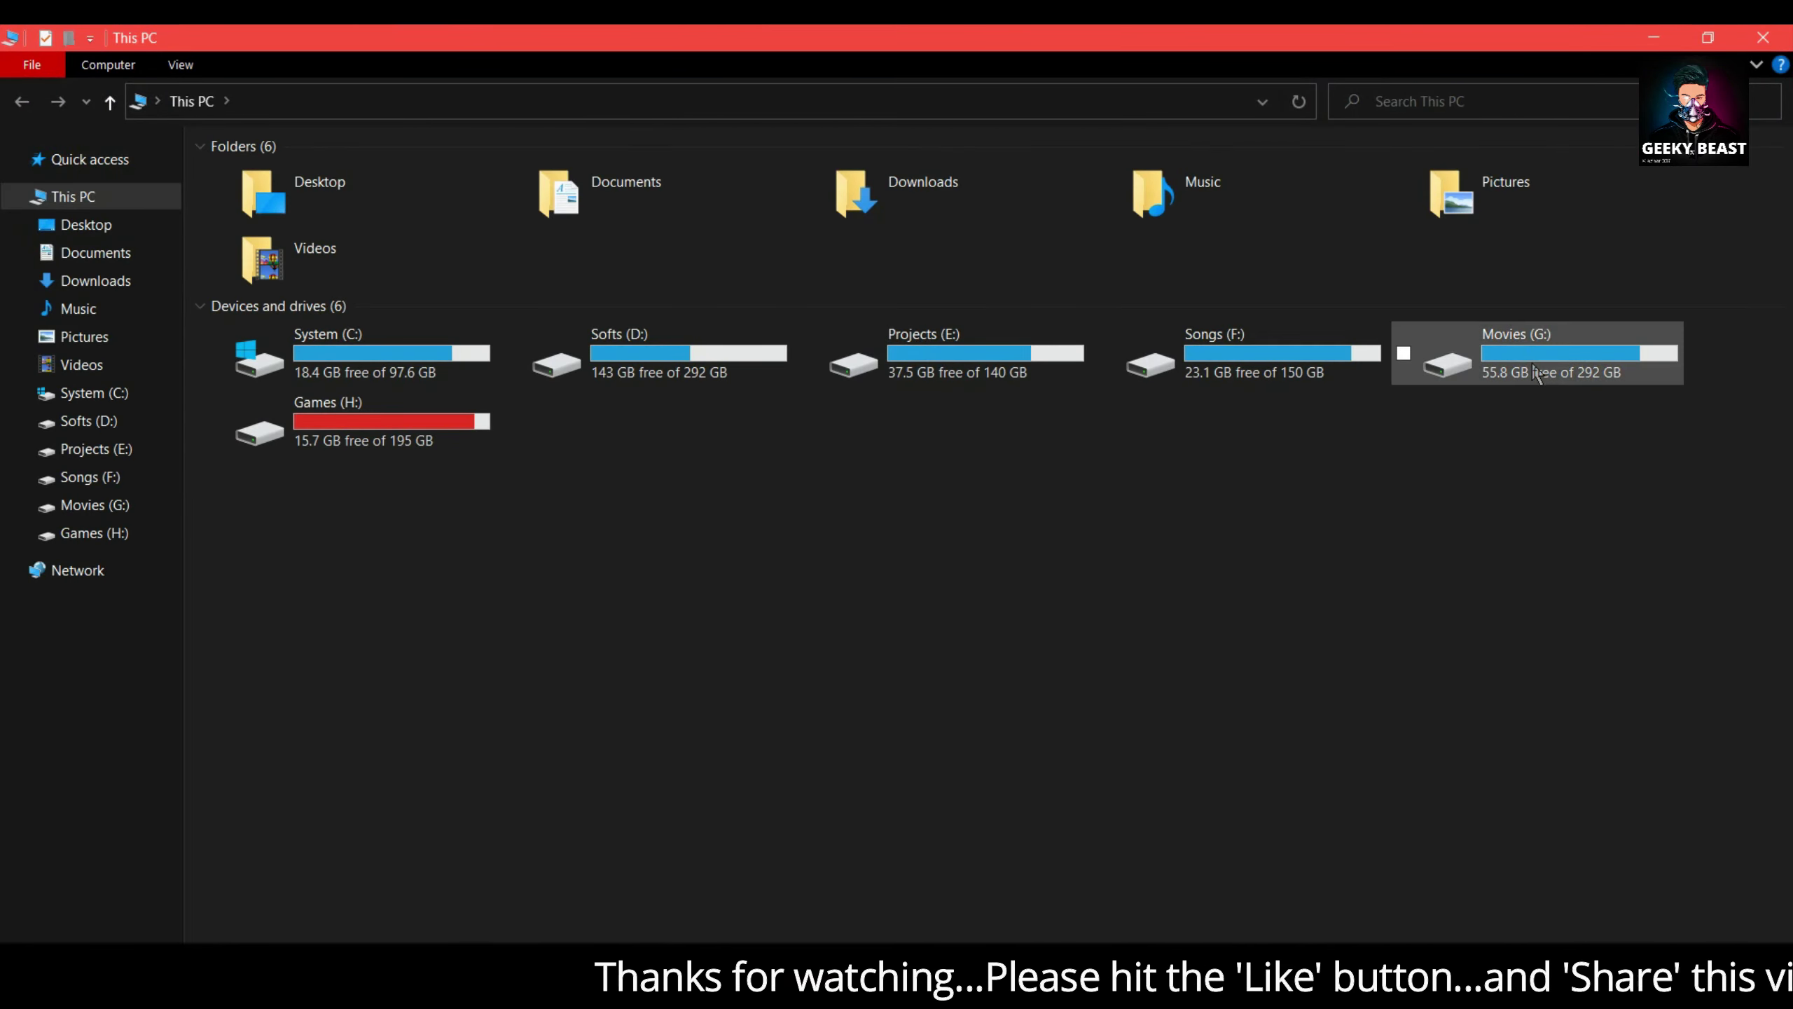
{"action": "double_click", "coordinate": [1536, 374]}
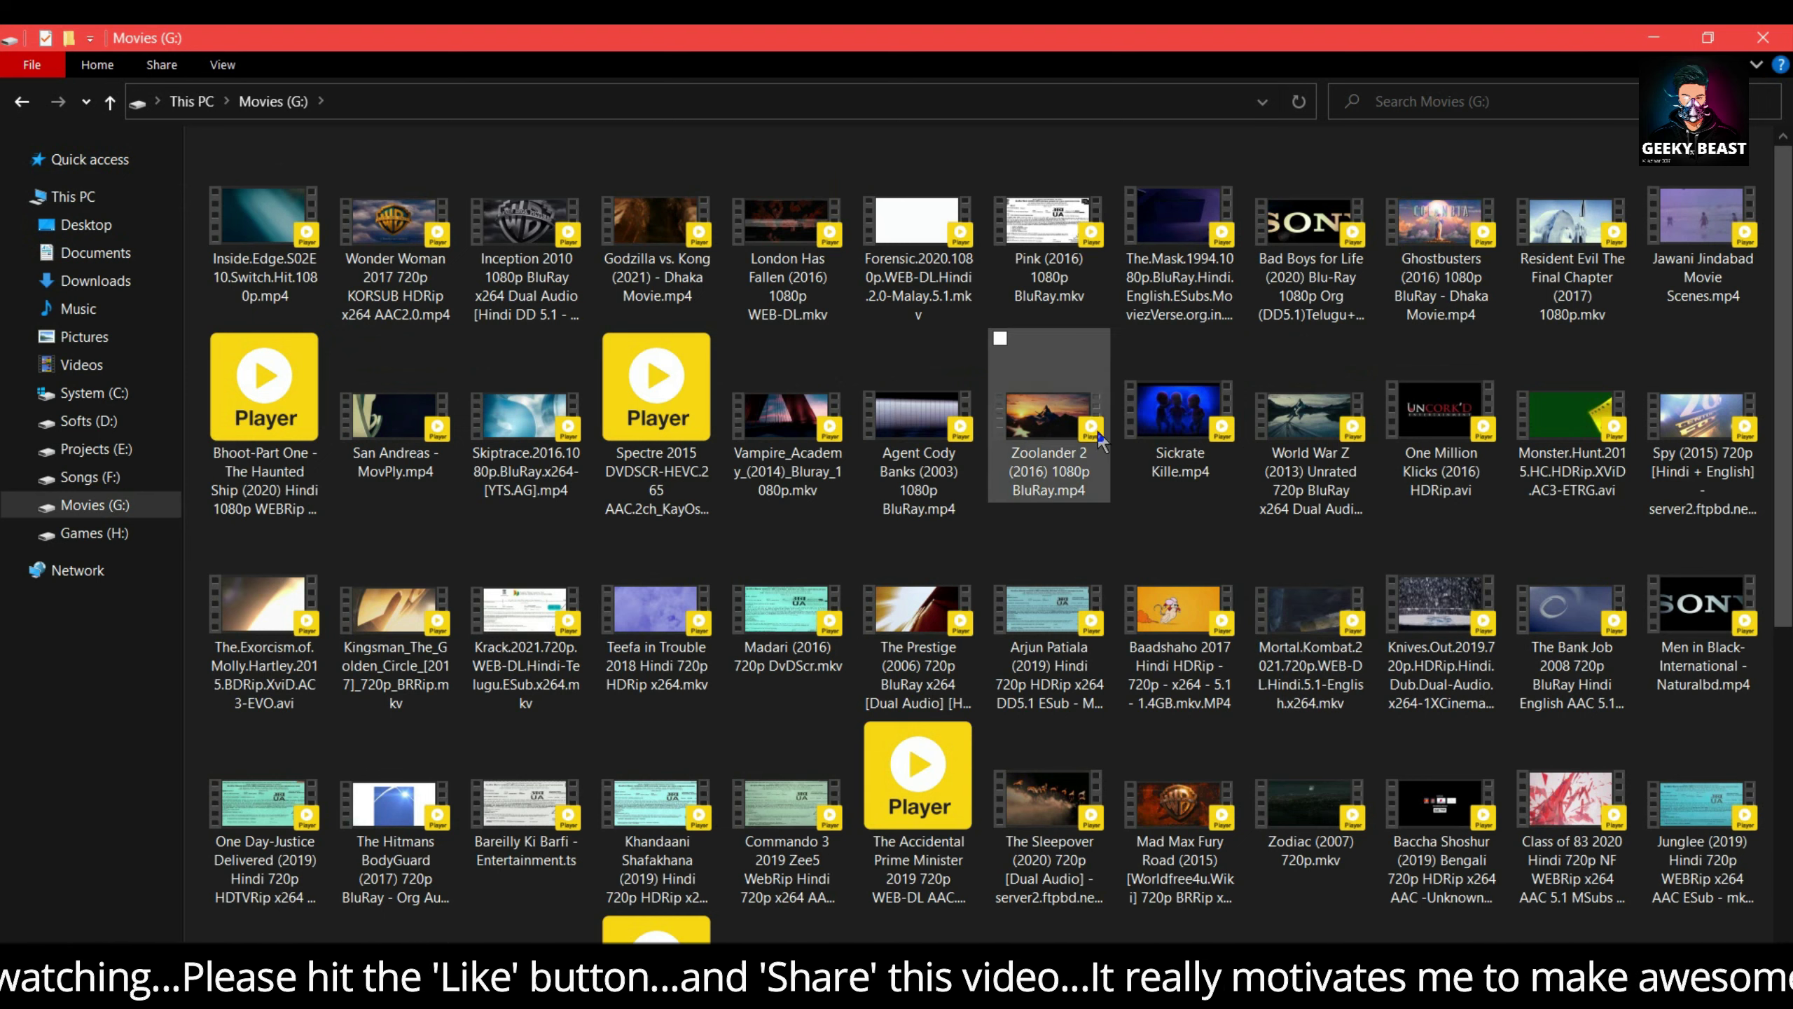
{"action": "left_click", "coordinate": [1098, 439]}
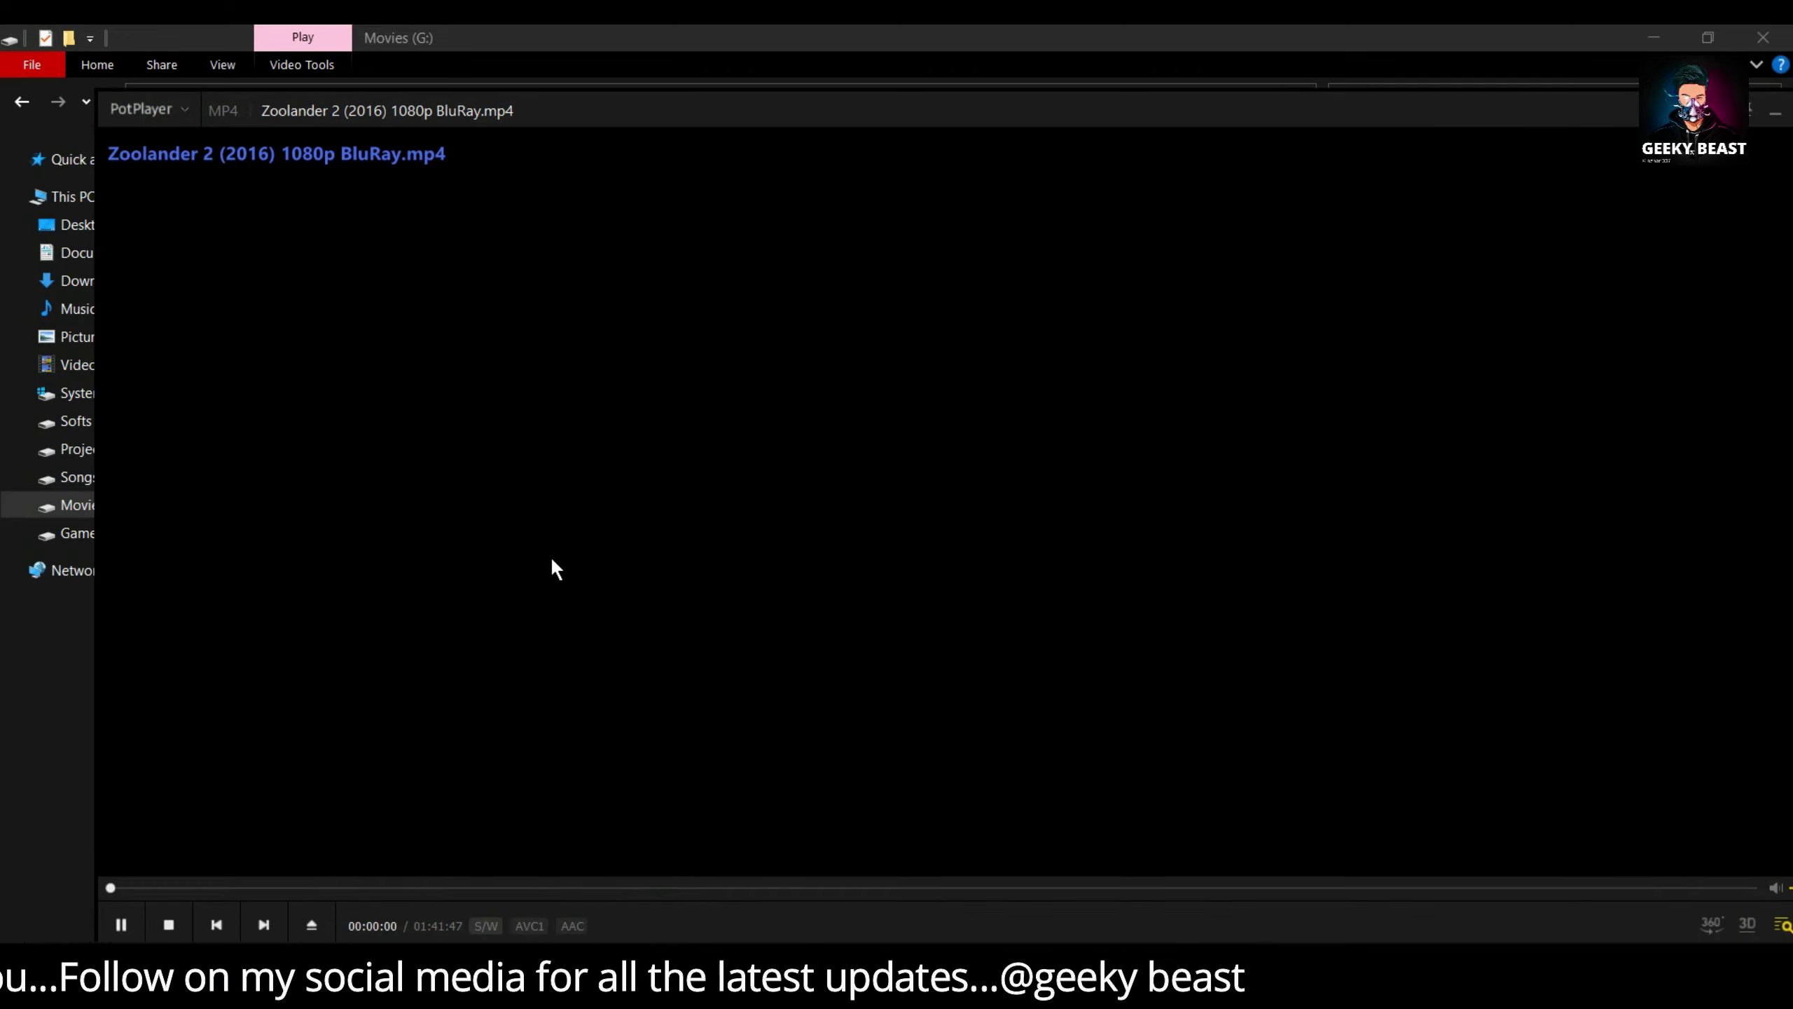
{"action": "double_click", "coordinate": [551, 559]}
{"action": "key", "text": "Right"}
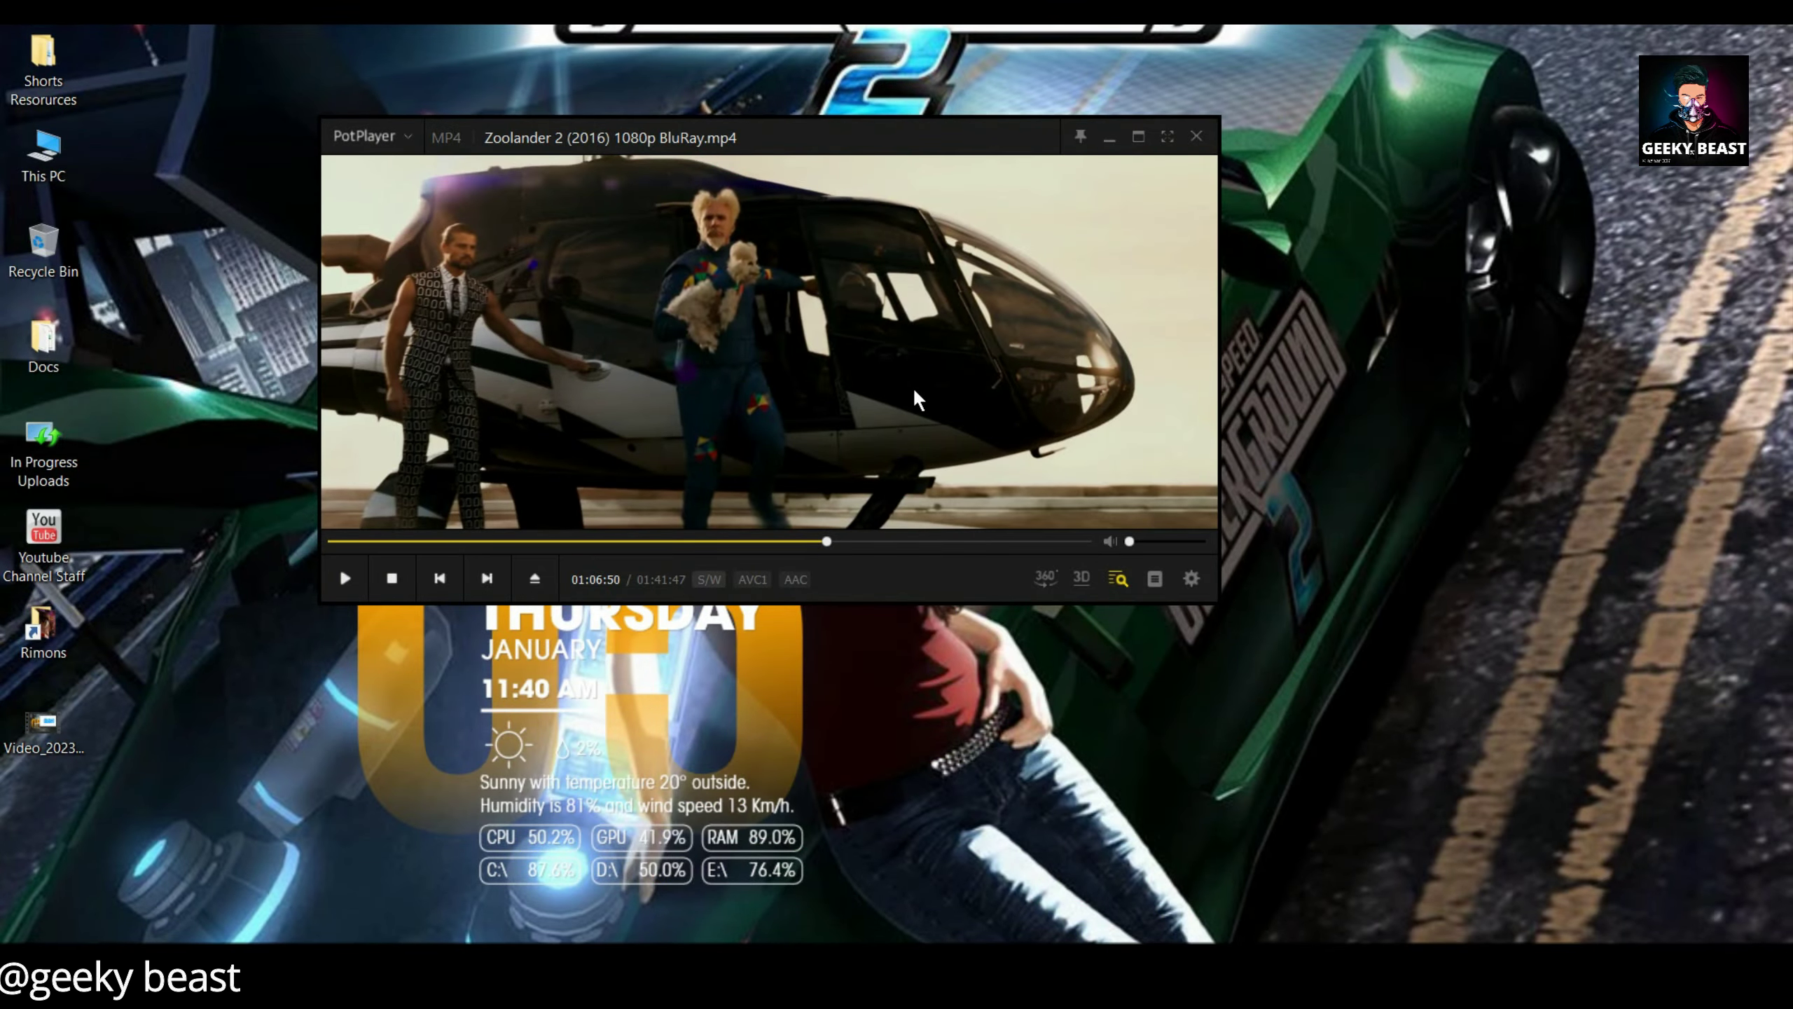
Put the film in fullscreen and cycle through the frame size presets, including Increasing width 2, Increasing Height 2, Default, Zoom 1 and Zoom 2
{"action": "double_click", "coordinate": [914, 387]}
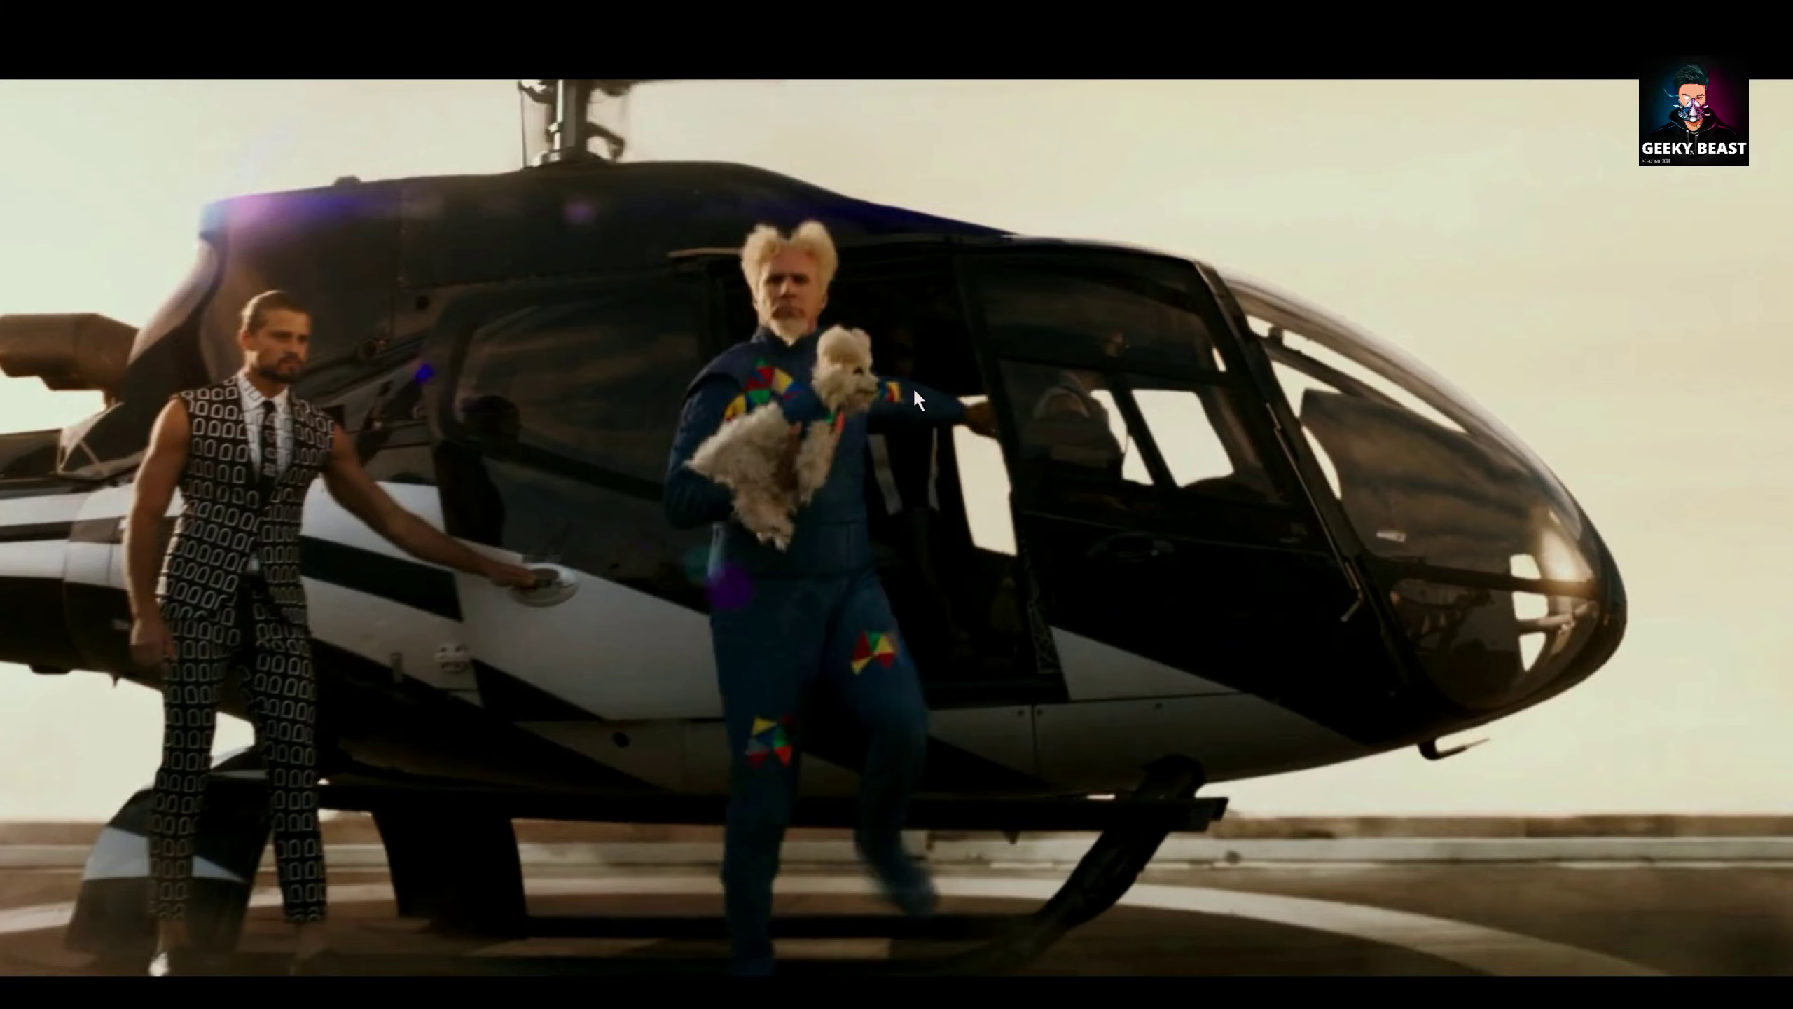
{"action": "key", "text": "KP_Divide"}
{"action": "key", "text": "KP_Divide"}
{"action": "key", "text": "KP_Divide"}
{"action": "key", "text": "KP_Divide"}
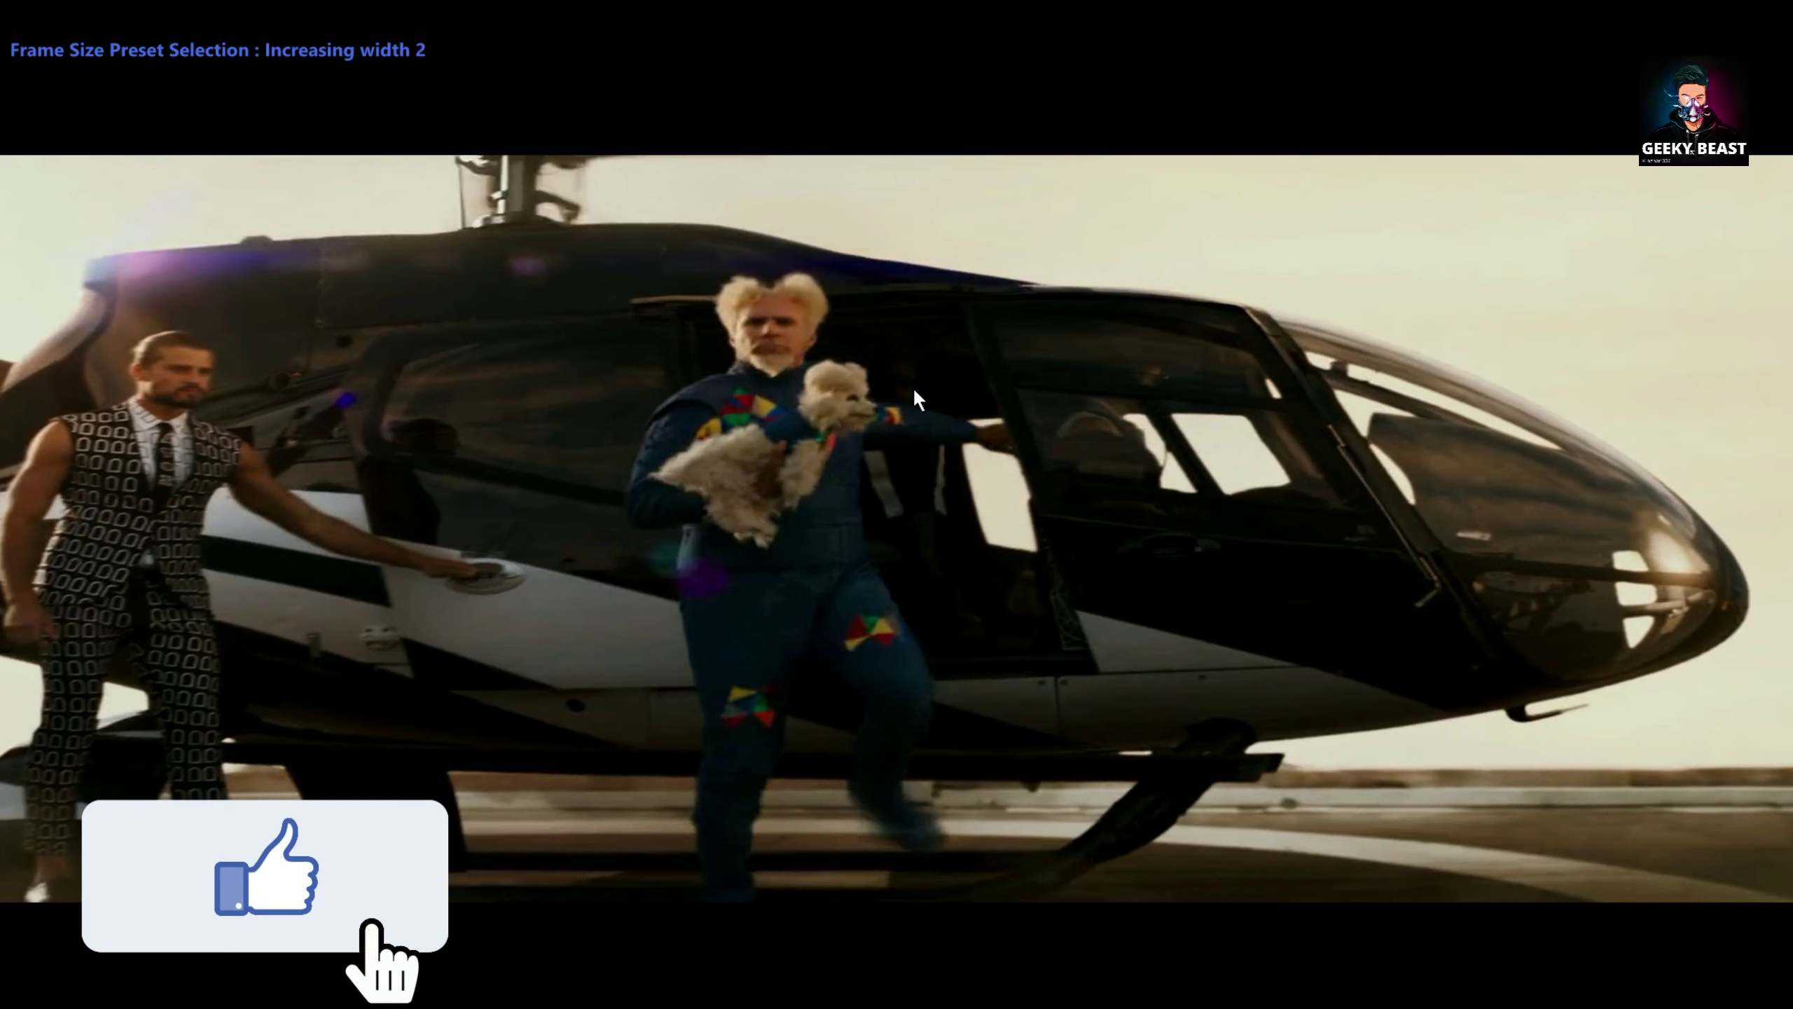
{"action": "key", "text": "KP_Divide"}
{"action": "key", "text": "KP_Divide"}
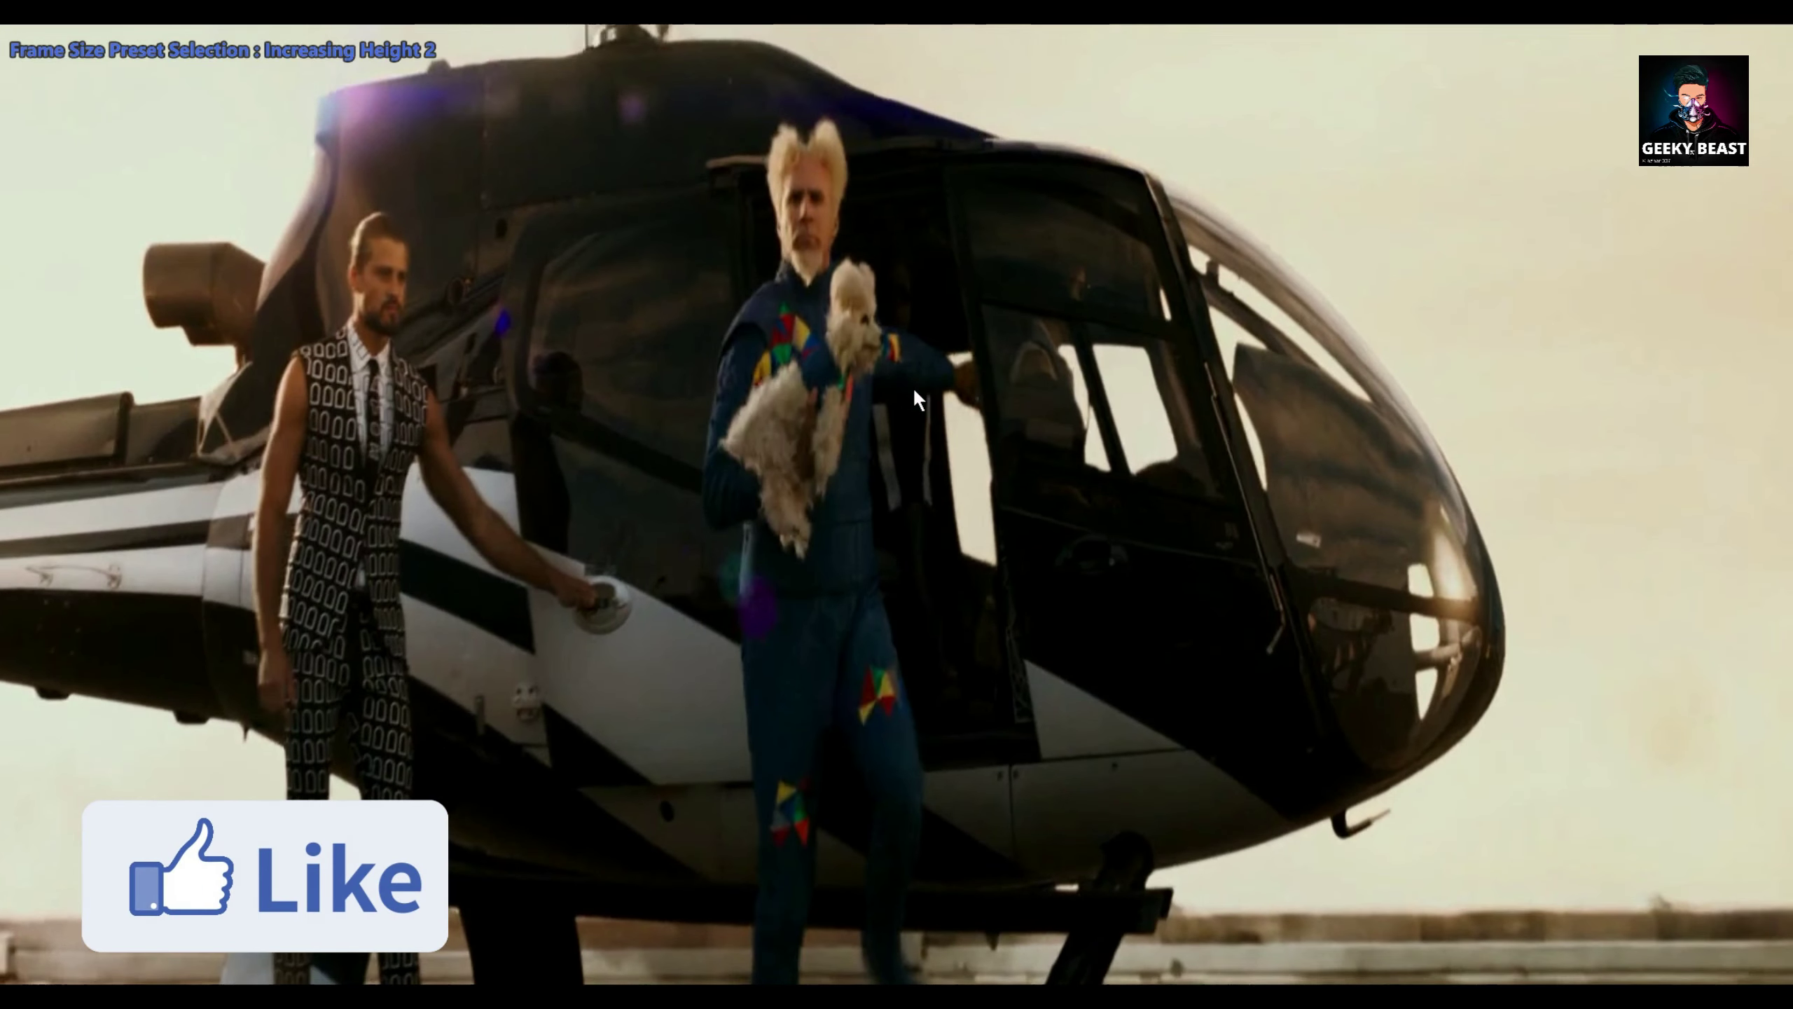
{"action": "key", "text": "KP_Divide"}
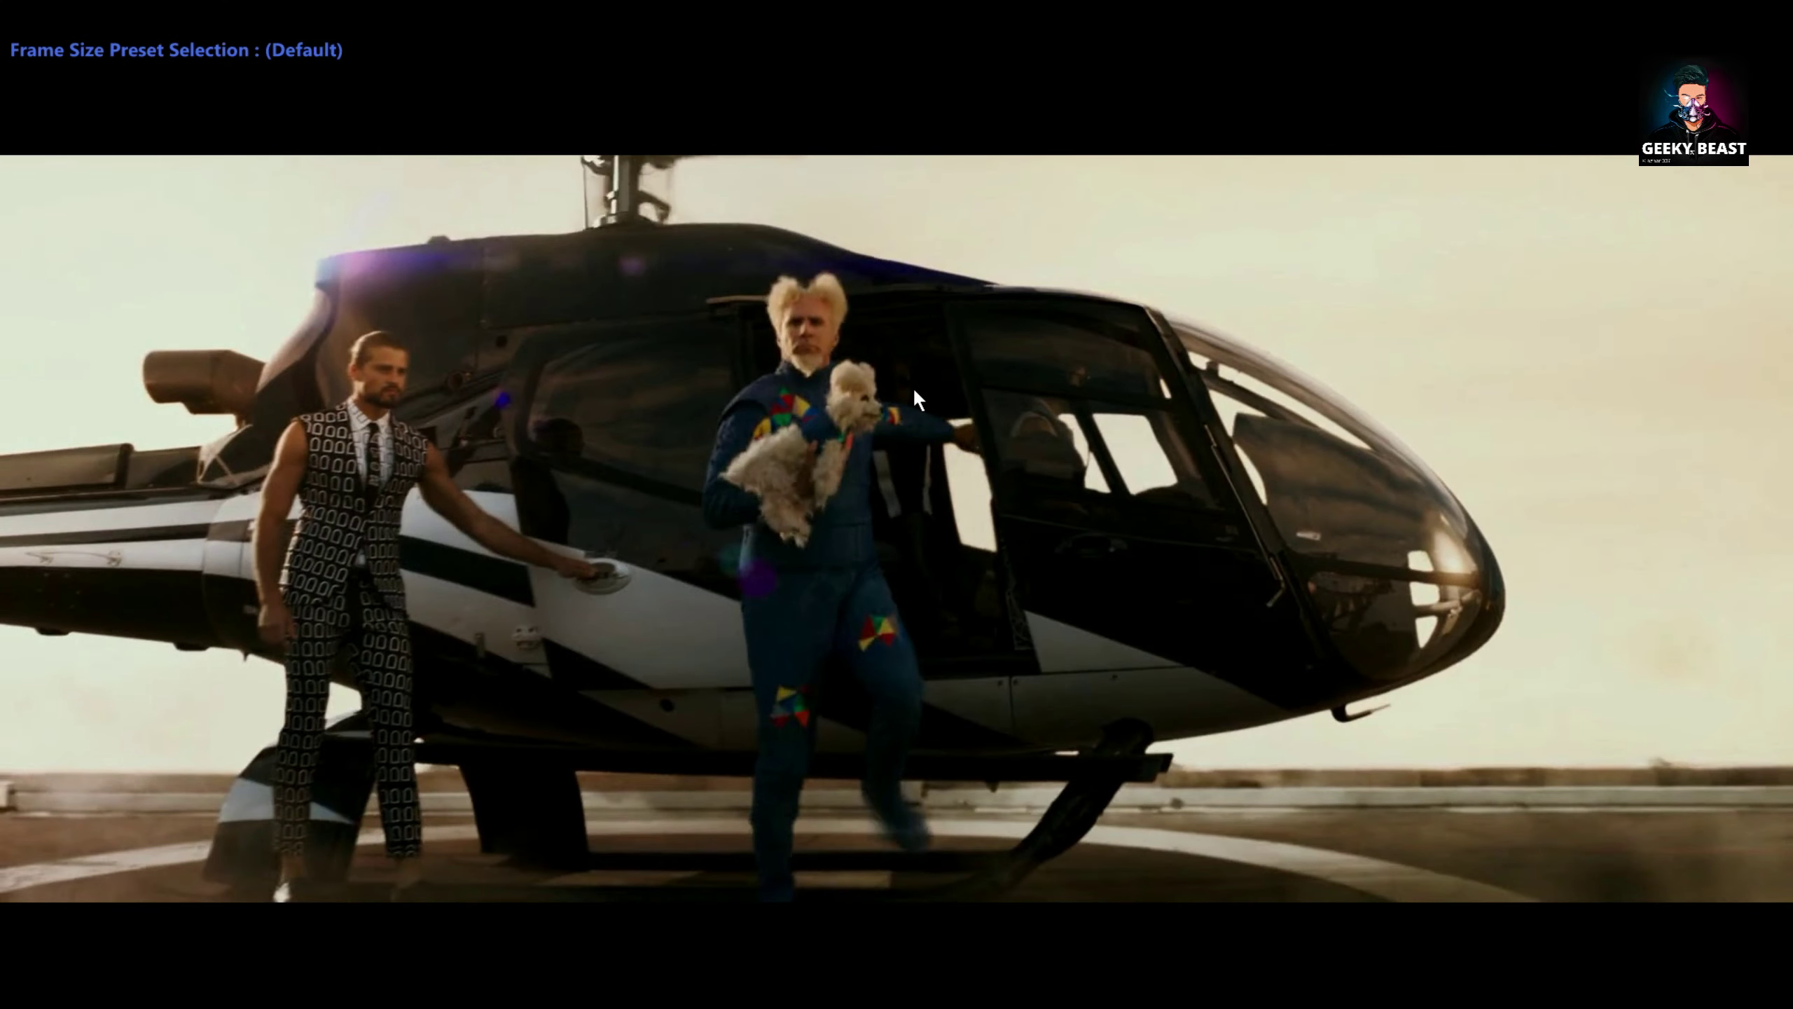
{"action": "key", "text": "KP_Divide"}
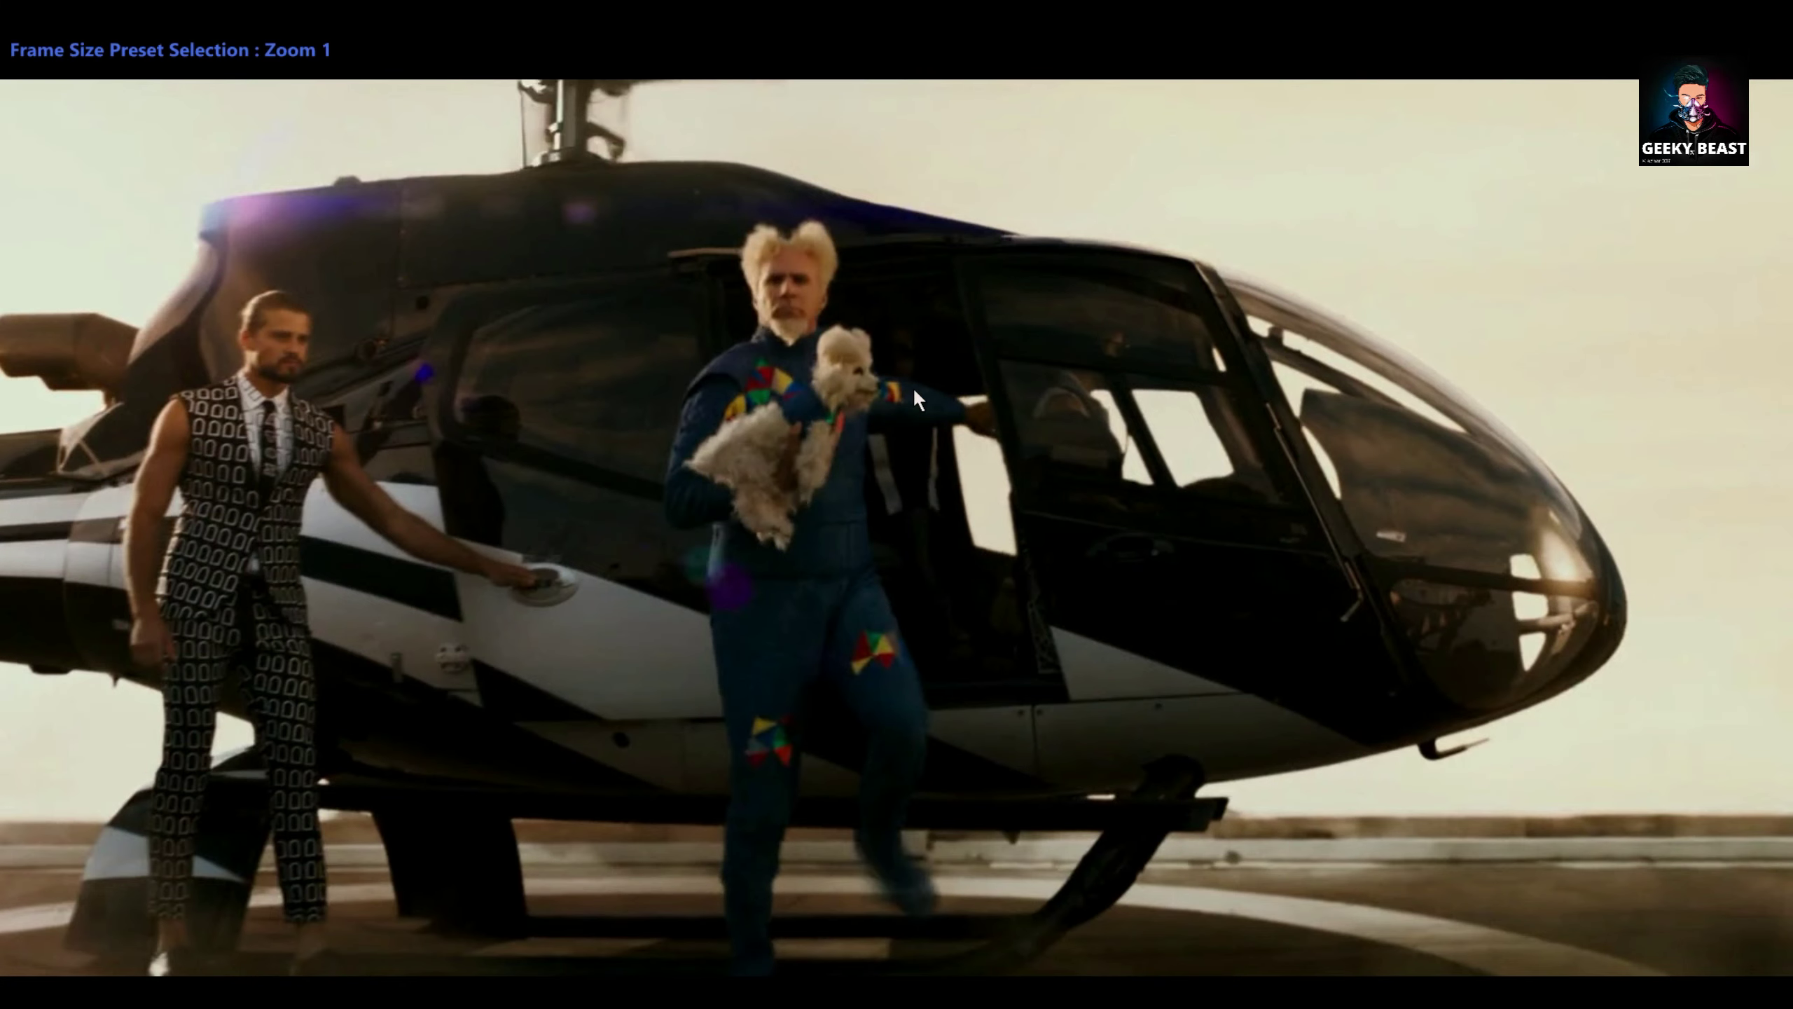
{"action": "key", "text": "KP_Divide"}
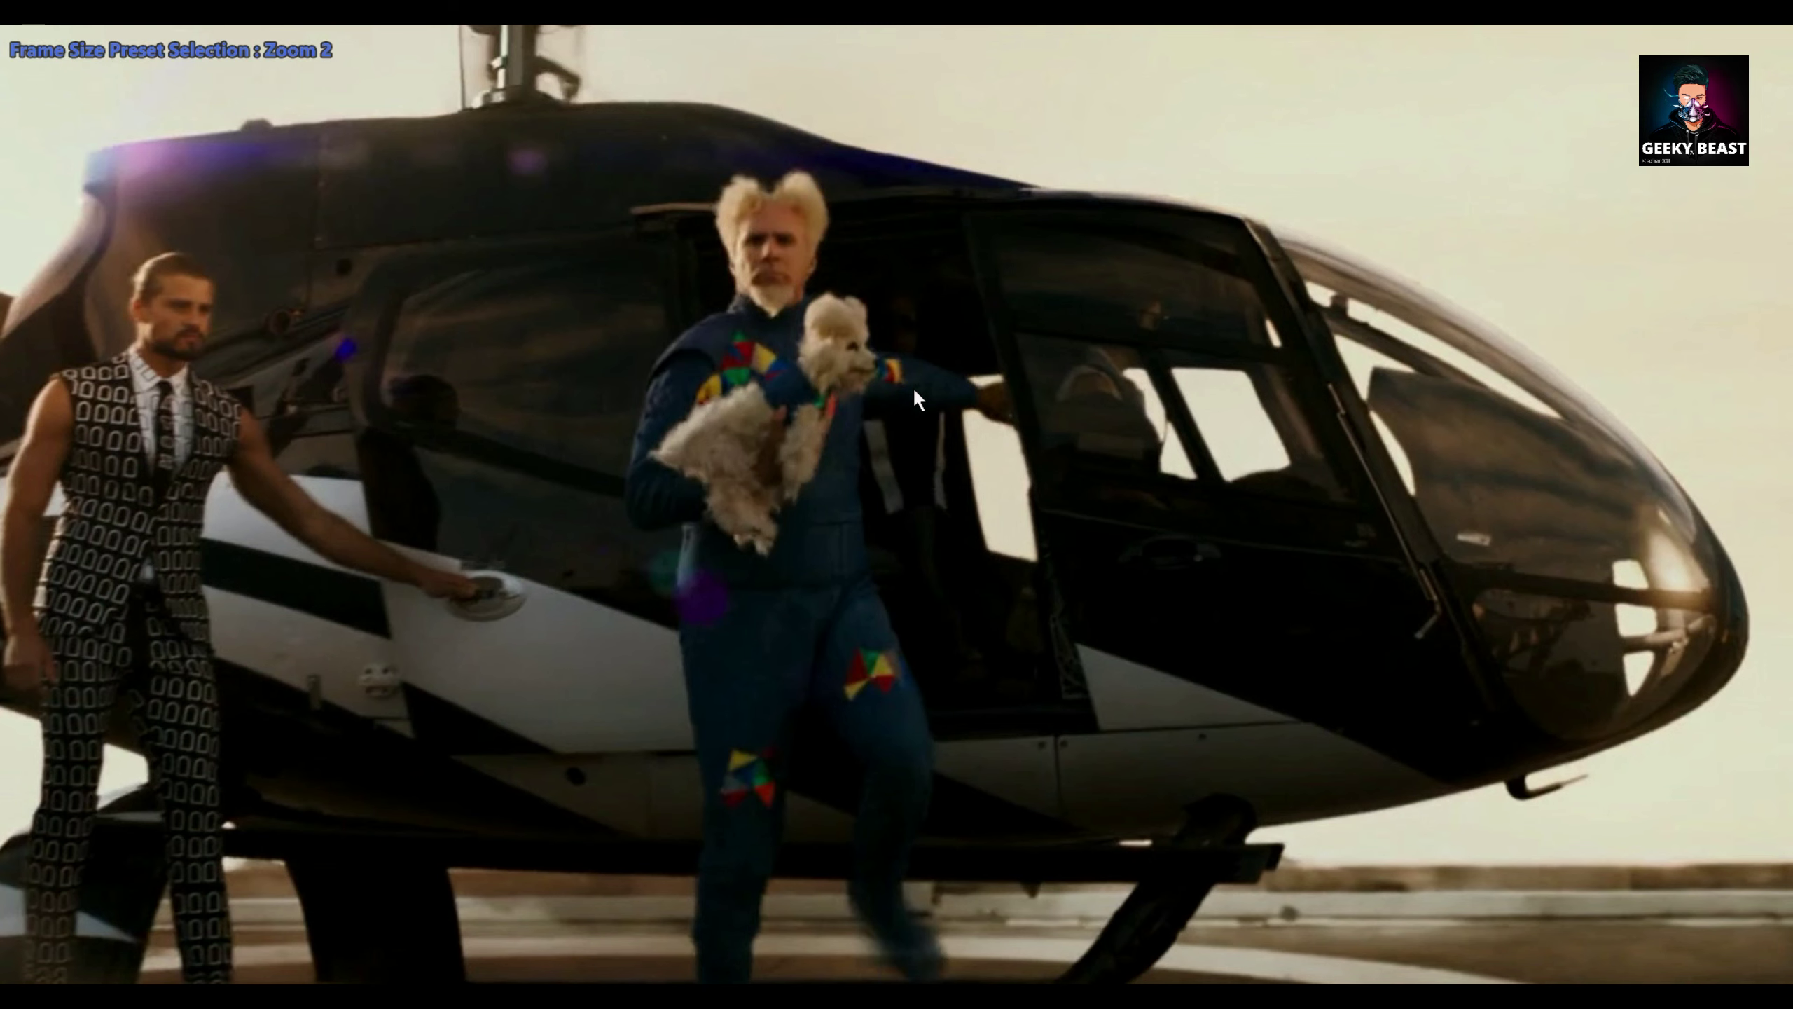
{"action": "key", "text": "KP_Divide"}
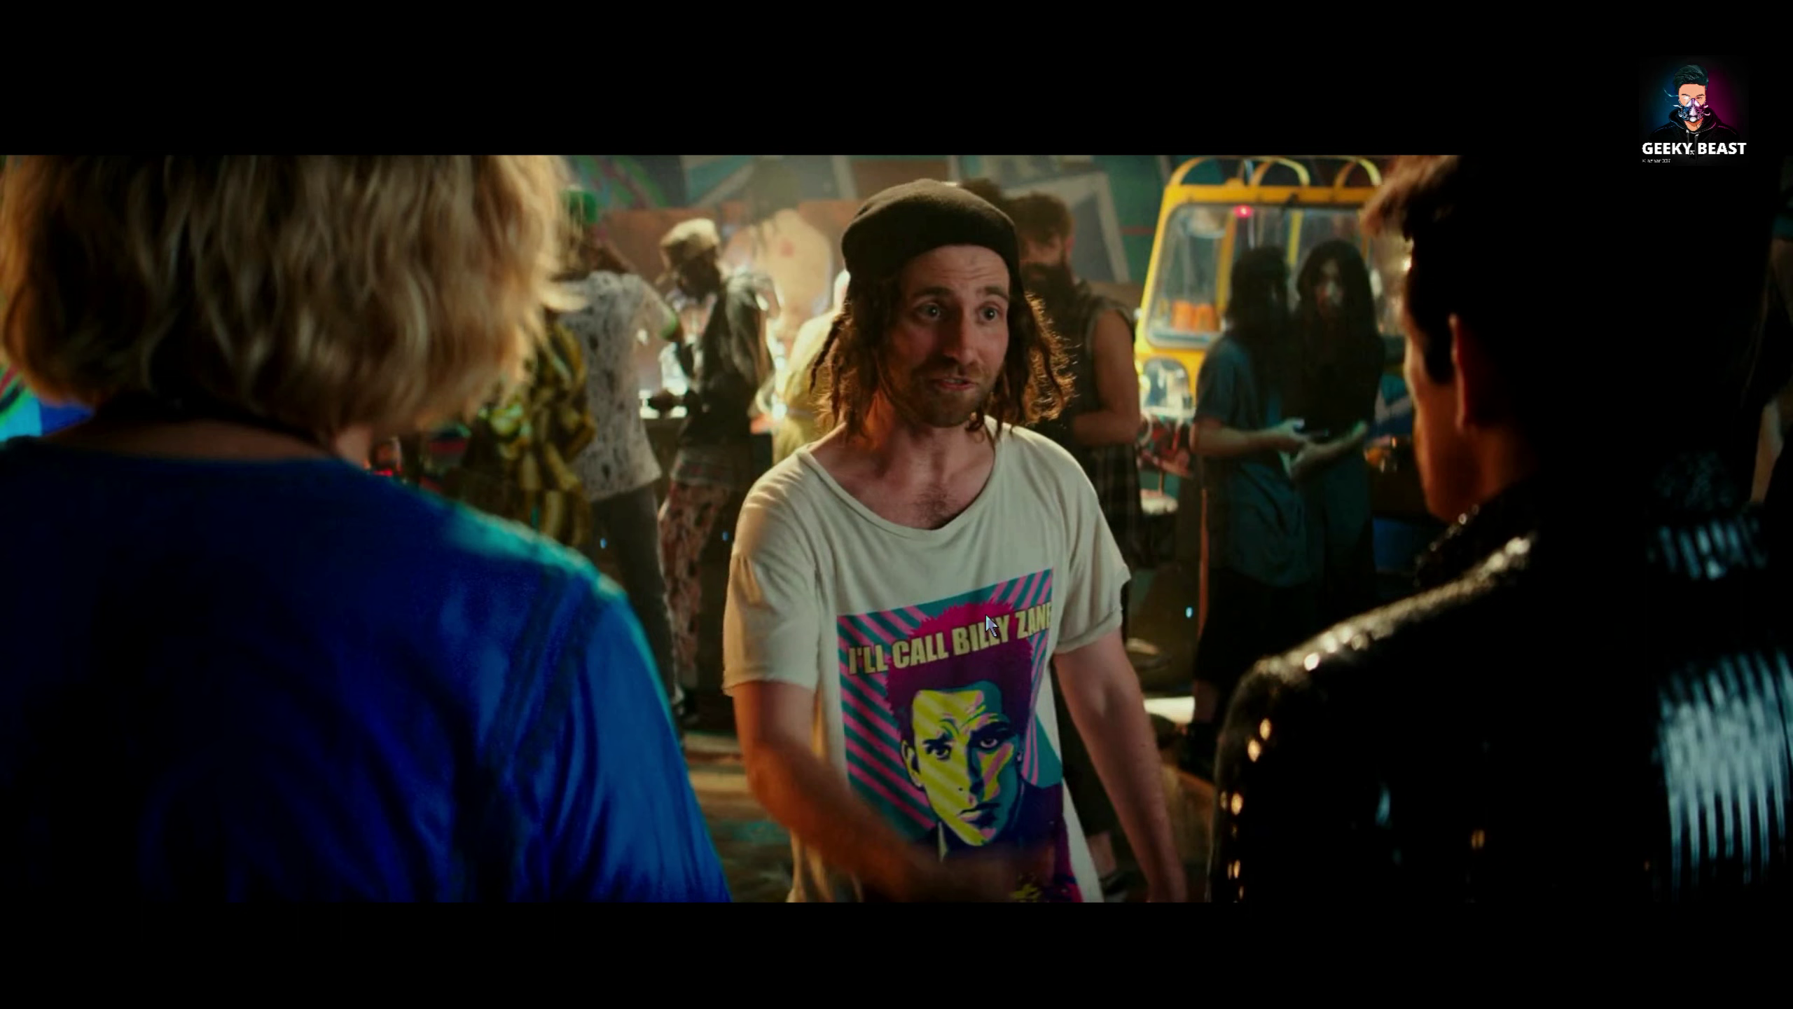
Zoom the video frame in and back out with the frame size hot keys, then dismiss the Auto Update dialog
{"action": "key", "text": "KP_9"}
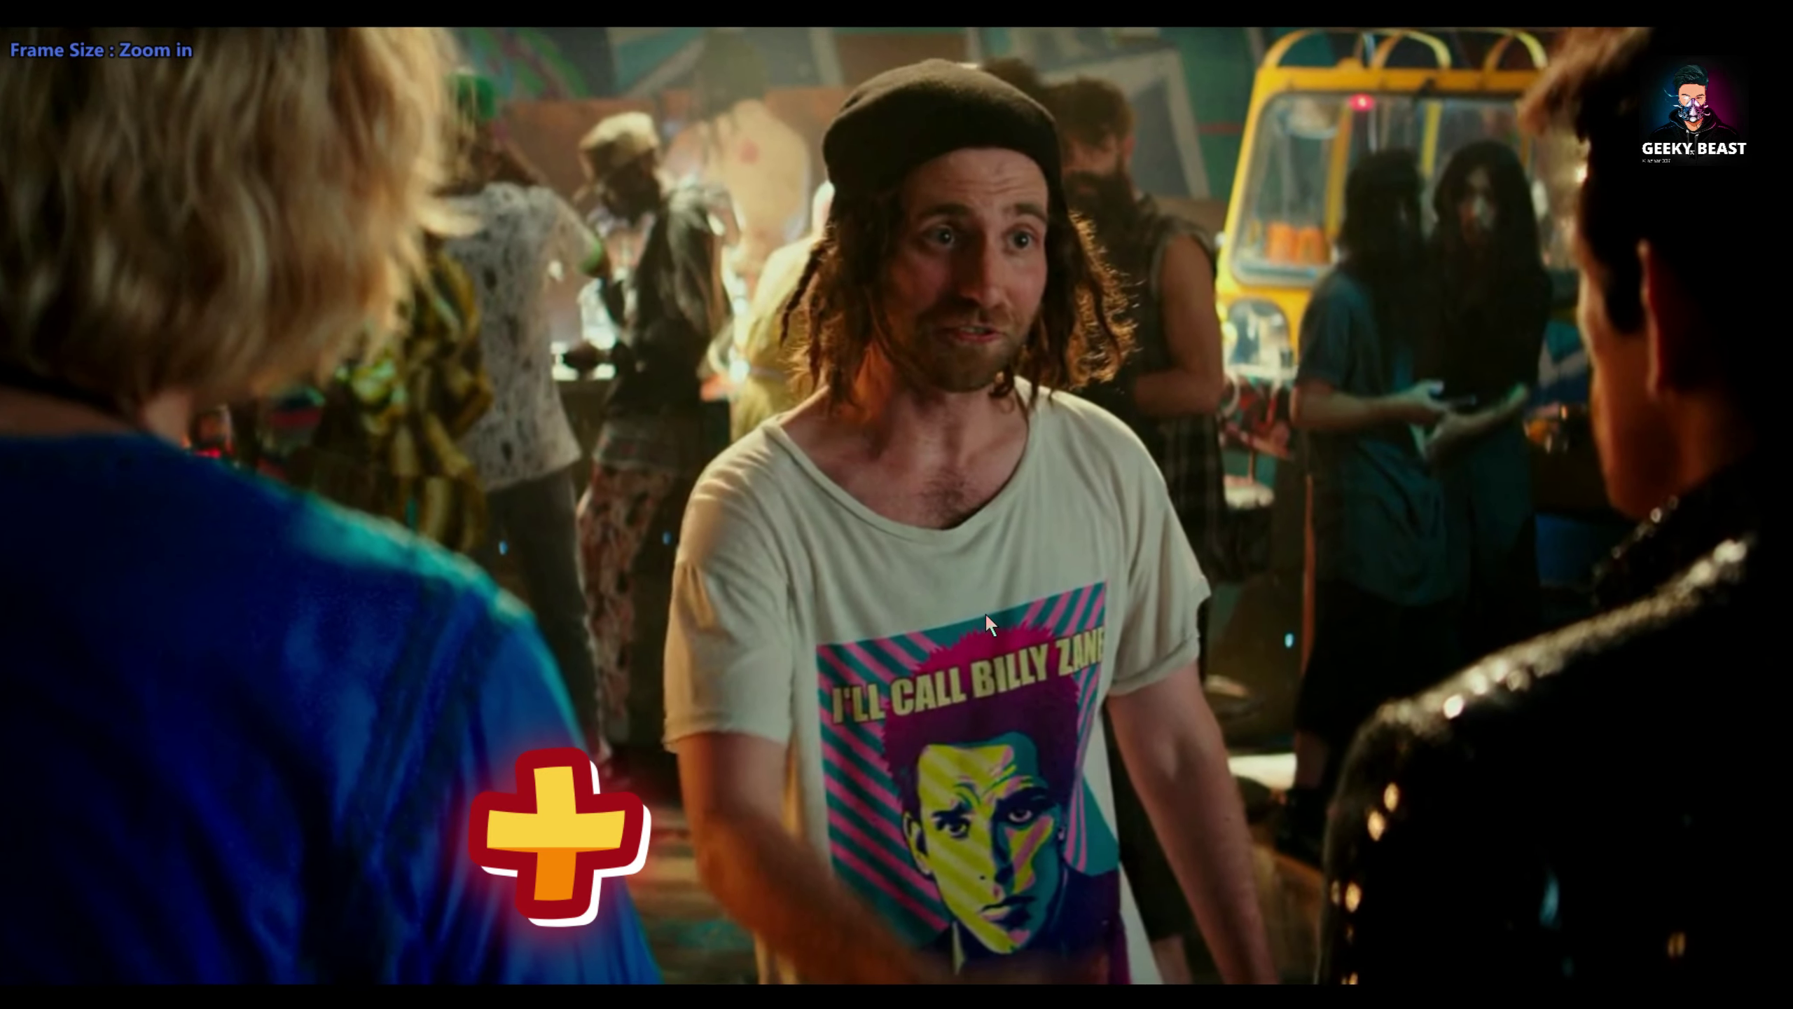
{"action": "key", "text": "KP_1"}
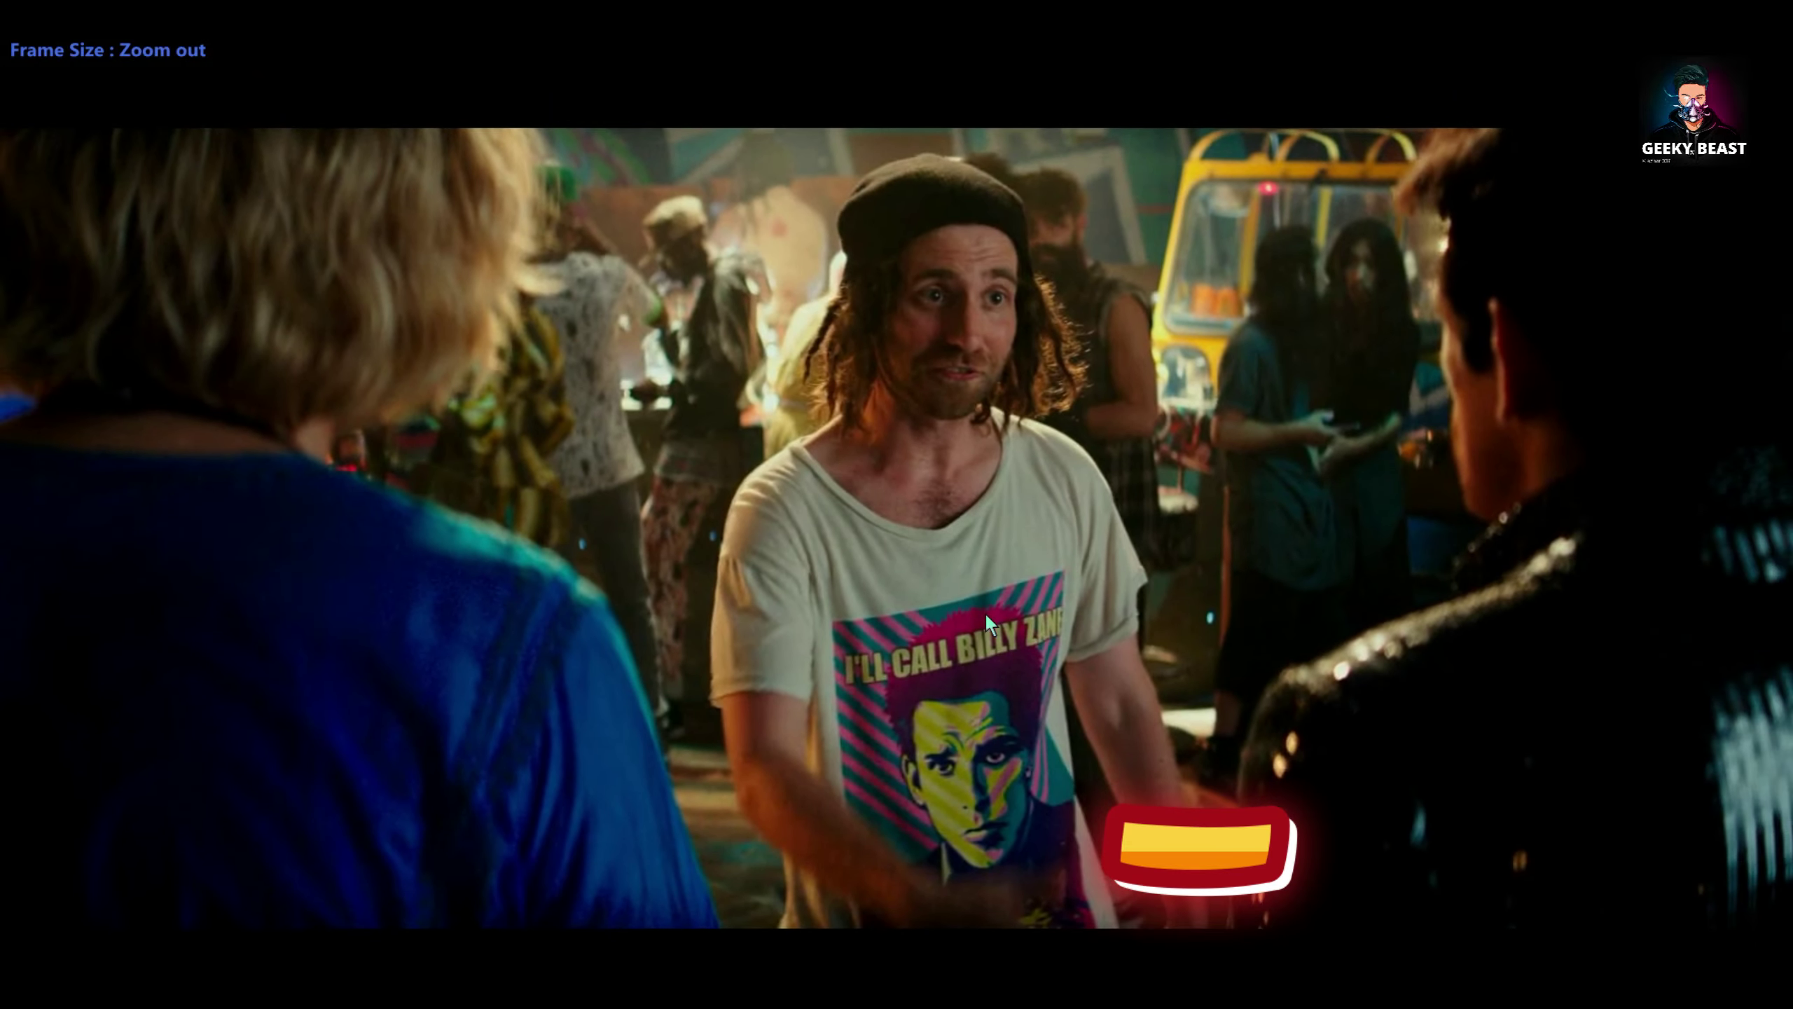
{"action": "key", "text": "KP_1"}
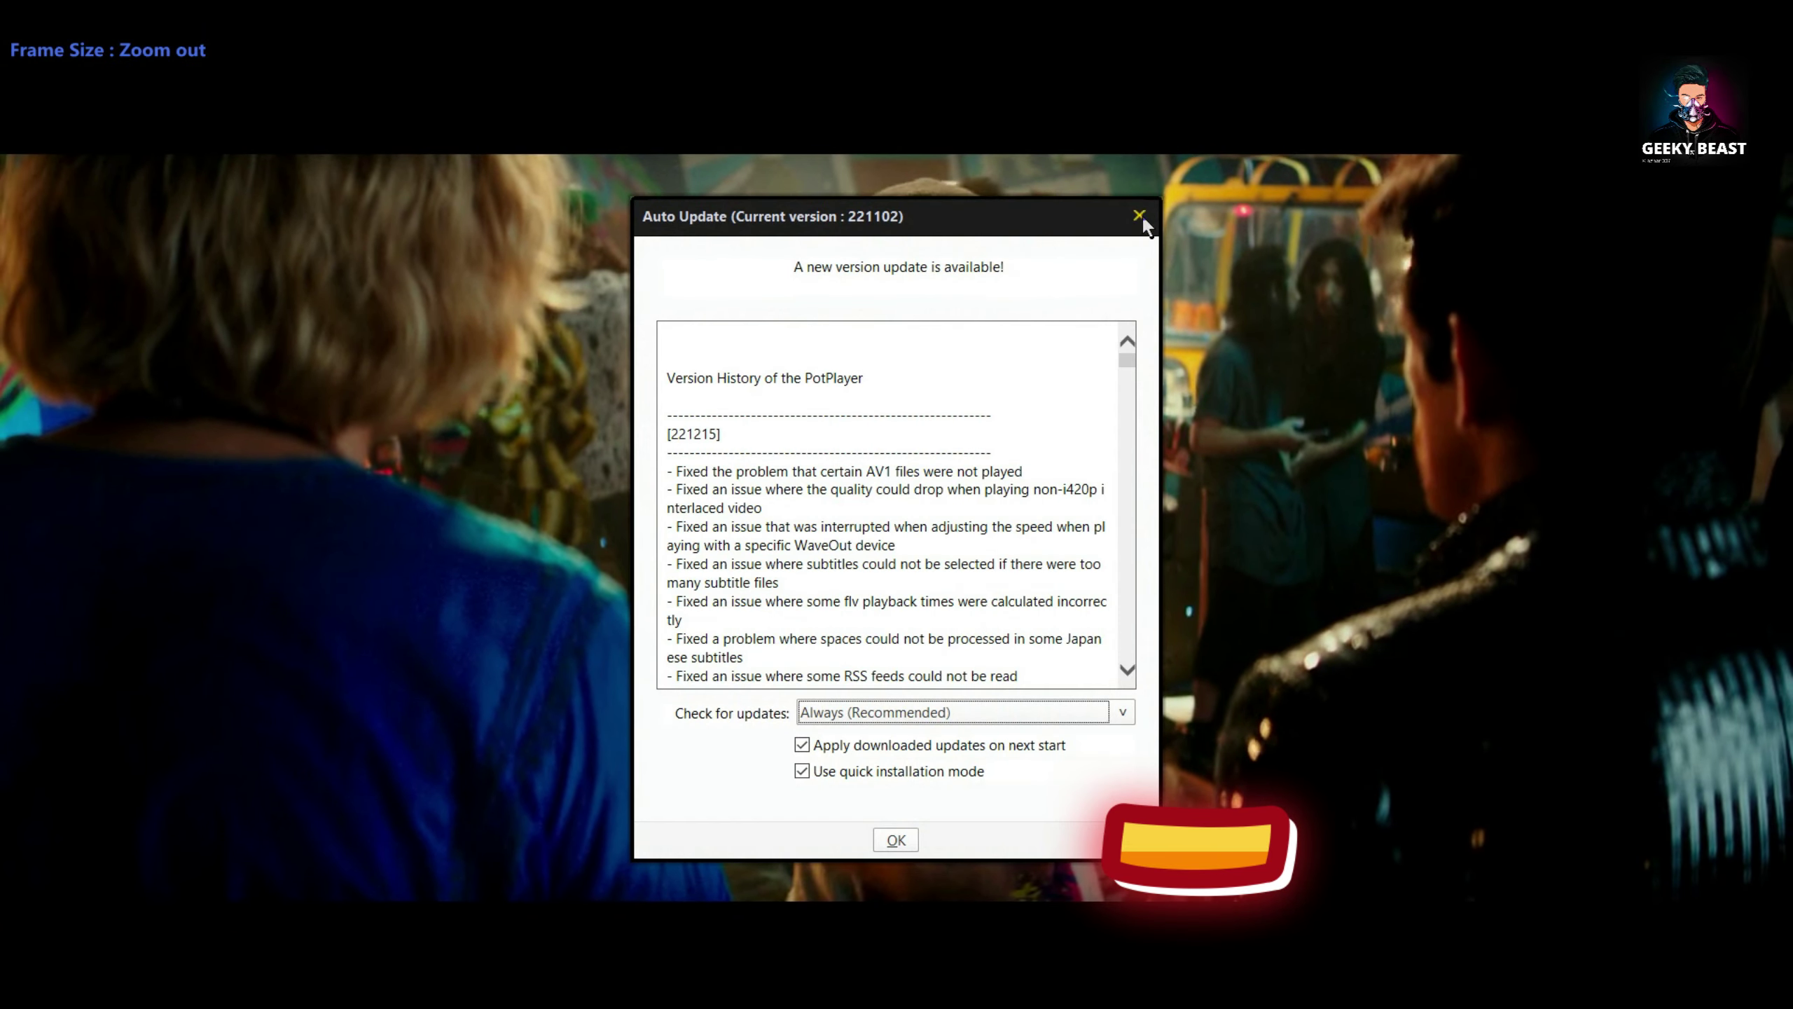
{"action": "left_click", "coordinate": [1138, 215]}
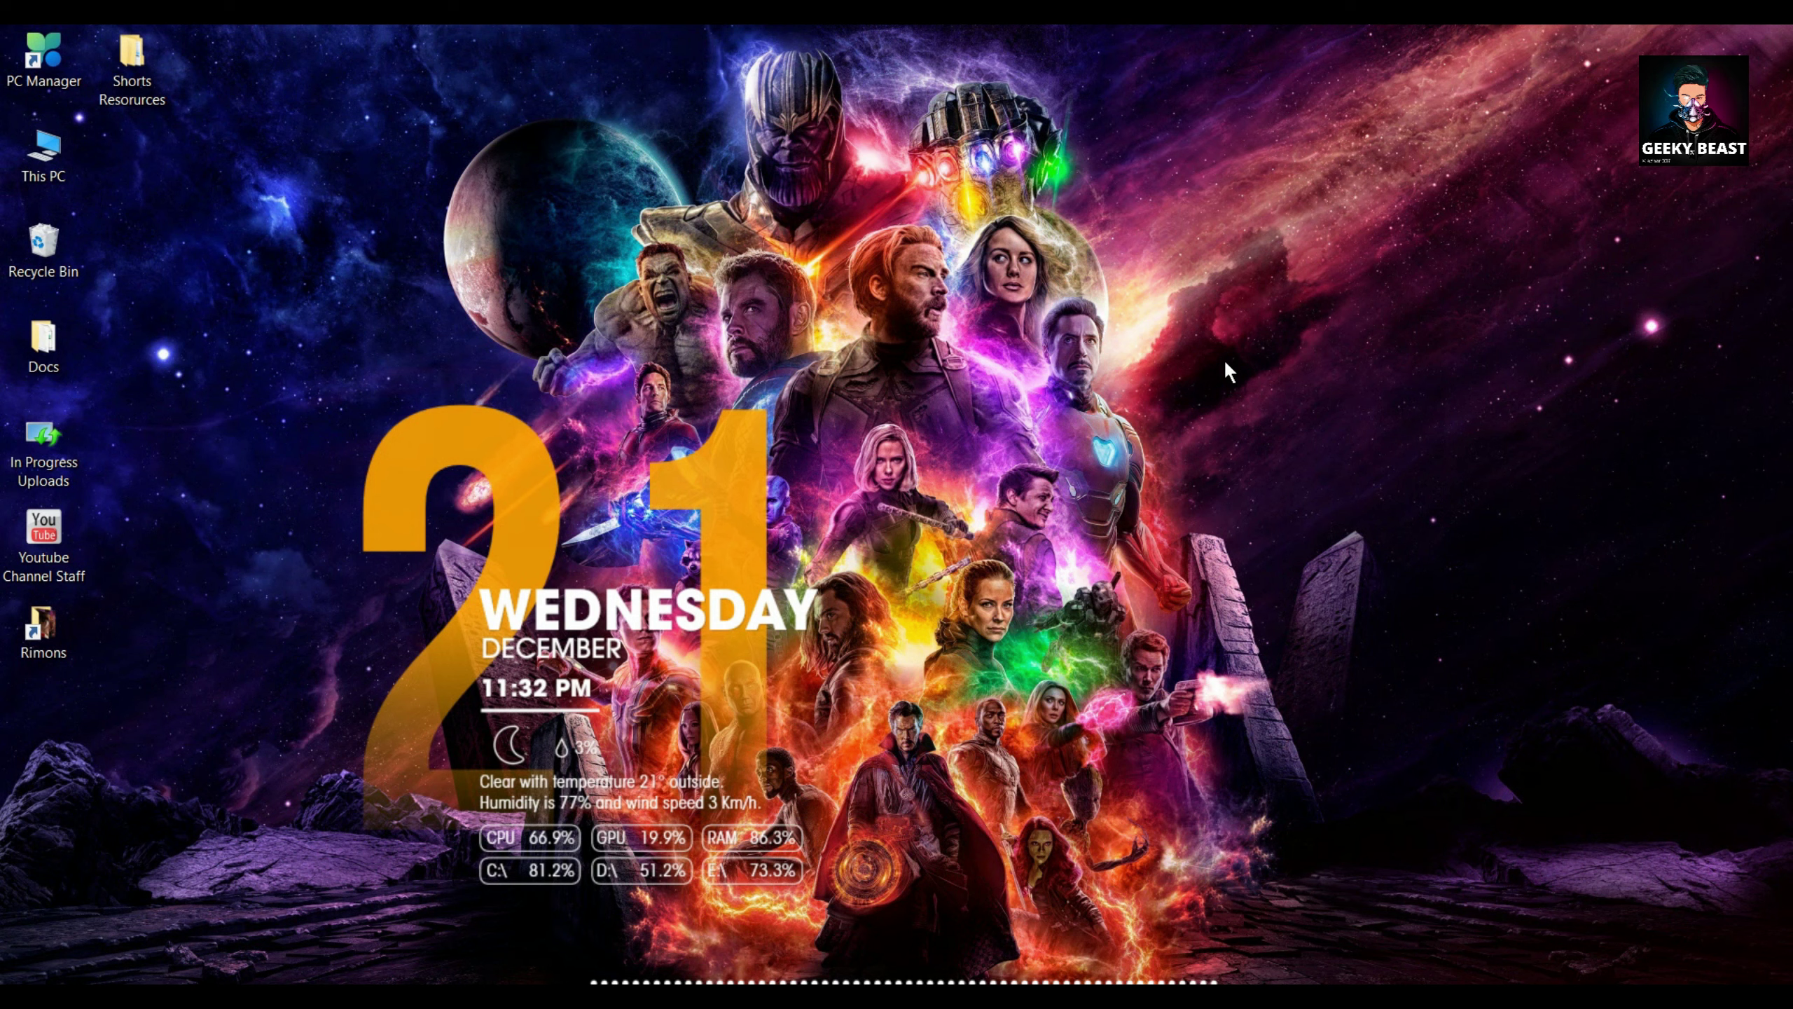